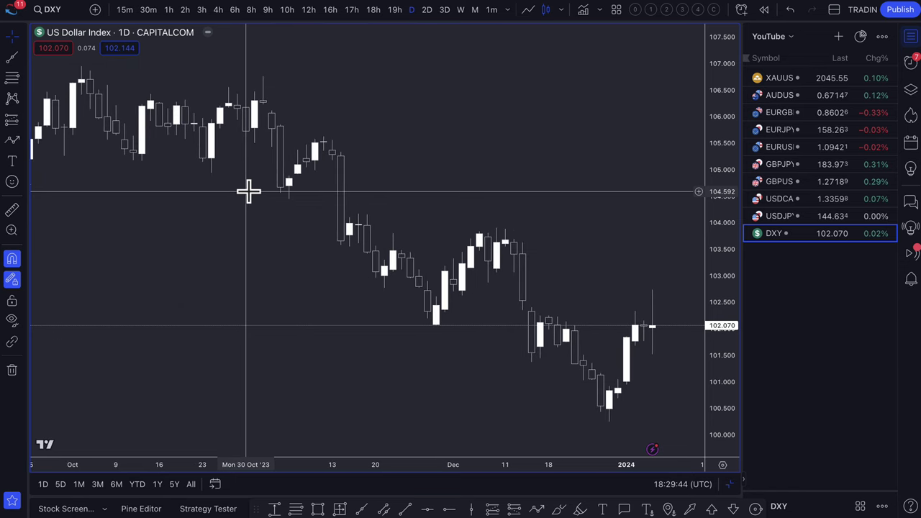
Step: Hide the watchlist to widen the DXY daily chart
scroll(258, 232, "up", 2)
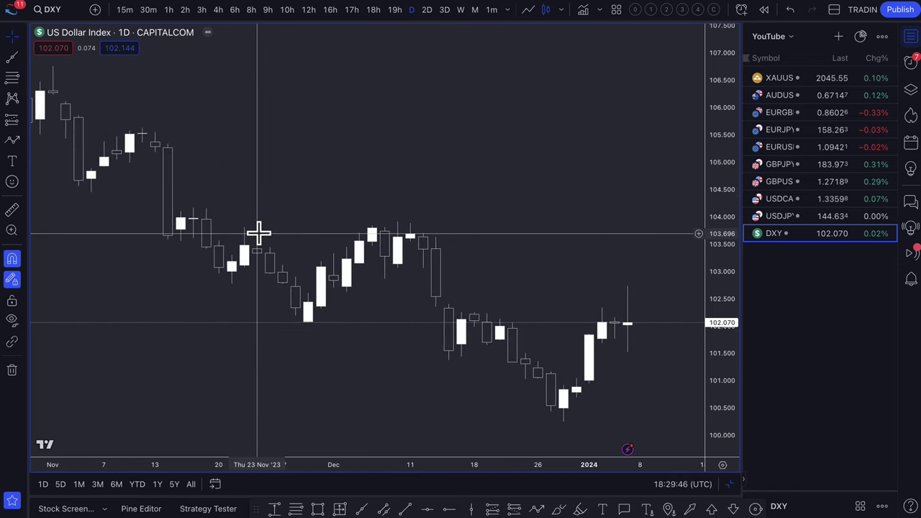
scroll(359, 294, "down", 2)
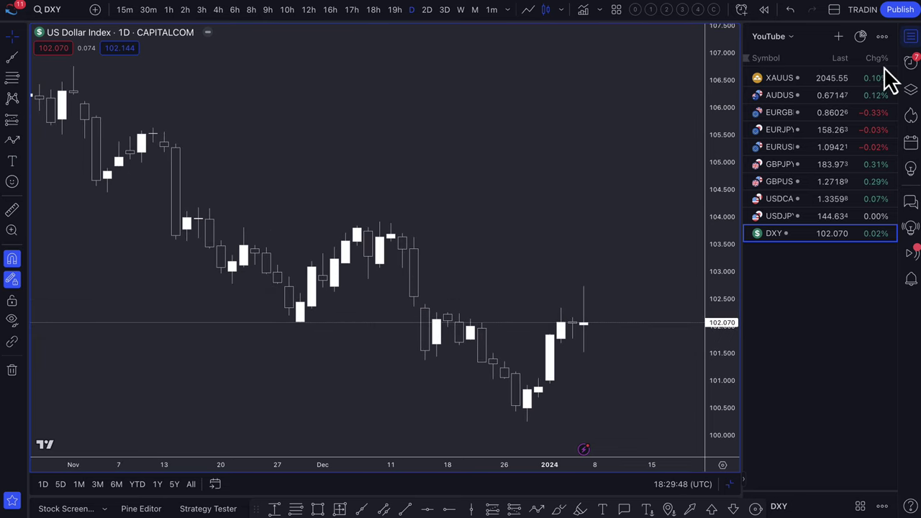
left_click(911, 38)
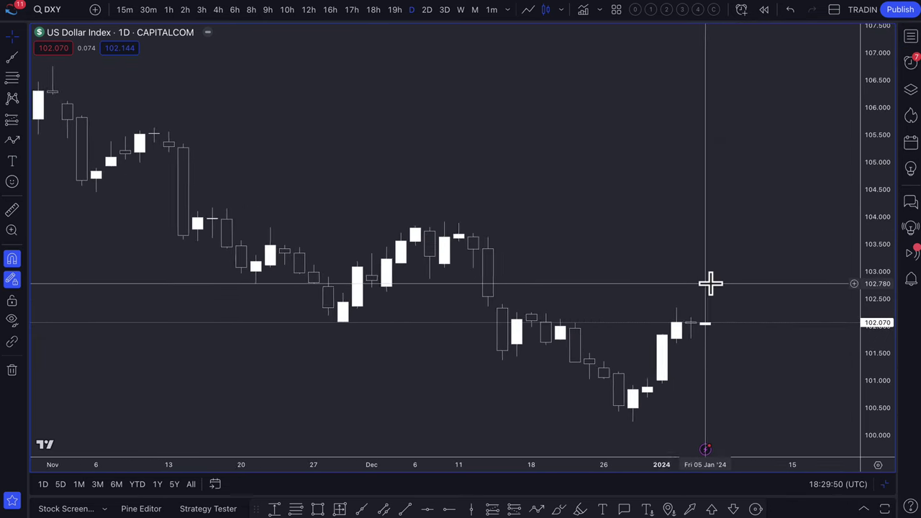
Step: Draw a Fib Retracement zone from 101.761 to 102.251 across the 18–20 December candles and apply the 1. SUPPLY template
scroll(711, 284, "up", 1)
left_click(11, 77)
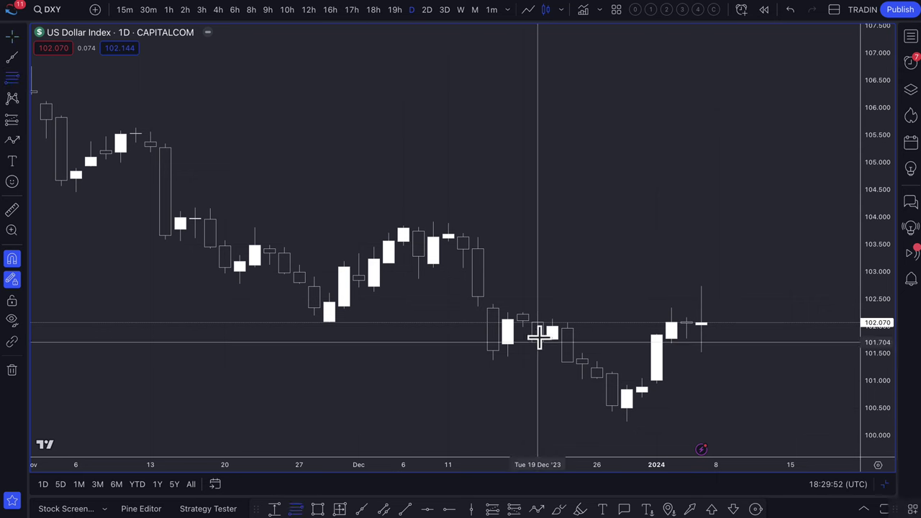
left_click(551, 339)
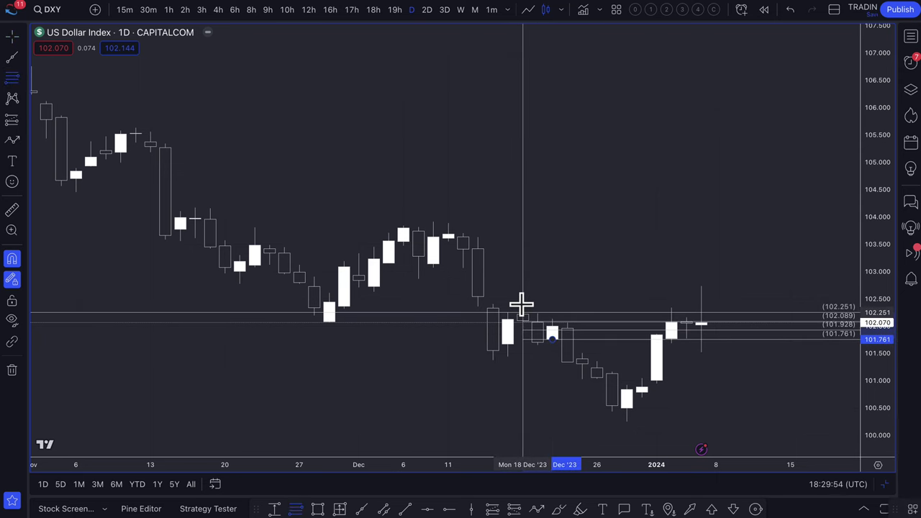
left_click(522, 314)
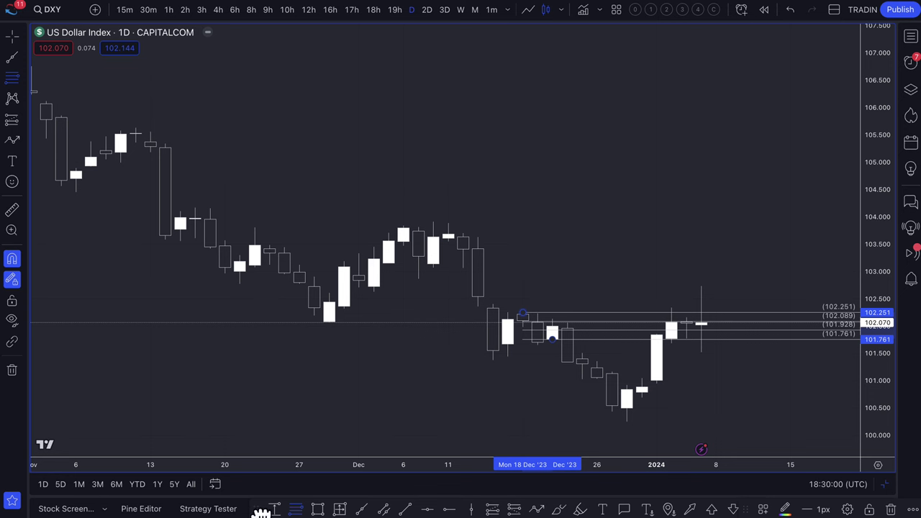
scroll(267, 511, "right", 2)
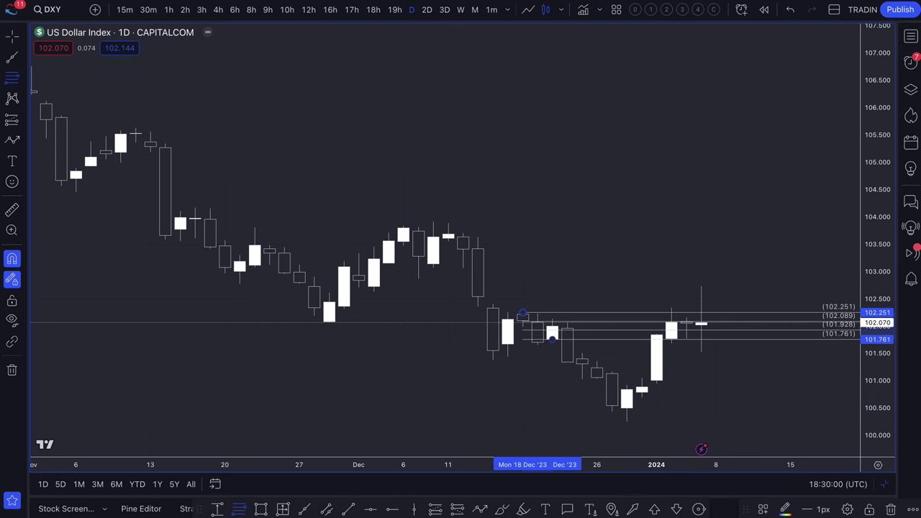
left_click(762, 509)
left_click(797, 307)
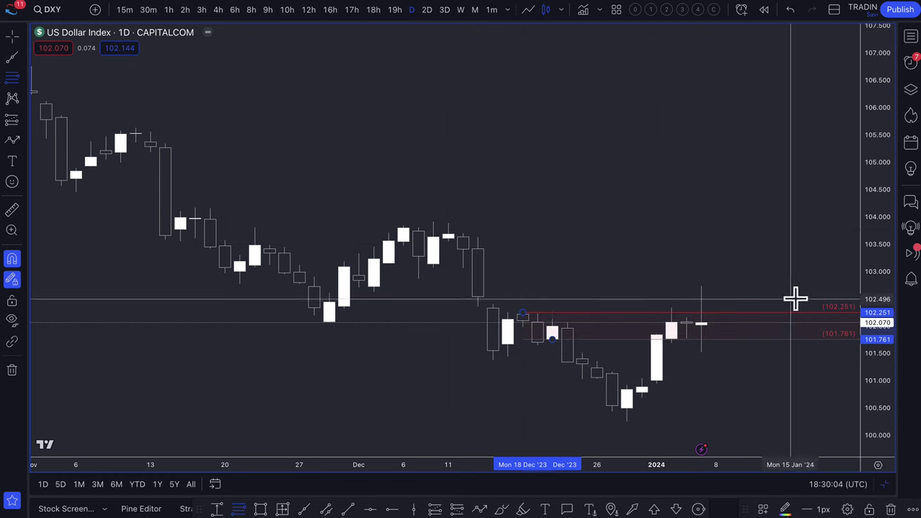
Step: View the ING article on the US jobs report and Fed rate cuts, and return to the DXY chart
left_click(144, 11)
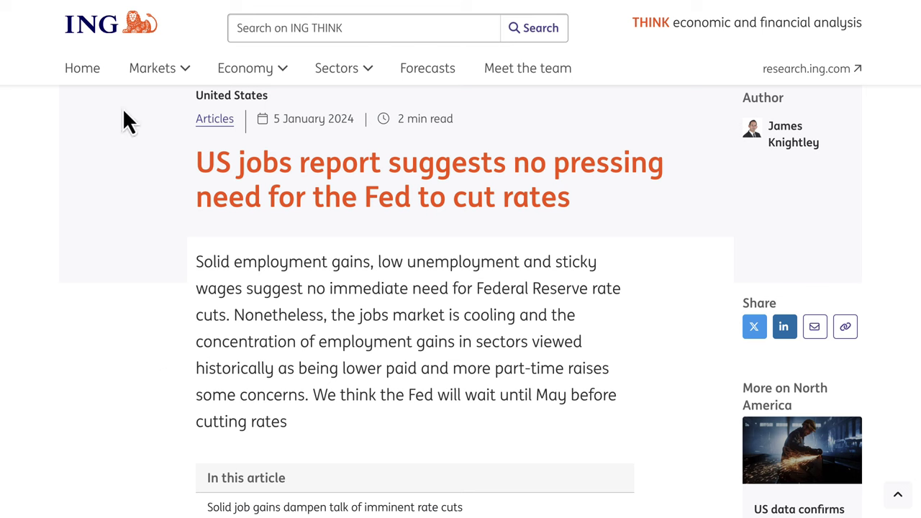
left_click(122, 10)
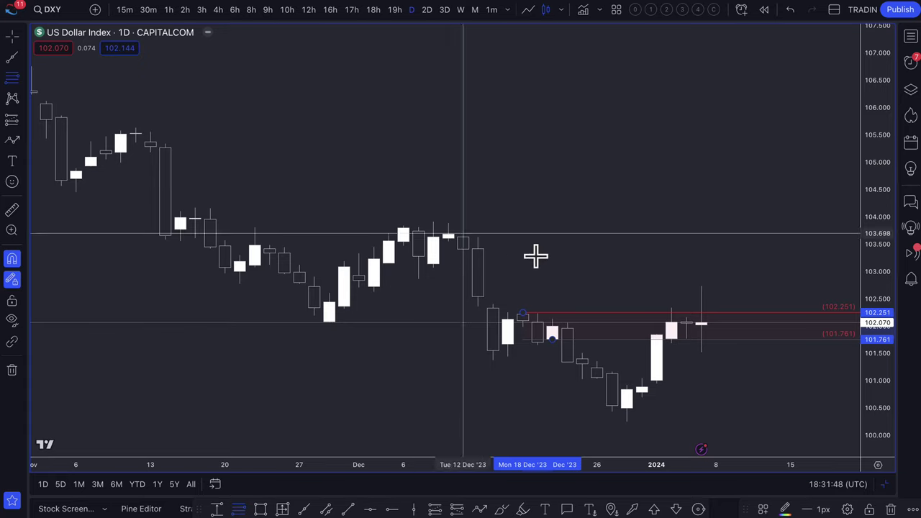
Step: Draw a Fib Retracement zone from 101.131 to 100.252 at the late-December low and apply the 2. DEMAND template
scroll(658, 367, "up", 3)
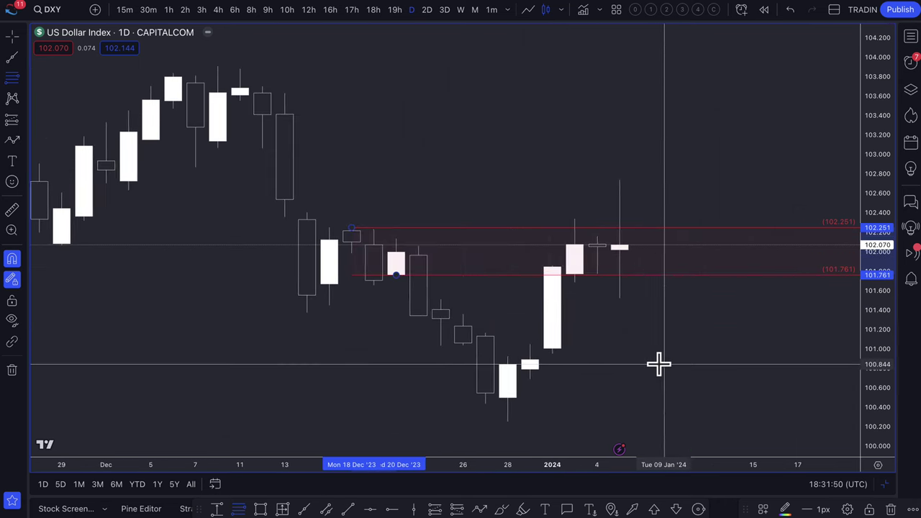
left_click(9, 78)
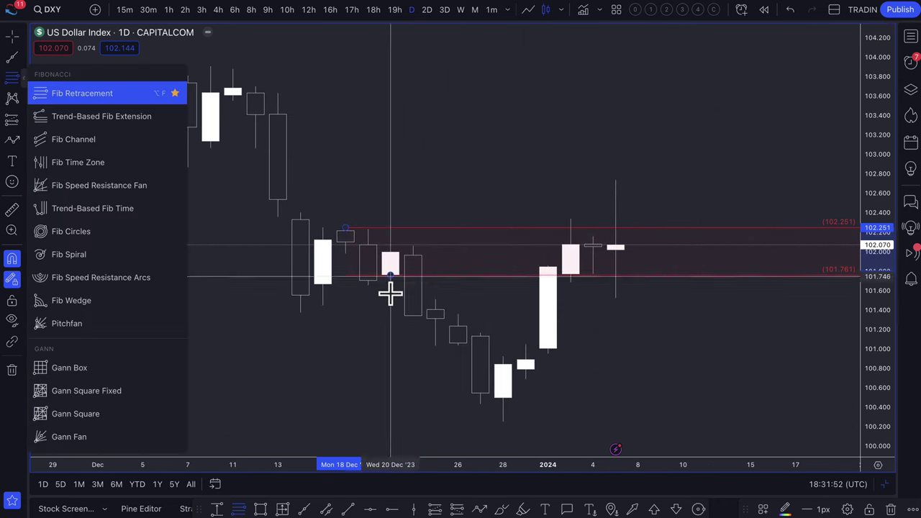
left_click(481, 336)
left_click(503, 421)
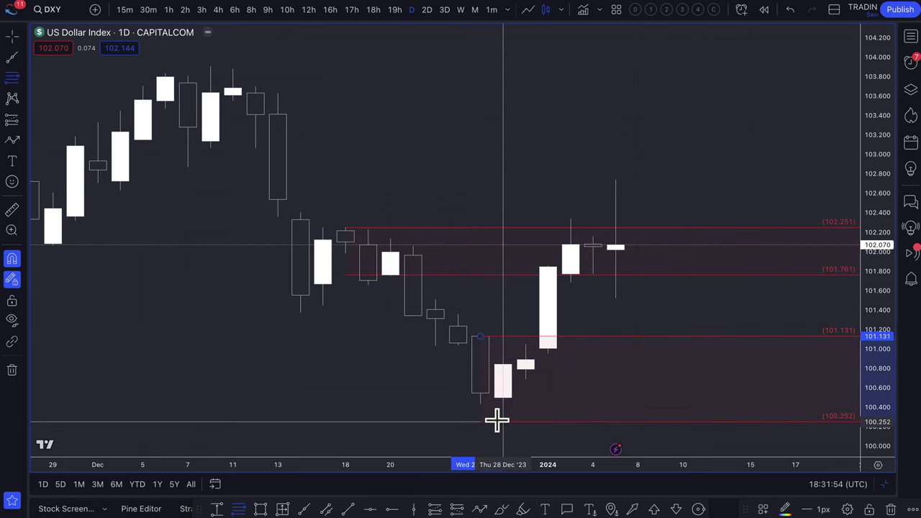
left_click(764, 509)
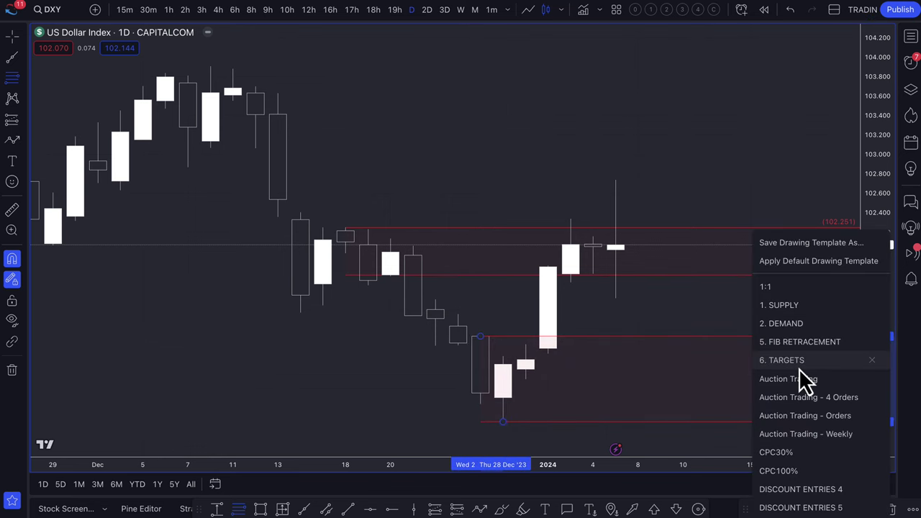
left_click(803, 326)
Step: Draw a dashed path from the 5 January candle down into the demand zone on 8 January and up to about 102.09 on 12 January
scroll(555, 350, "up", 3)
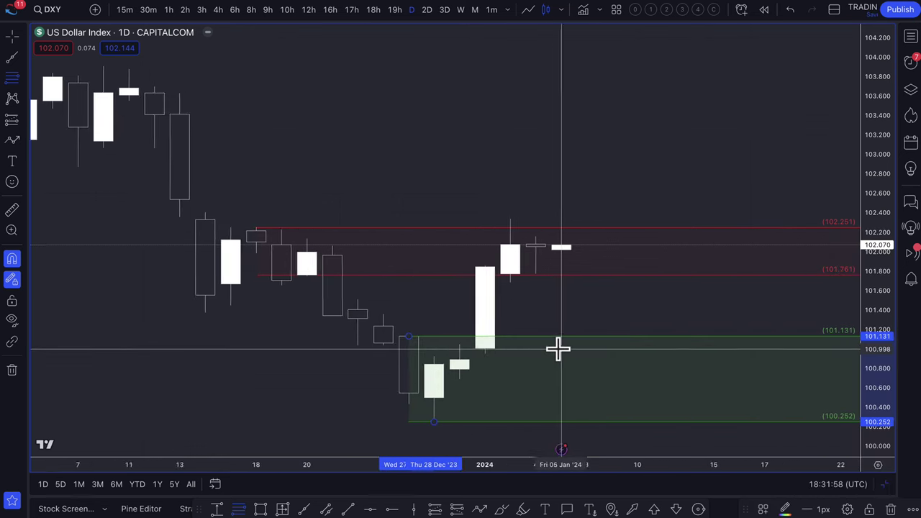
left_click(12, 141)
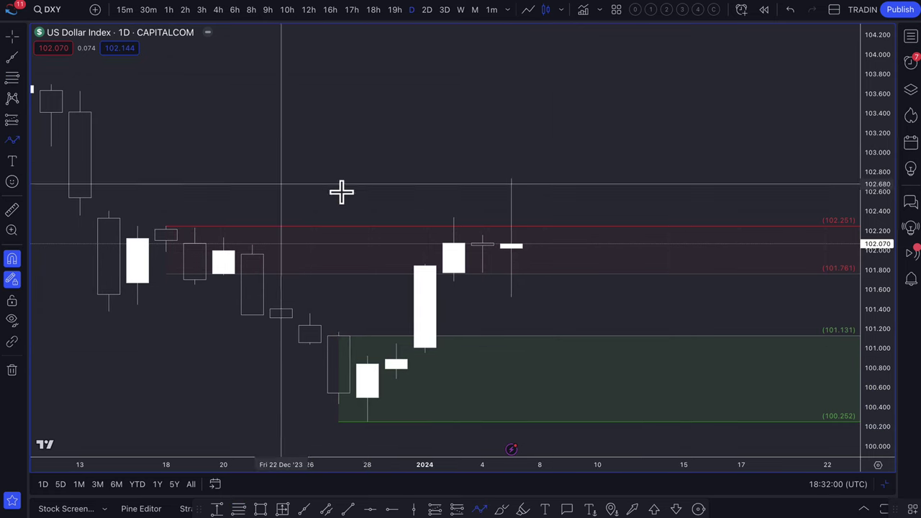
left_click(518, 252)
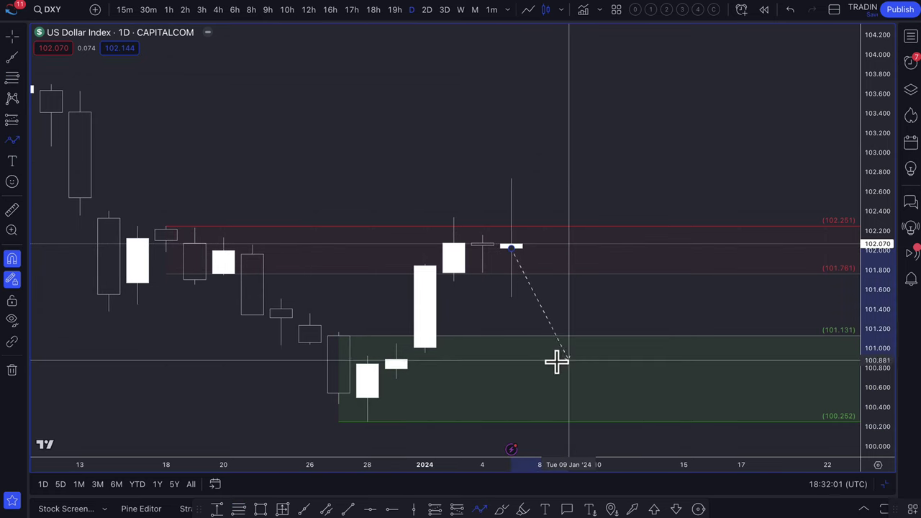
left_click(547, 374)
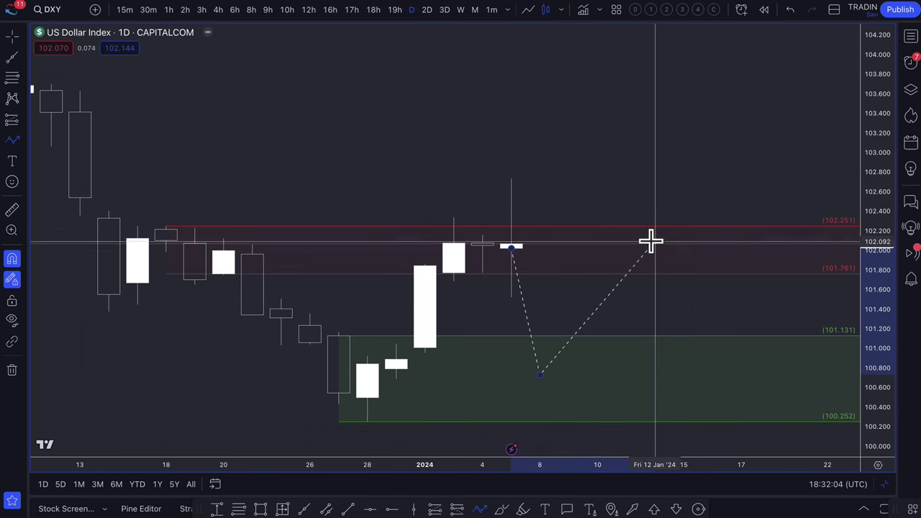
double_click(650, 242)
scroll(386, 261, "down", 1)
scroll(386, 261, "down", 1)
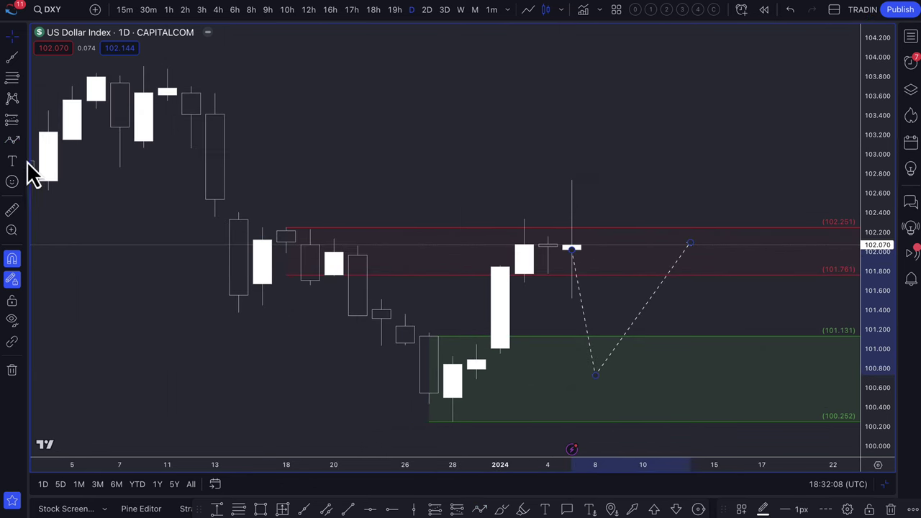
Step: Place a down arrow above the 5 January high and an up arrow below the 28 December low
left_click(676, 508)
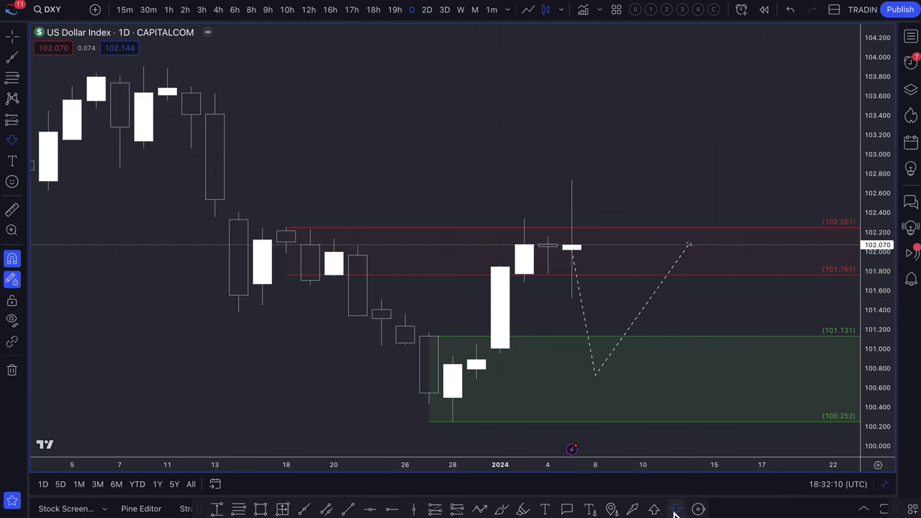
left_click(573, 178)
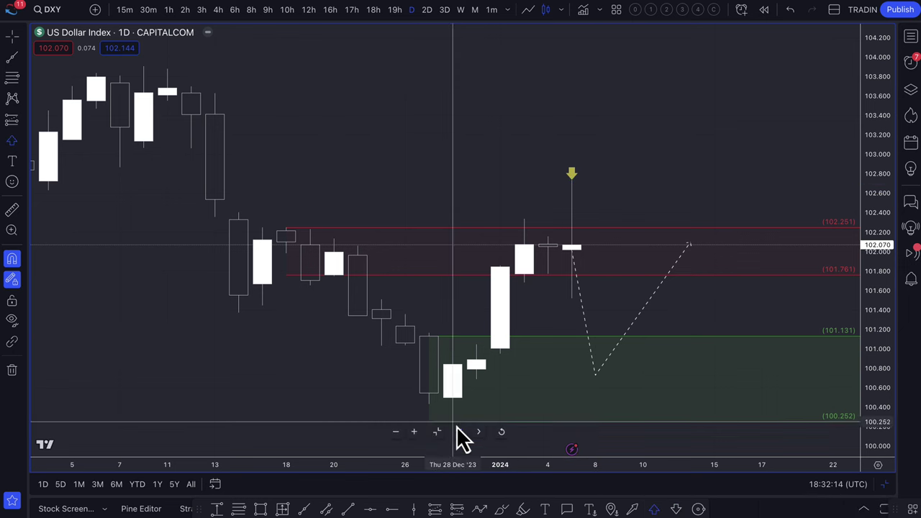
left_click(452, 428)
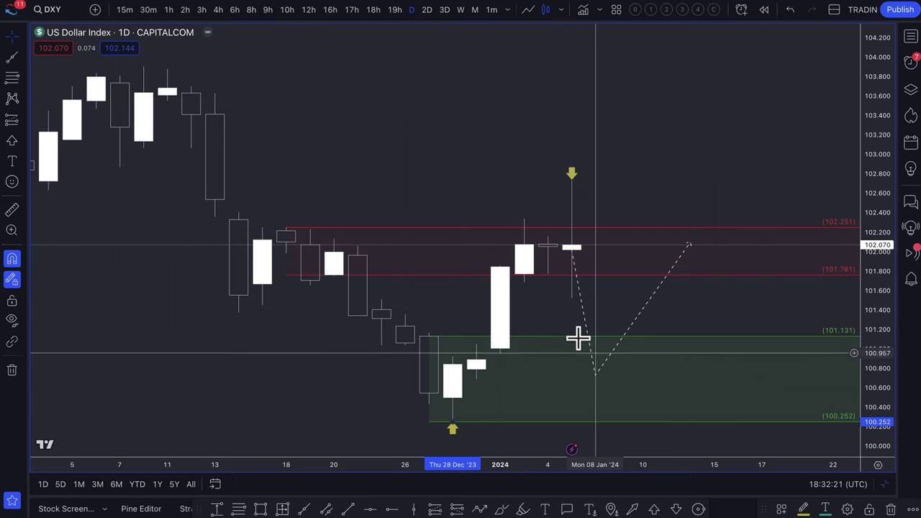
Step: Shift the path's low to 9 January near 101.05, and draw a second path from 5 January up to about 103.52 and down to about 101.90
left_click_drag(597, 366, 608, 347)
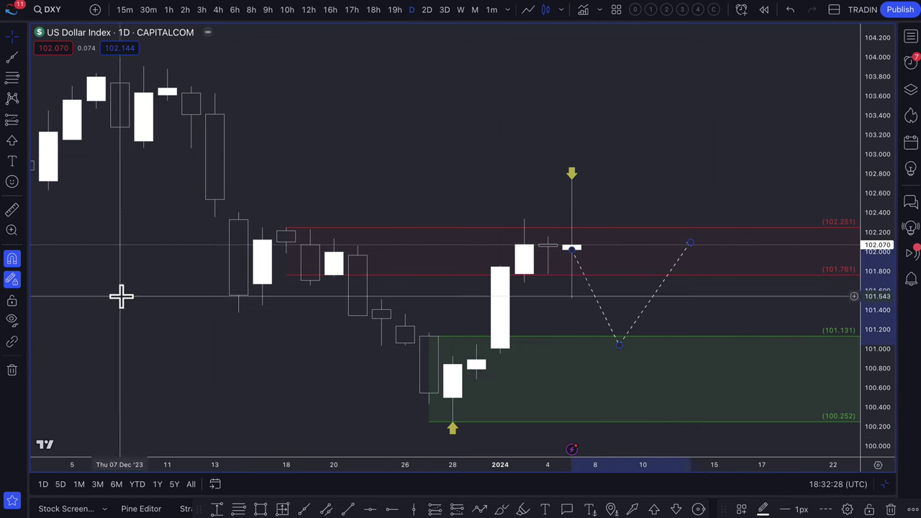
left_click(482, 509)
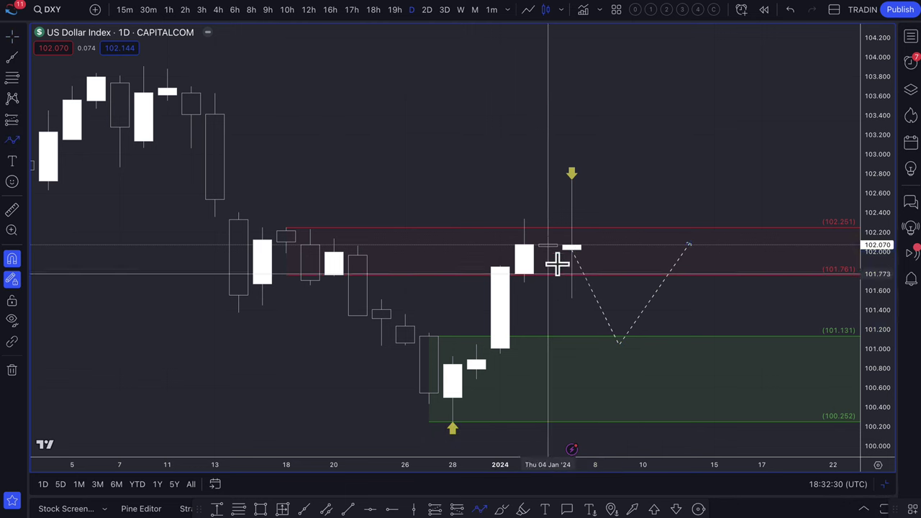
left_click(571, 246)
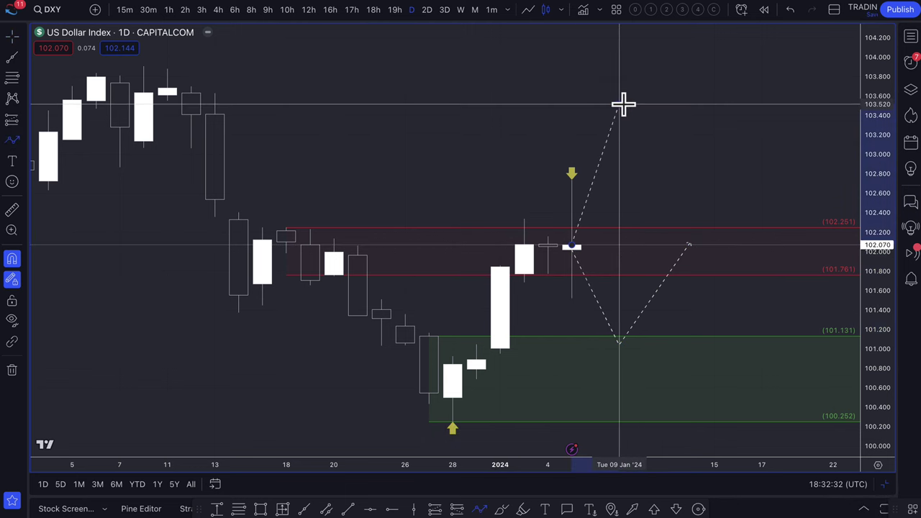
left_click(619, 105)
double_click(665, 261)
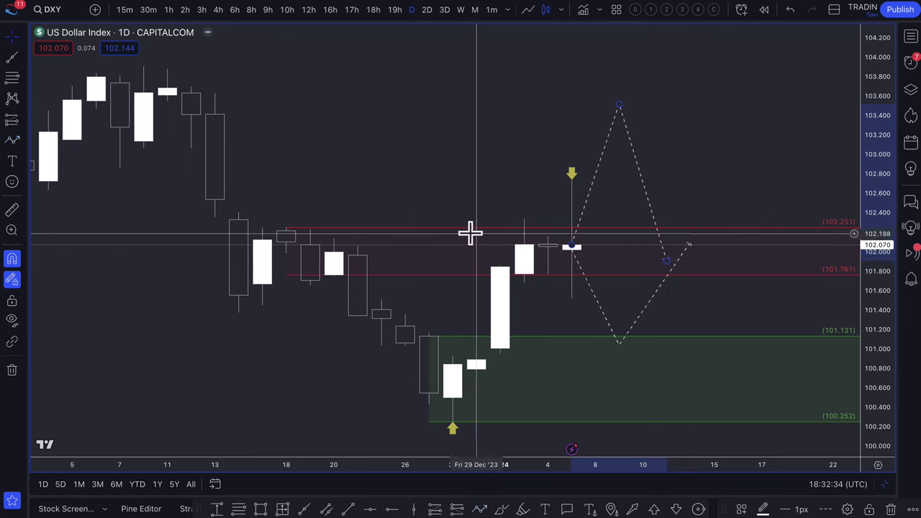
Step: Draw a green Fib Retracement demand zone from 102.079 to 101.773 on the 4 January candle
left_click(12, 77)
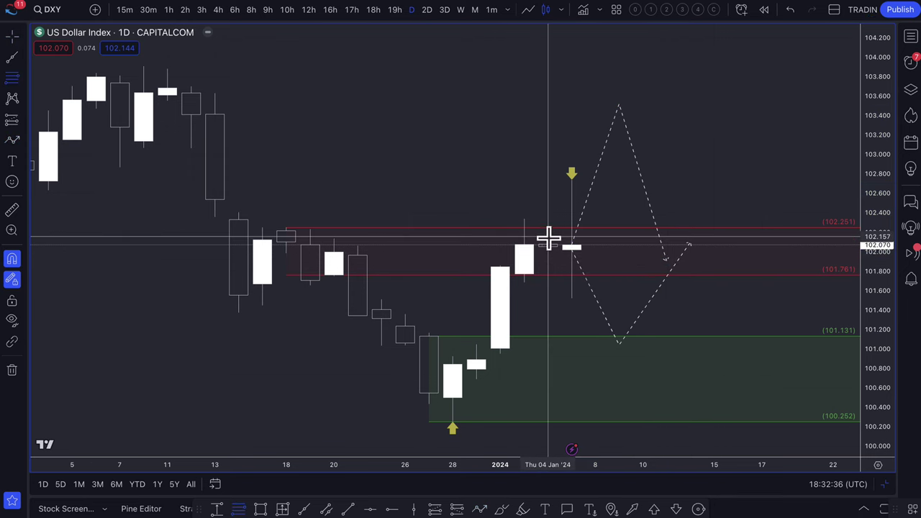
left_click(549, 243)
left_click(547, 275)
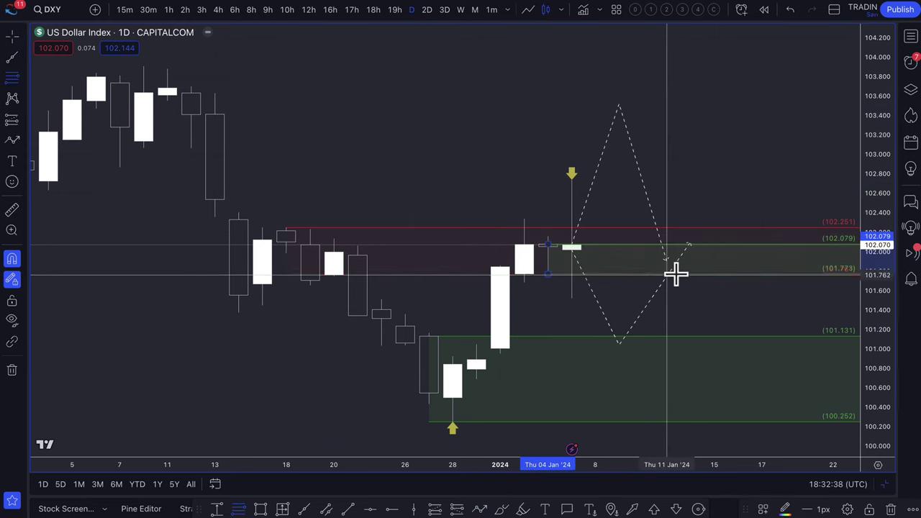
Step: Draw a dashed path from the second path's end near 101.90 up to about 103.48 on 16 January
left_click(480, 510)
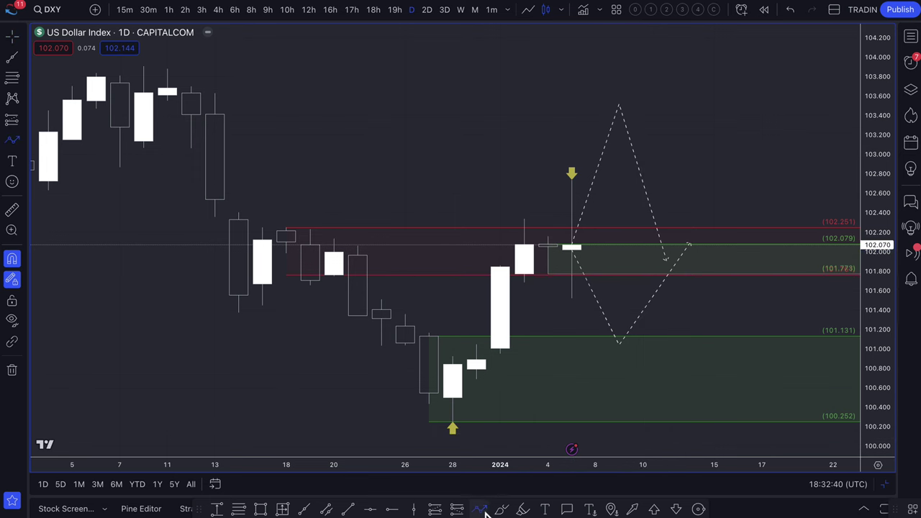
left_click(666, 258)
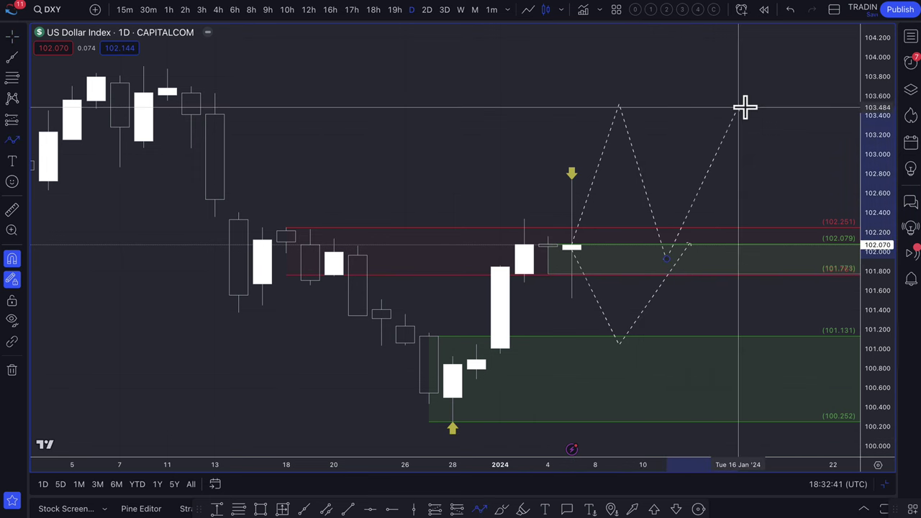
double_click(745, 107)
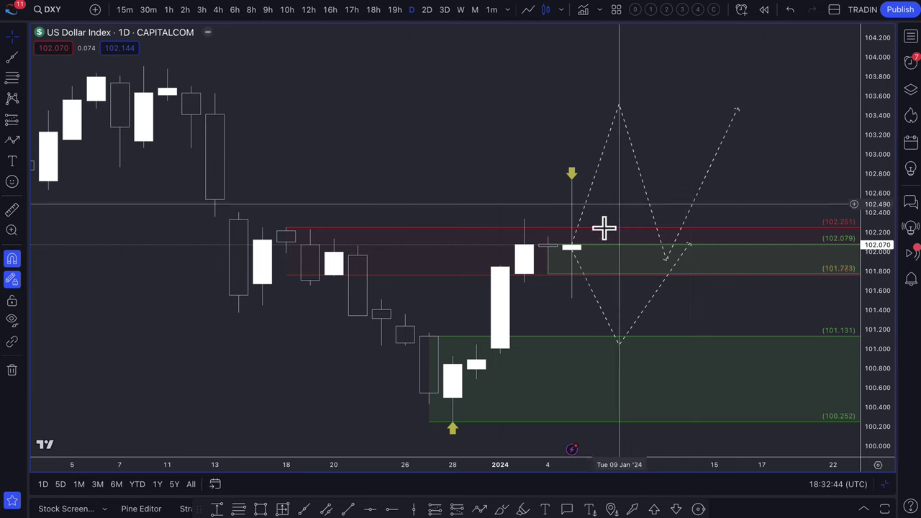
Step: Draw a thin horizontal rectangle between 102.138 and 101.969, spanning 17 November to 15 January
scroll(583, 252, "down", 5)
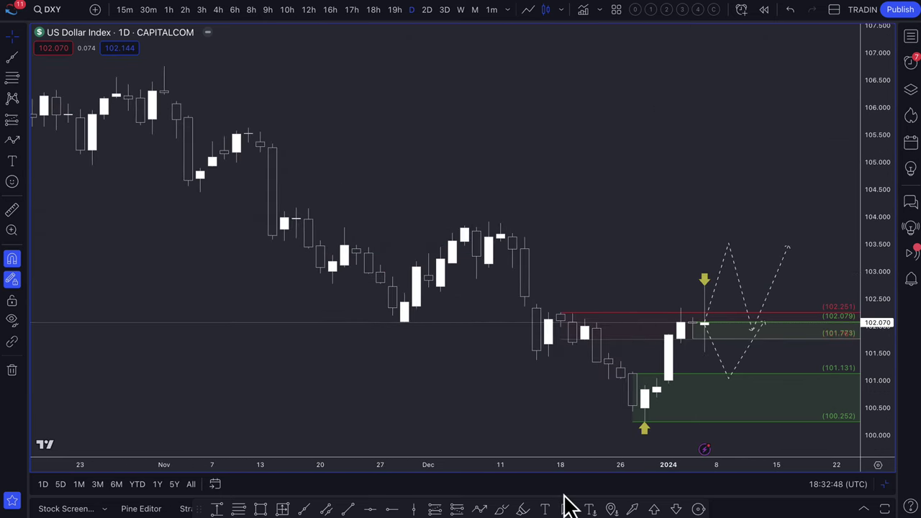
left_click(261, 509)
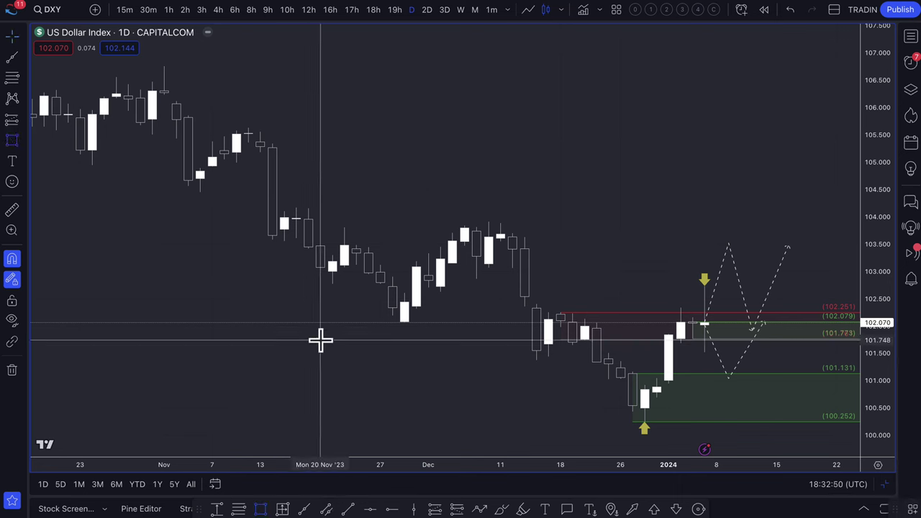
left_click(309, 321)
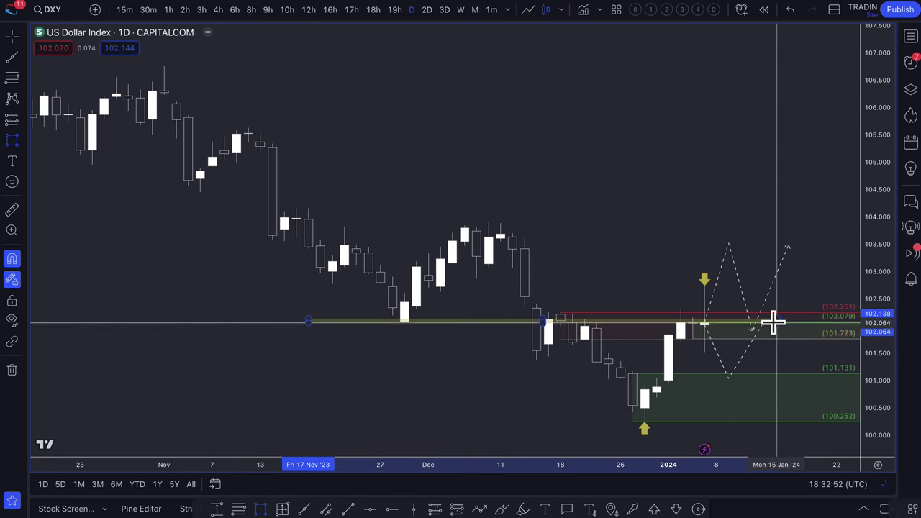
left_click(775, 324)
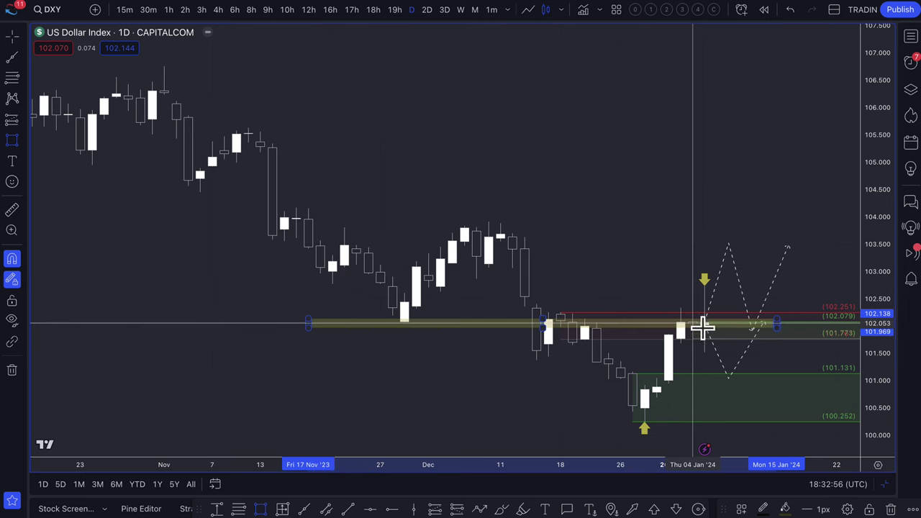
scroll(713, 343, "up", 5)
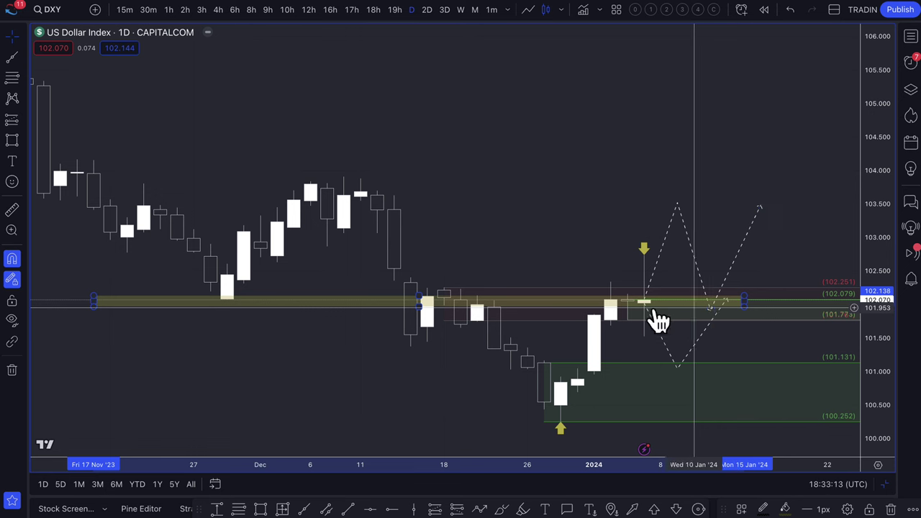
left_click(680, 383)
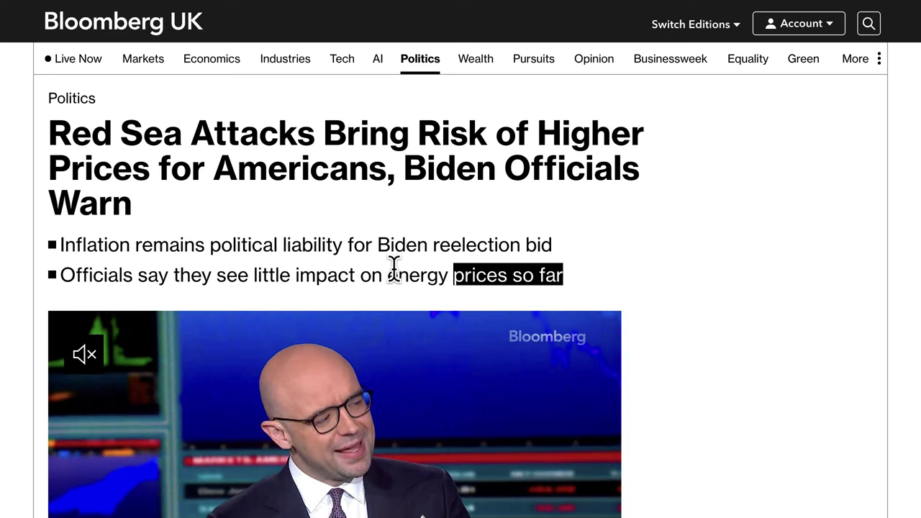
Step: Switch to the Bloomberg article on Red Sea attacks and read its headline, key points and opening paragraphs on price risks
scroll(394, 267, "down", 1)
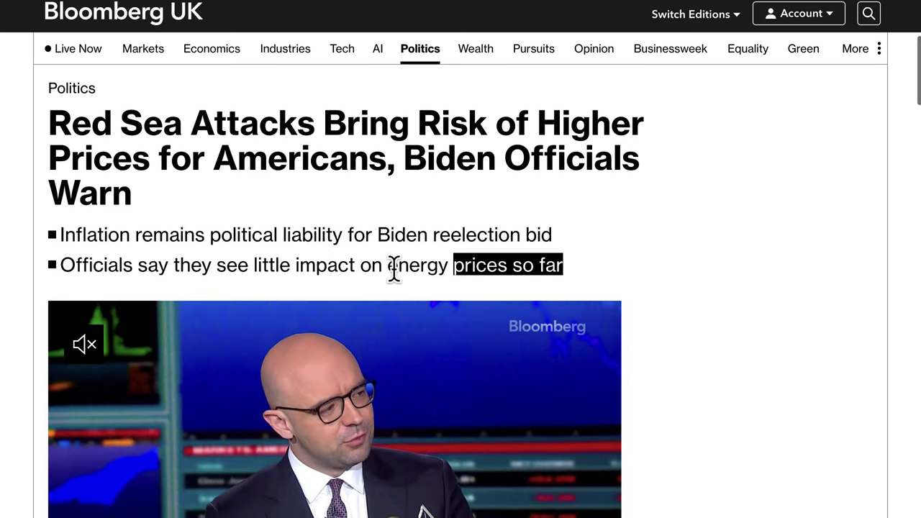
scroll(393, 267, "up", 1)
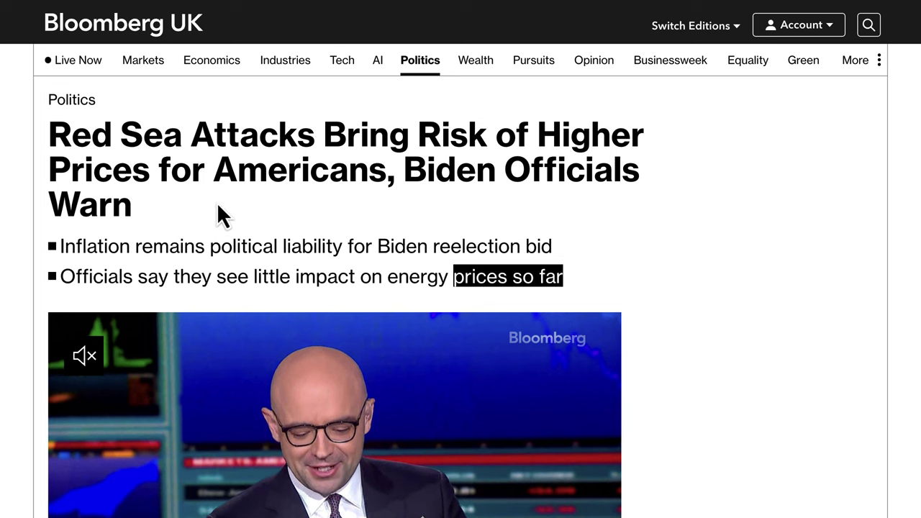
scroll(206, 274, "down", 1)
left_click(119, 216)
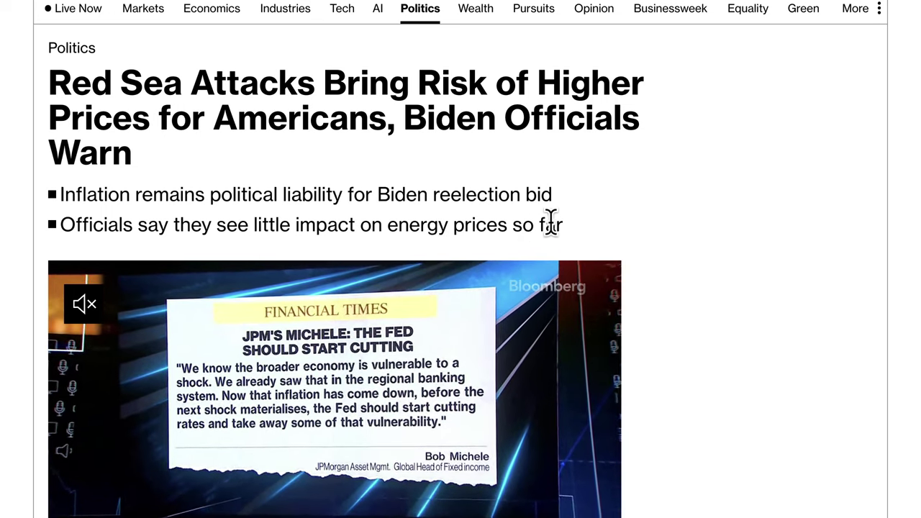
scroll(256, 190, "down", 5)
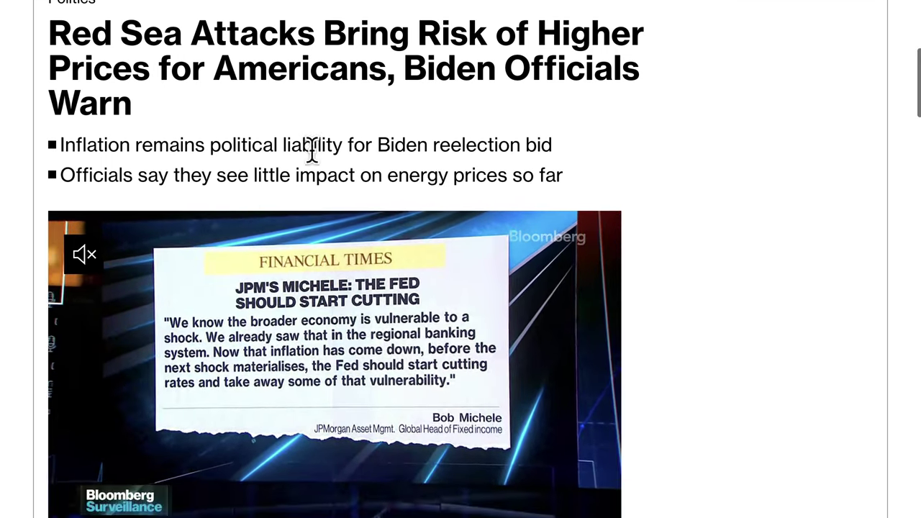
scroll(313, 344, "down", 4)
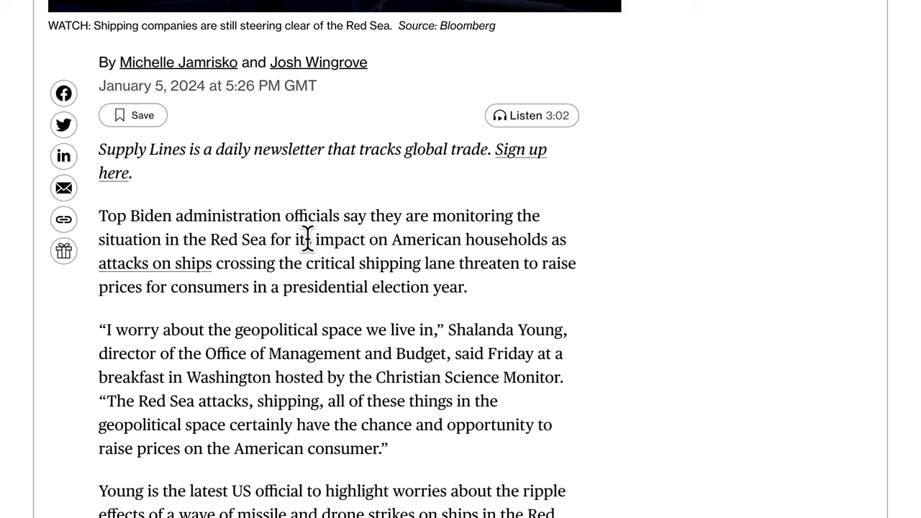
scroll(348, 252, "up", 9)
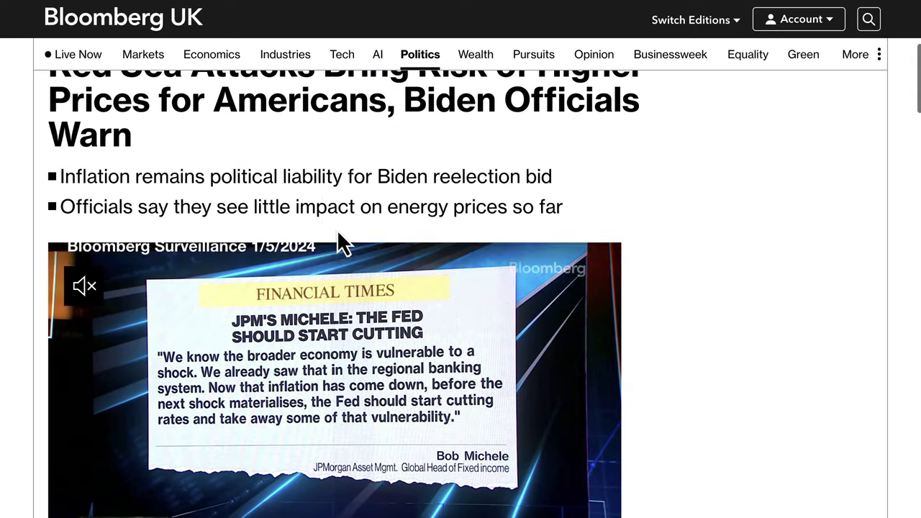
scroll(325, 193, "up", 1)
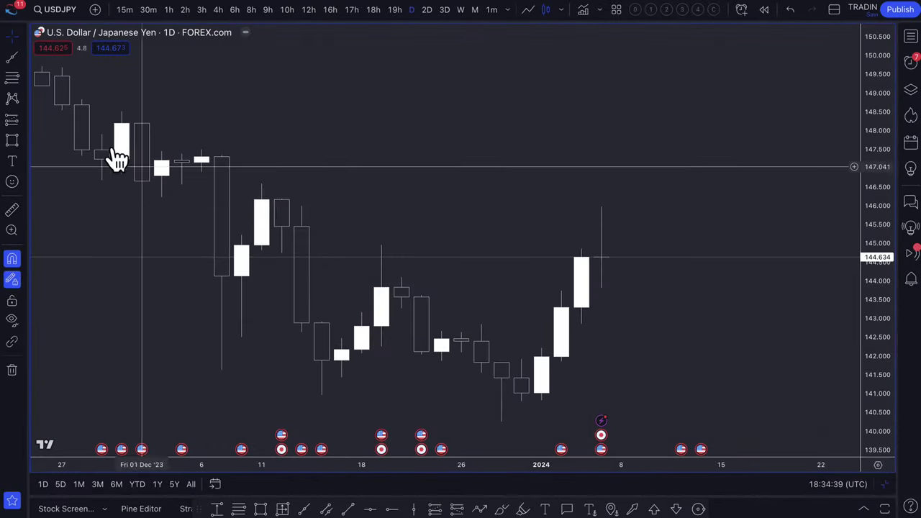
Step: On the USDJPY daily chart, draw a Fib Retracement zone from 144.954 to 146.588 at the 11 December candle and apply the 1. SUPPLY template
left_click(11, 77)
left_click_drag(260, 246, 261, 184)
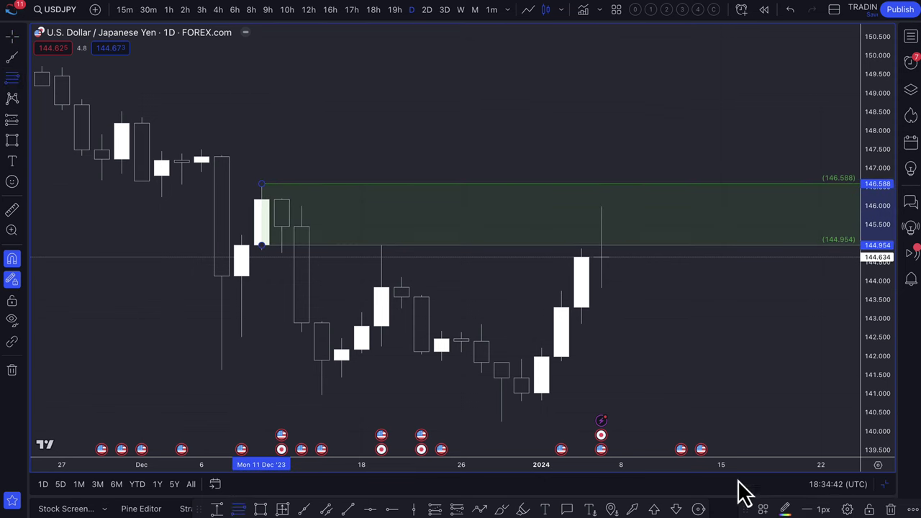
left_click(765, 508)
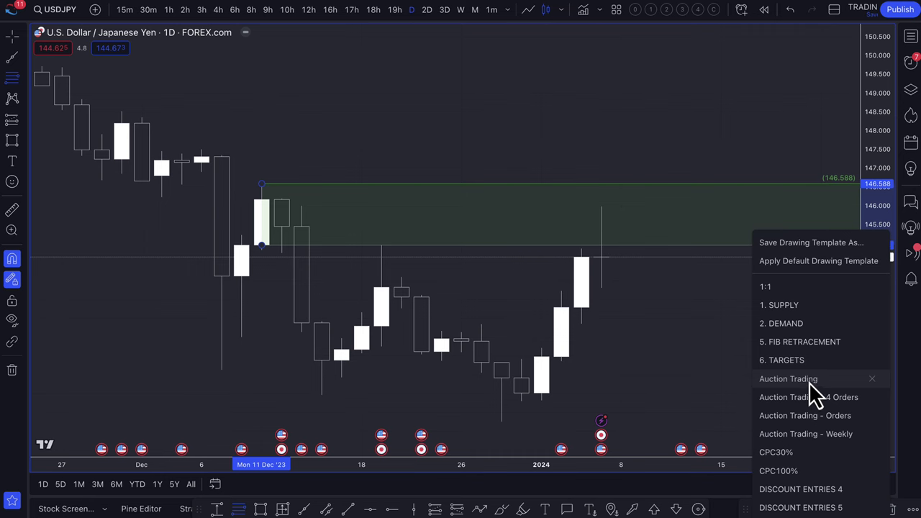
left_click(791, 305)
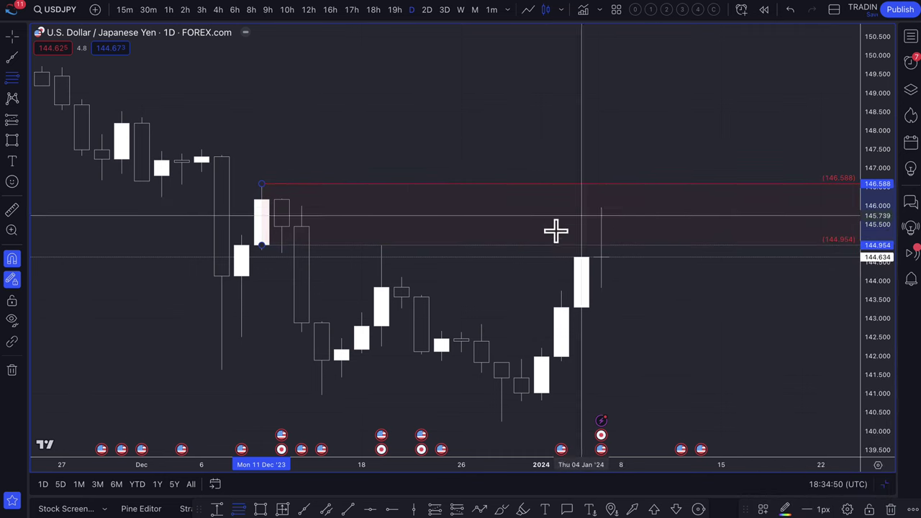
Step: Draw a second Fib Retracement zone from 141.416 to 140.254 at the late December low
left_click(20, 81)
left_click_drag(521, 377, 502, 422)
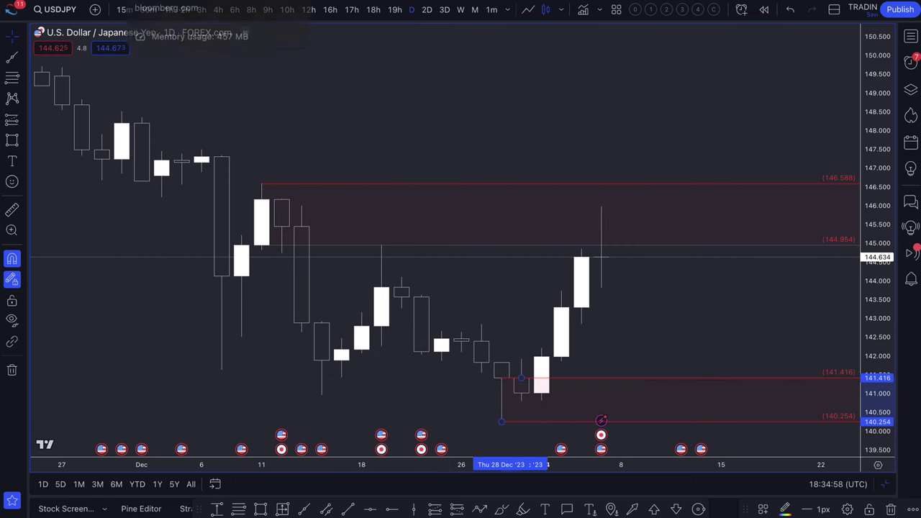
Step: Switch to the Bloomberg article on BOJ watchers' hike forecasts and highlight its opening paragraph while reading
left_click(195, 1)
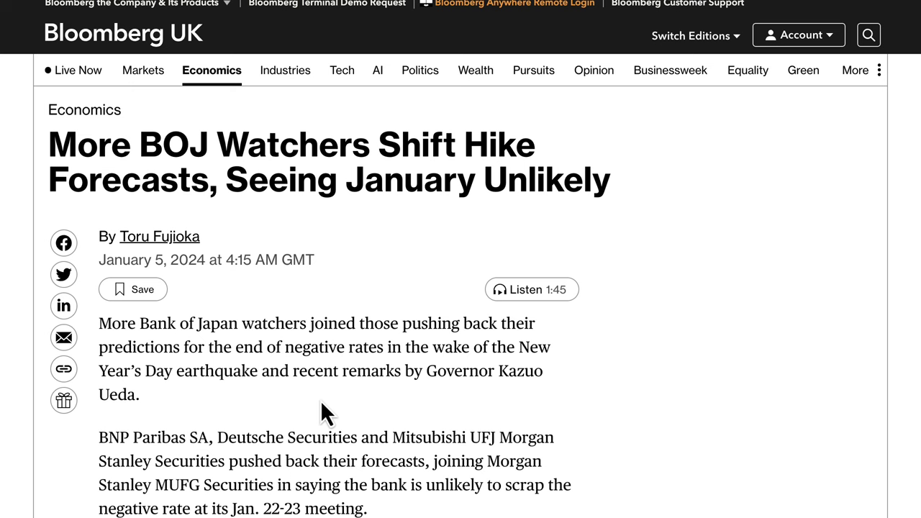
scroll(322, 404, "down", 1)
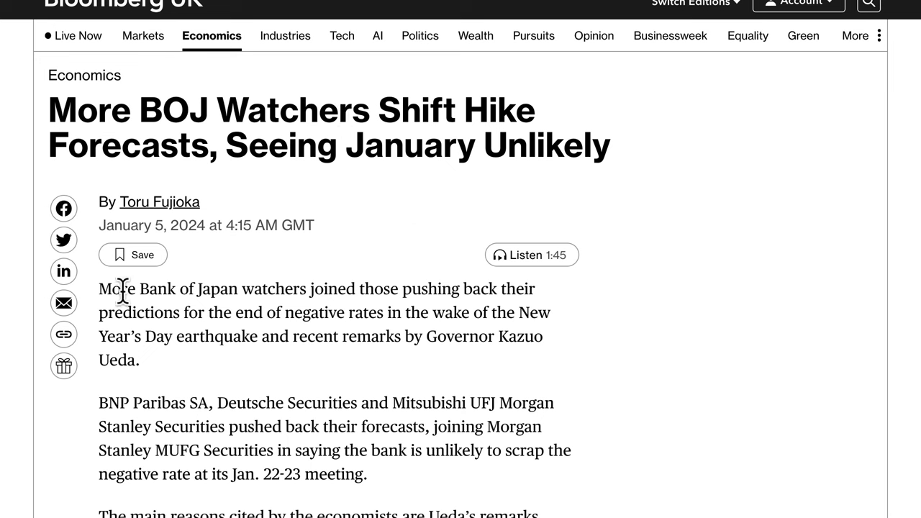
left_click_drag(110, 289, 473, 354)
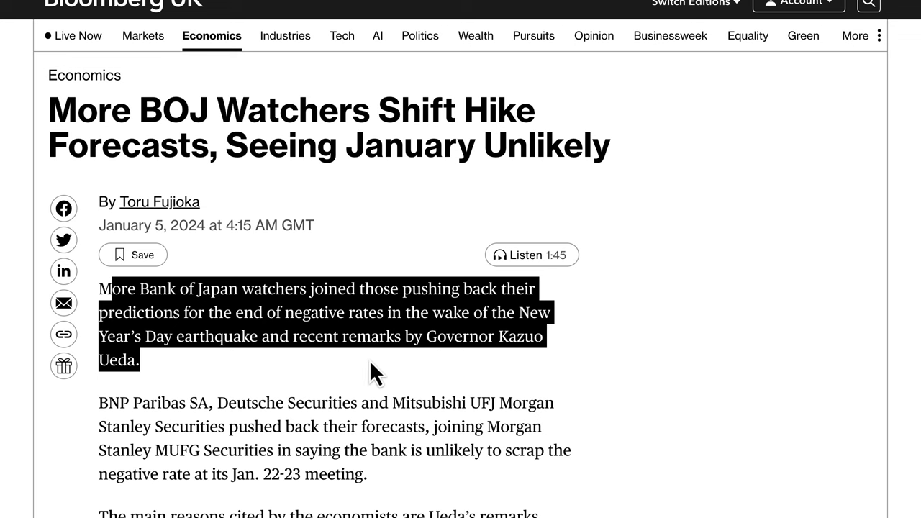
scroll(369, 359, "up", 2)
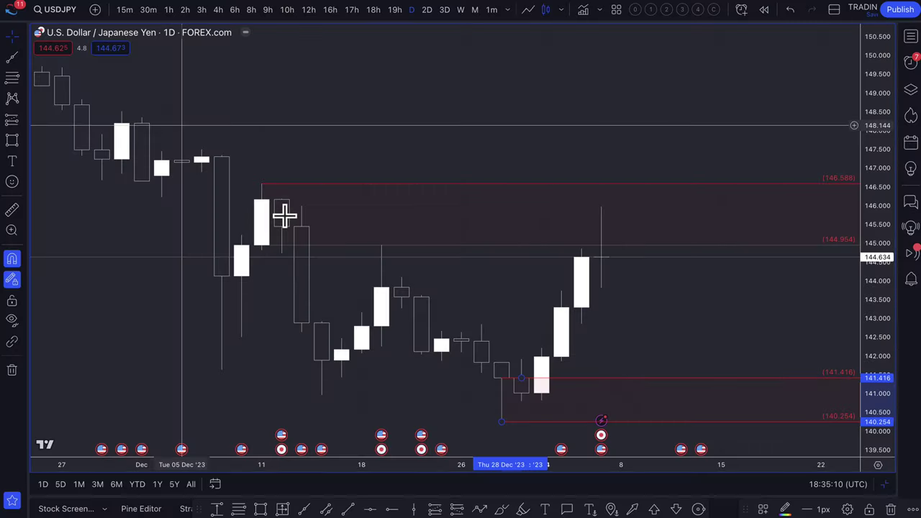
Step: Apply the 2. DEMAND template to the lower Fib zone on the USDJPY daily chart
scroll(672, 252, "down", 5)
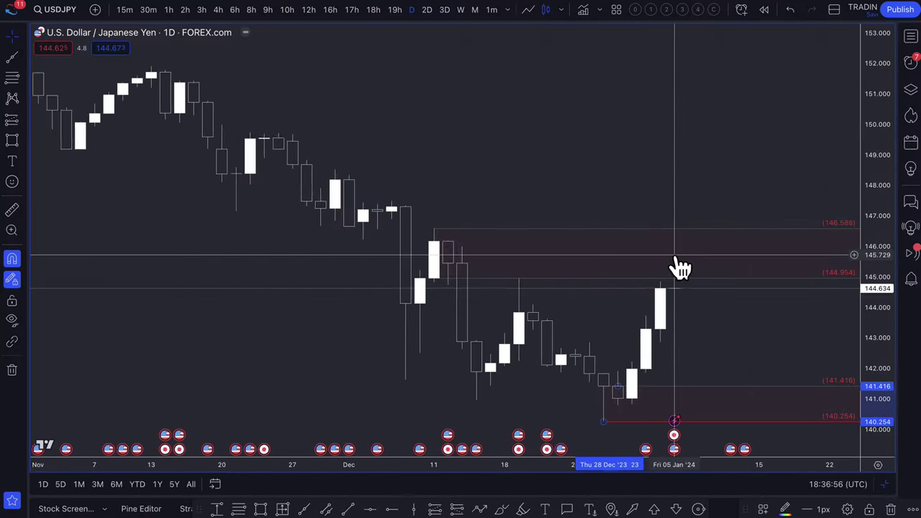
scroll(240, 199, "down", 2)
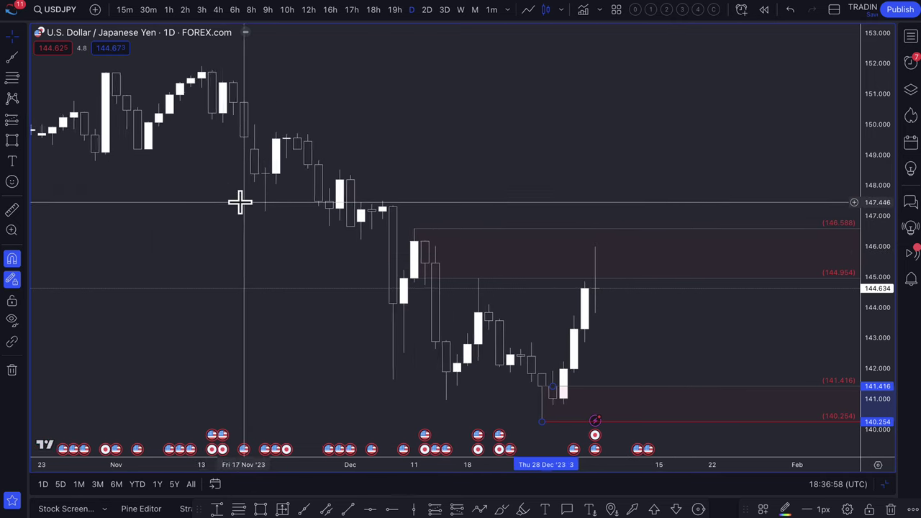
scroll(409, 319, "up", 3)
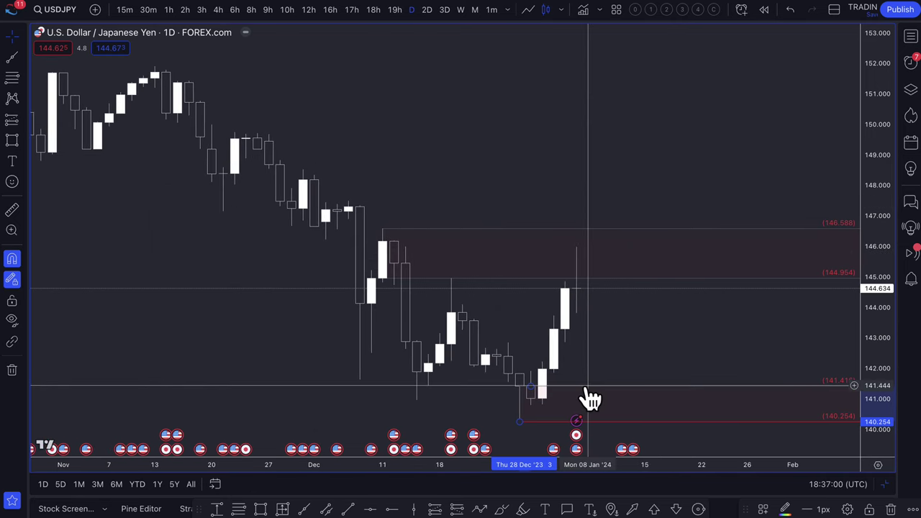
left_click(764, 508)
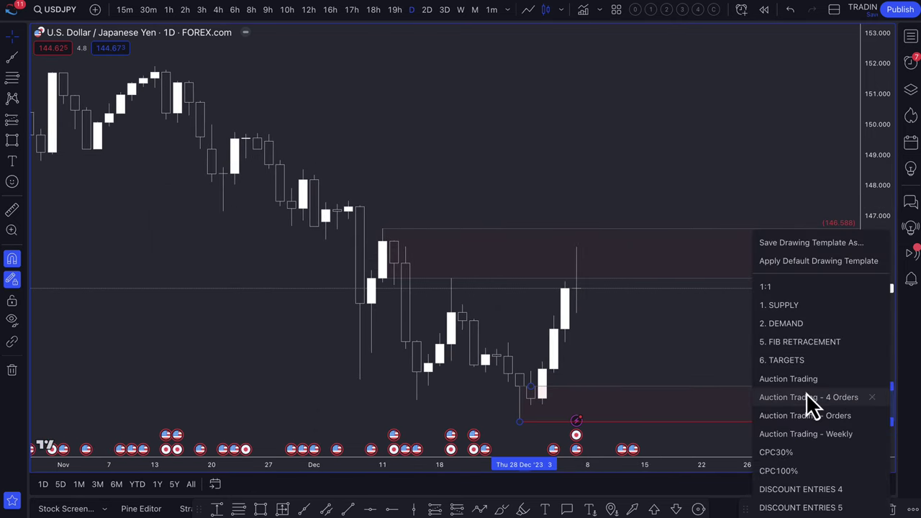
left_click(801, 330)
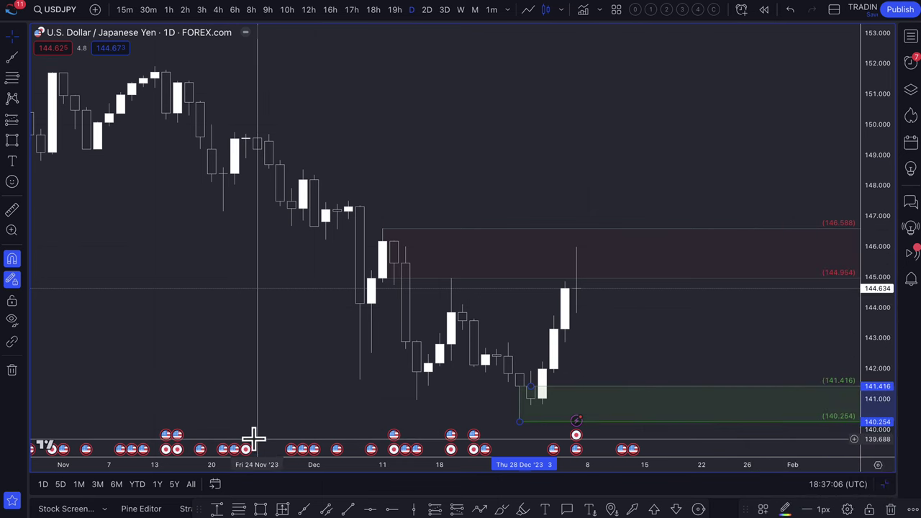
Step: Draw a dashed path from 8 January near 144.8 down to about 141.0 on 11 January and up to about 143.84 on 18 January
left_click(480, 509)
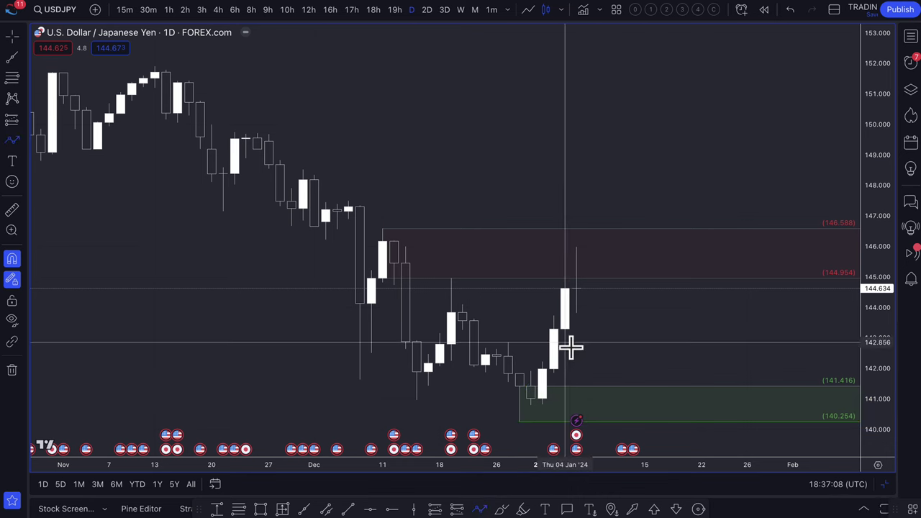
left_click(588, 284)
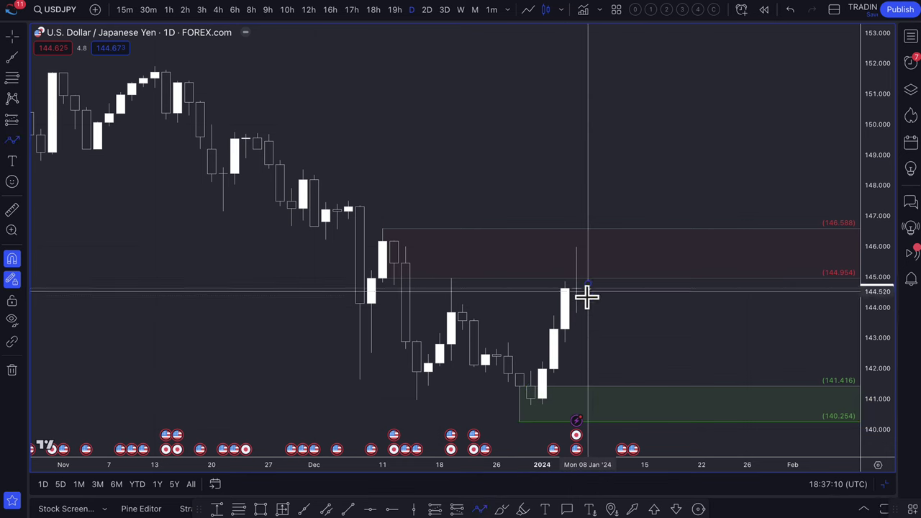
left_click(622, 398)
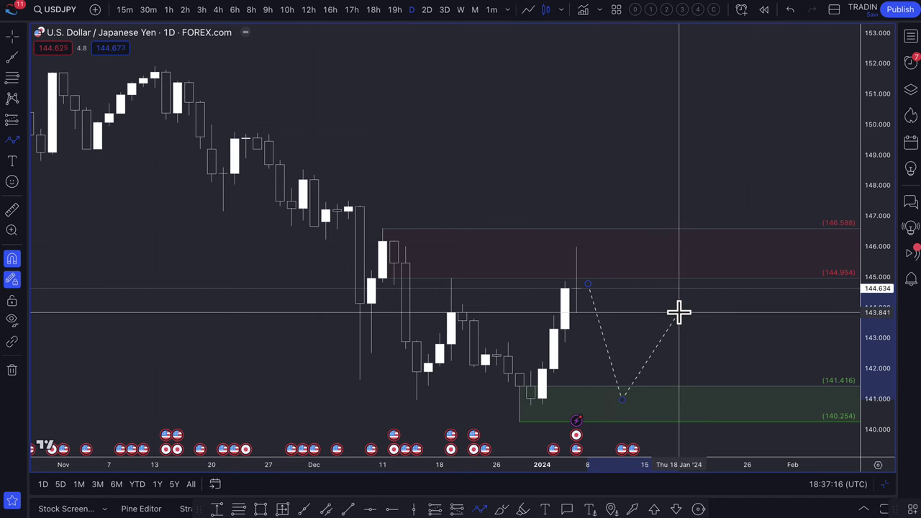
double_click(679, 312)
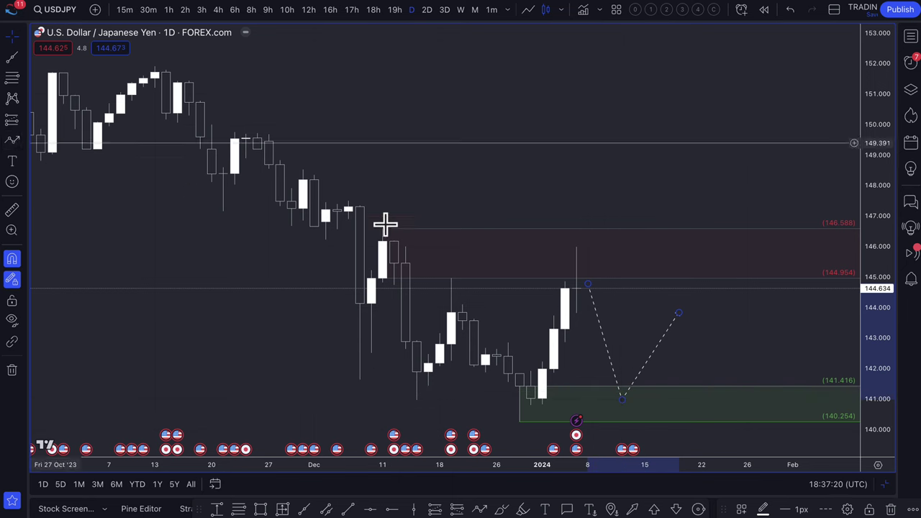
Step: Draw a second dashed path from about 146.0 on 16 January, inside the supply zone, down to about 143.84 on 23 January
left_click(657, 246)
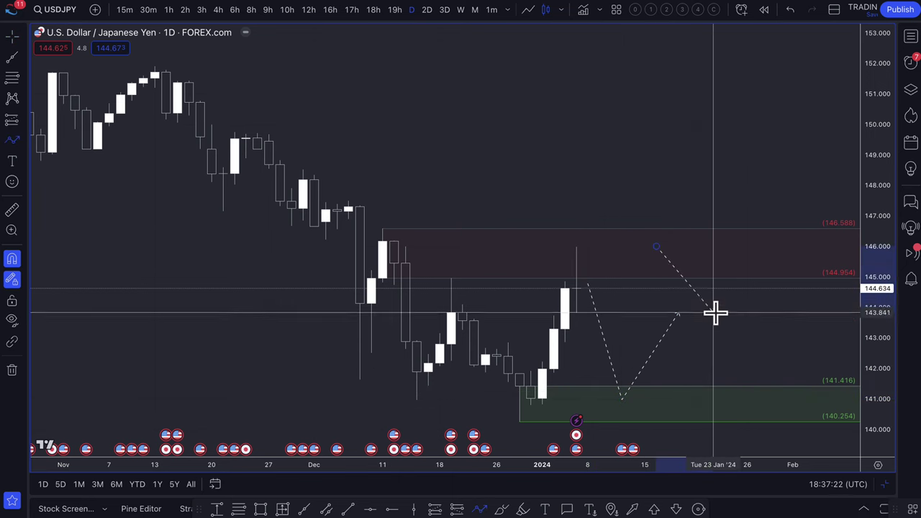
double_click(714, 312)
scroll(298, 209, "down", 4)
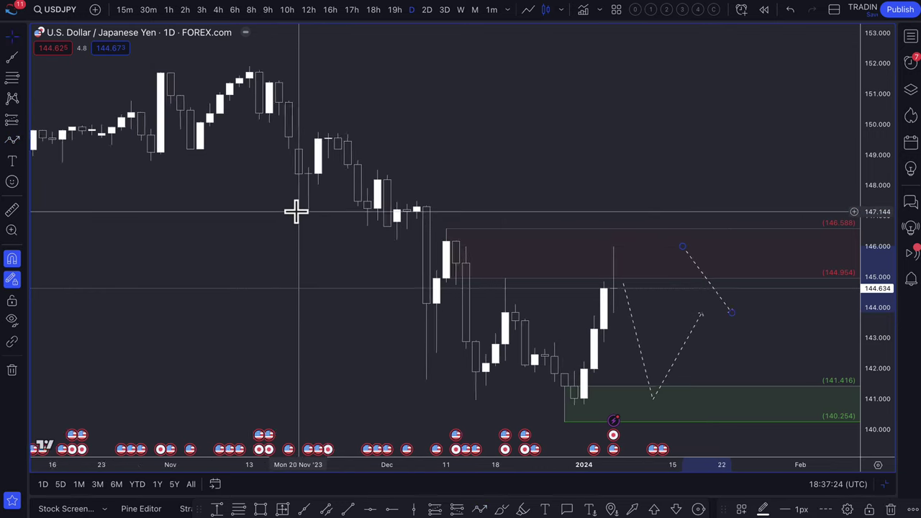
scroll(295, 210, "up", 5)
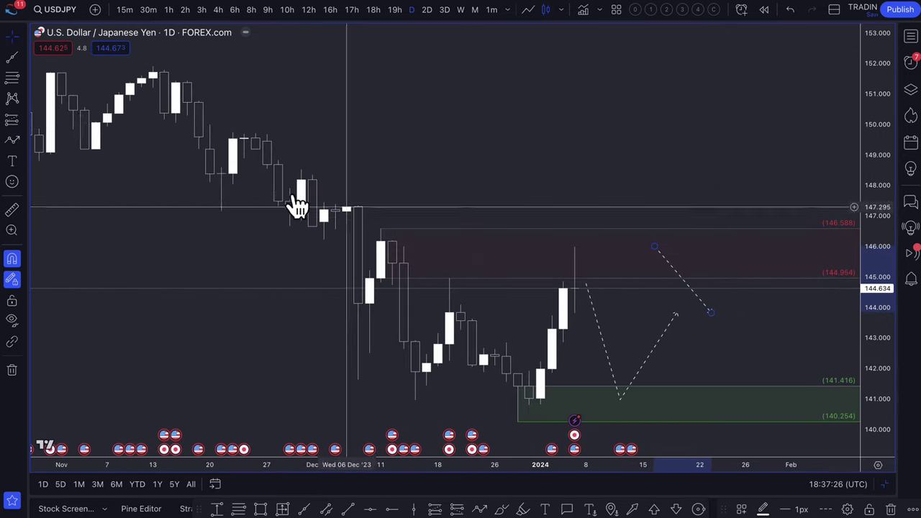
Step: Draw a Fib Retracement zone from 147.155 to 149.694 between 6 December and 23 November, and apply the 1. SUPPLY template
left_click(11, 77)
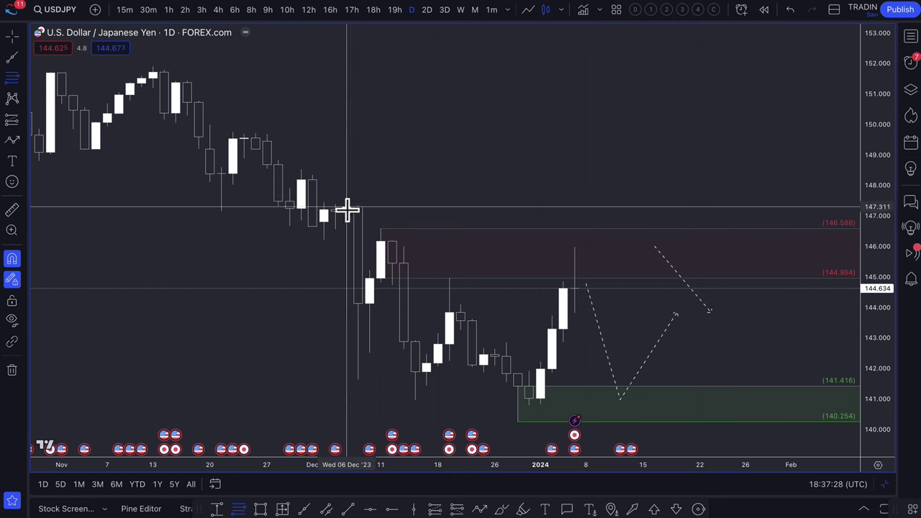
left_click_drag(346, 212, 246, 132)
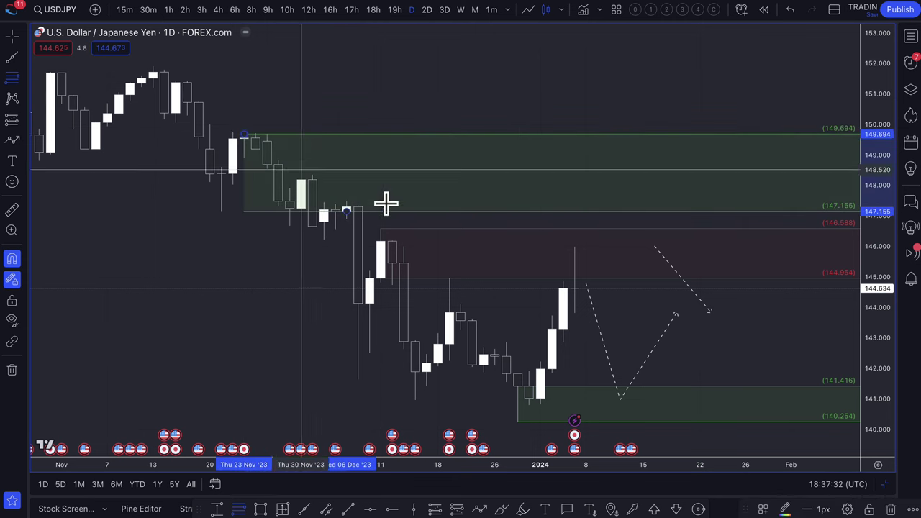
left_click(765, 508)
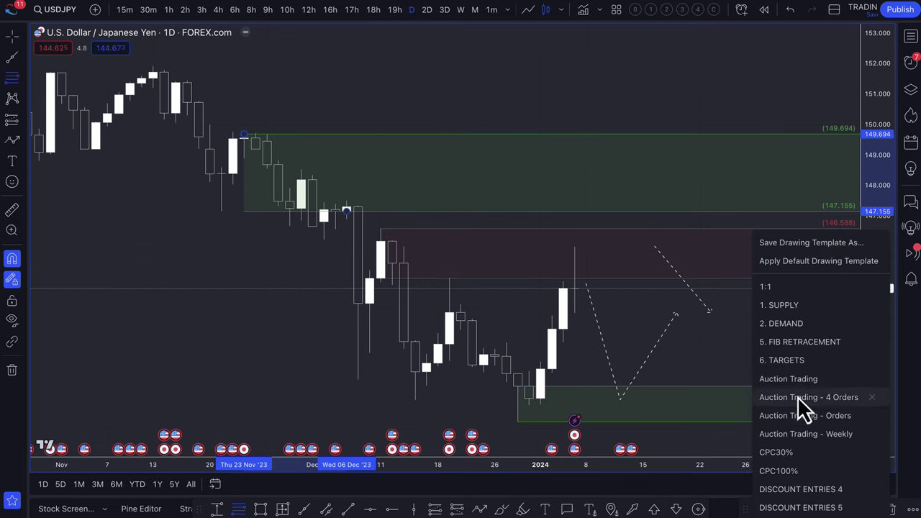
left_click(797, 308)
Step: Draw a thin horizontal rectangle between 147.805 and 147.220, spanning 5 September 2023 to 5 March 2024
scroll(627, 319, "down", 5)
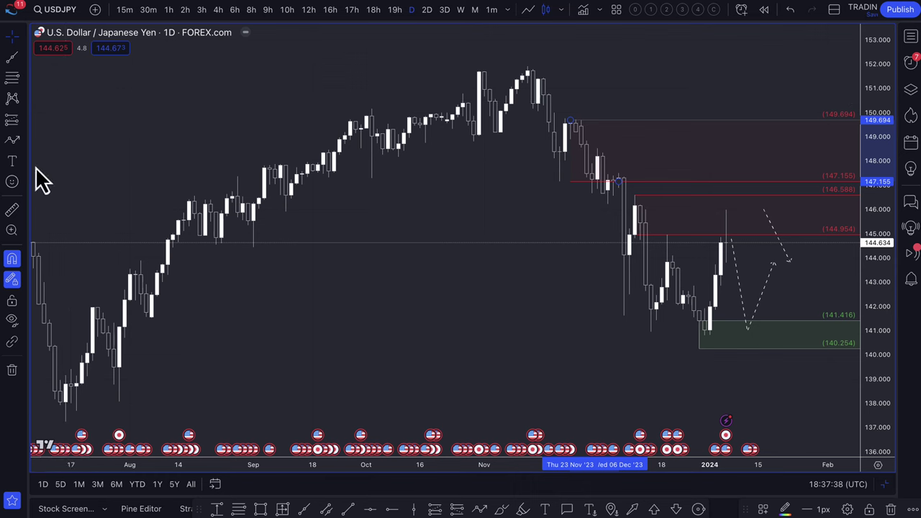
left_click(260, 509)
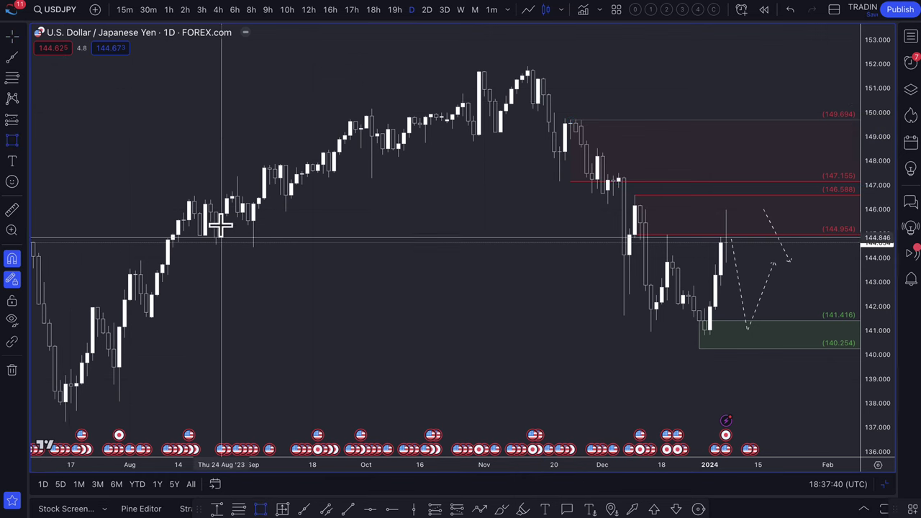
mouse_move(262, 165)
left_mouse_down()
mouse_move(585, 199)
mouse_move(832, 179)
mouse_move(831, 208)
left_mouse_up()
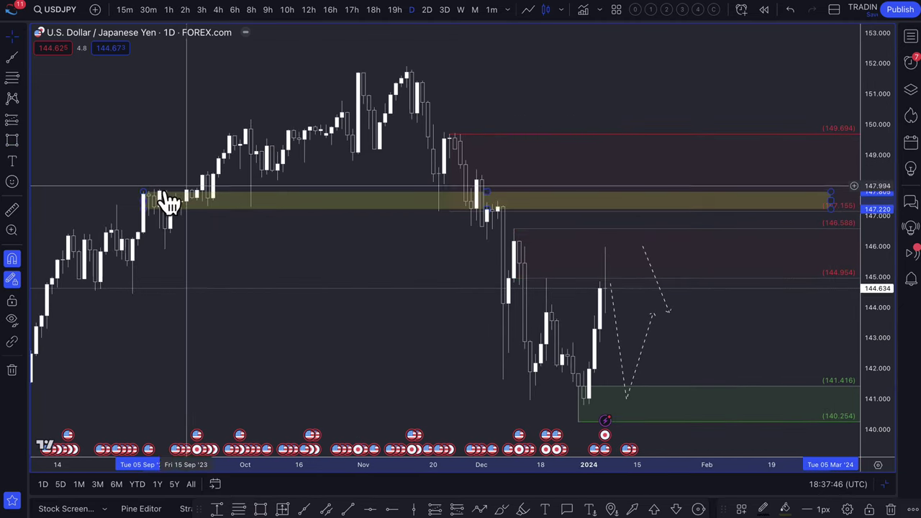
Step: Extend the yellow rectangle's start on the USDJPY chart back to about 16 August 2023
left_click_drag(143, 199, 69, 204)
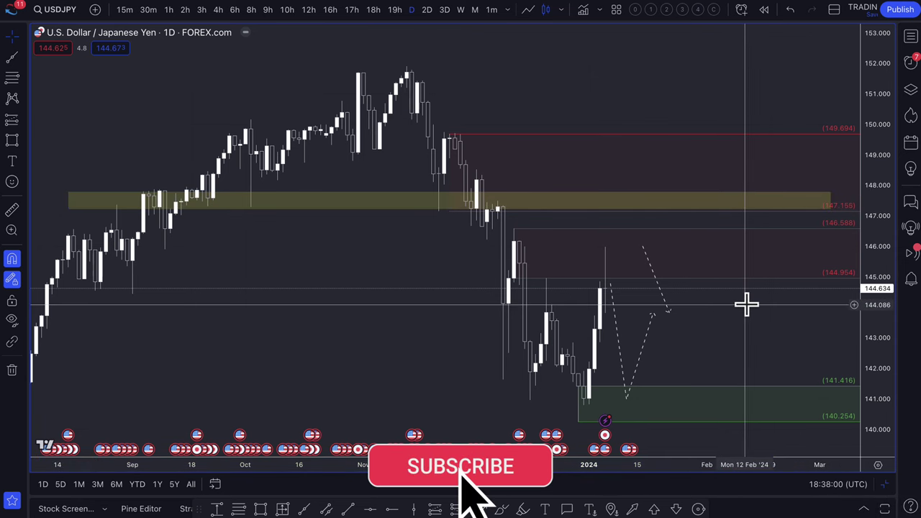
scroll(747, 304, "up", 2)
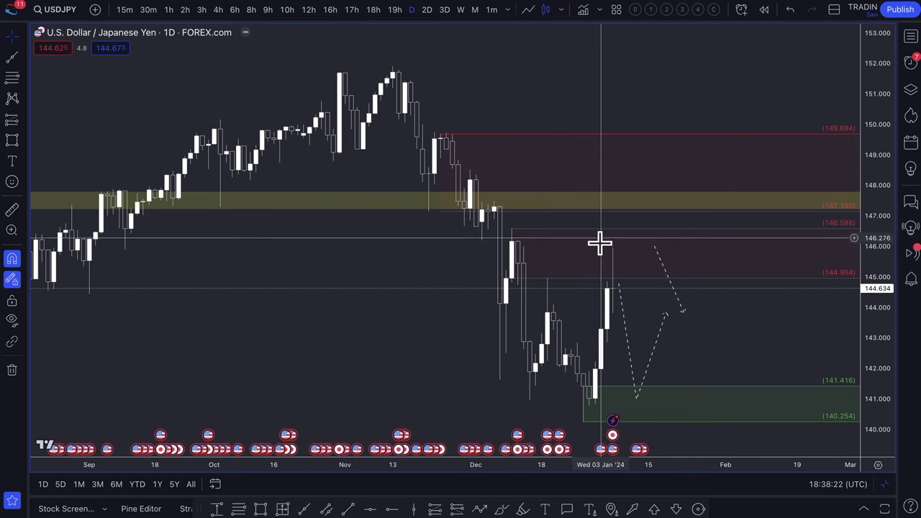
scroll(639, 272, "up", 5)
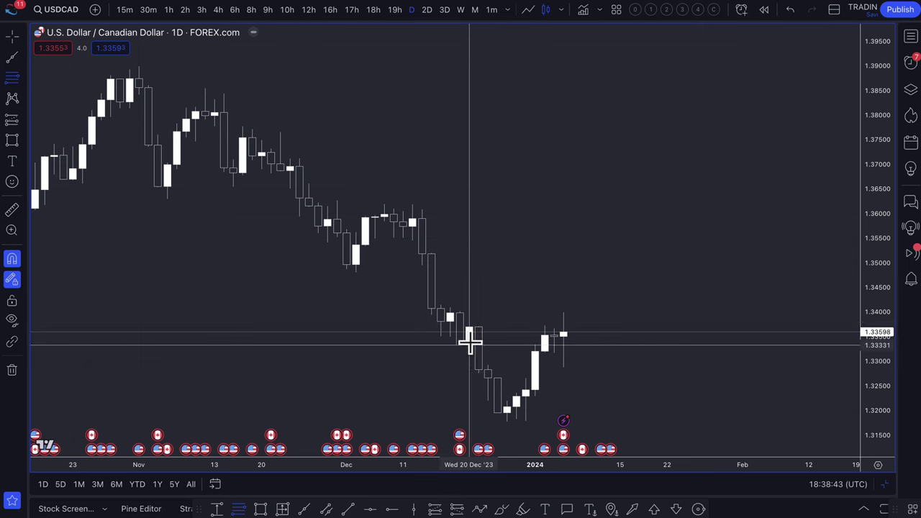
Step: Draw Fib Retracement zones on USDCAD from 1.33331 to 1.34096 between 20 and 18 December, and from 1.32667 to 1.31774 between 26 and 27 December
left_click_drag(464, 334, 450, 306)
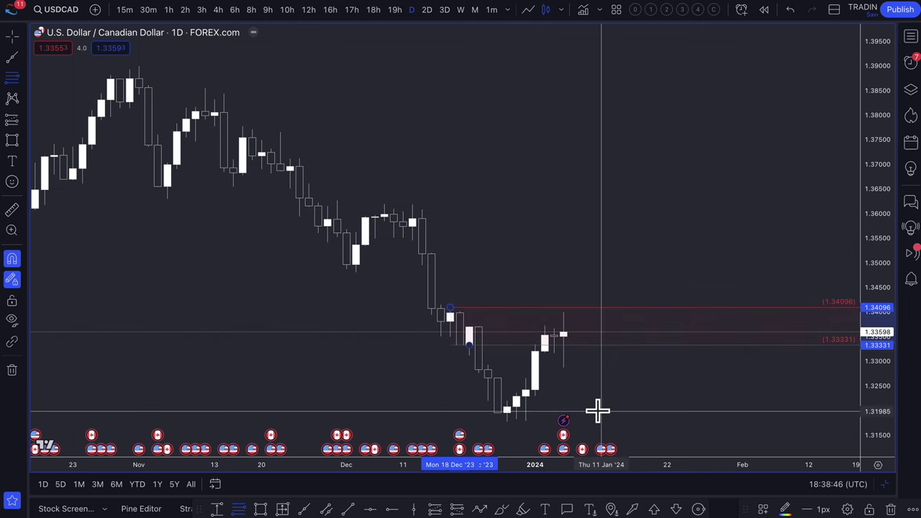
left_click(12, 81)
left_click(95, 91)
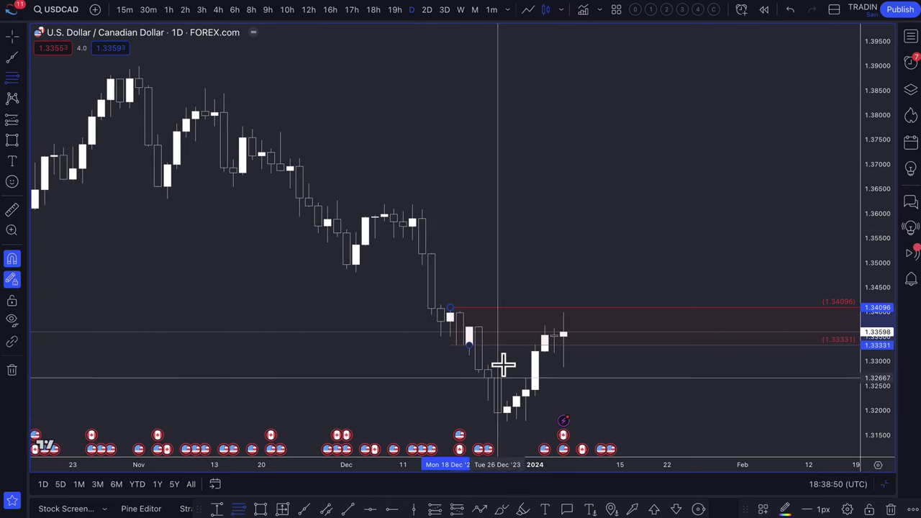
left_click_drag(495, 382, 507, 425)
scroll(614, 388, "up", 5)
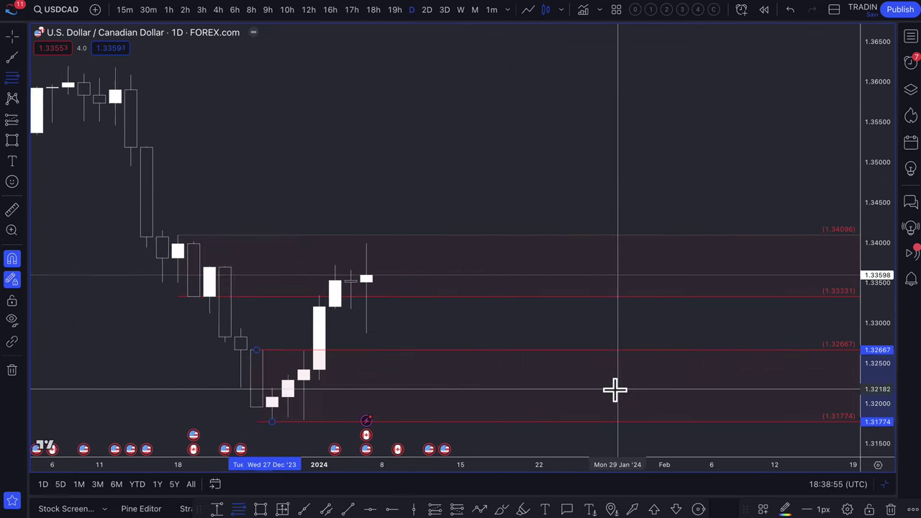
Step: Apply the green demand template to the lower USDCAD zone and move its upper boundary to 1.32291 on 29 December
left_click(762, 509)
left_click(792, 330)
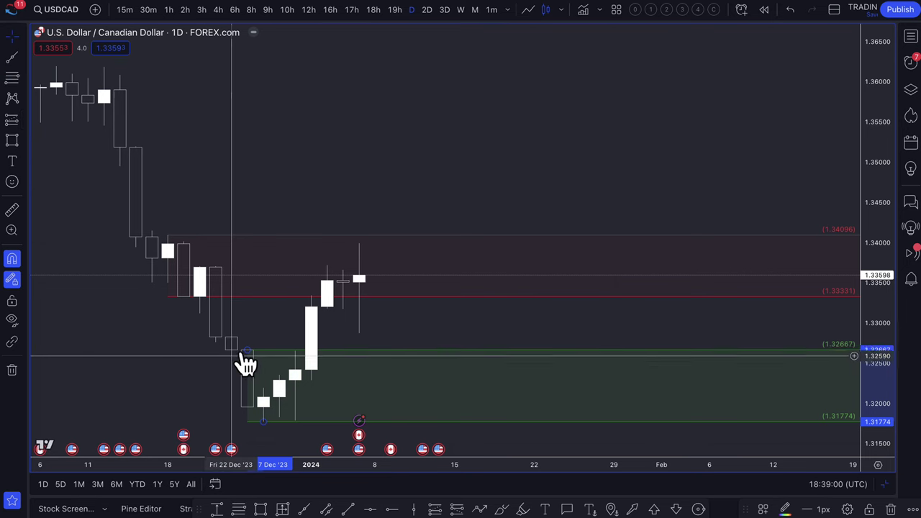
left_click_drag(248, 351, 303, 408)
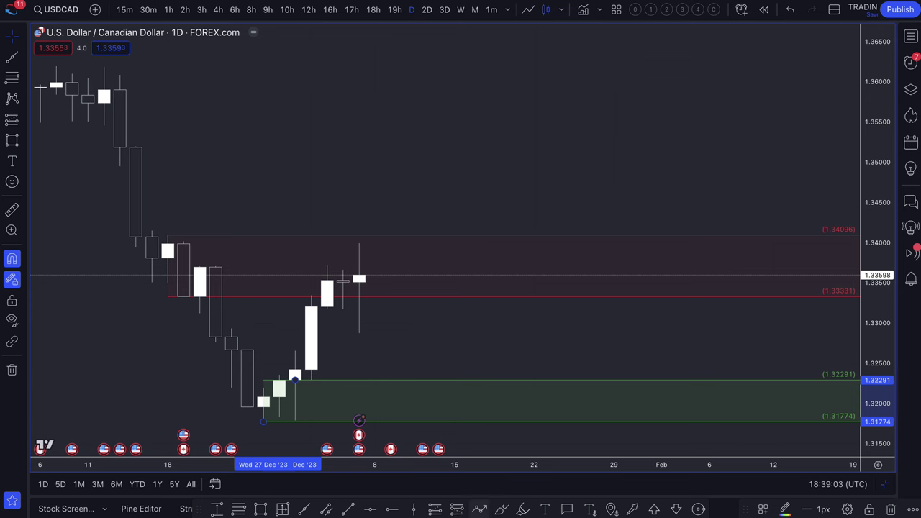
Step: Draw a dashed path from 5 January near 1.336 down to about 1.320 on 10 January and up to about 1.337 on 18 January
left_click(479, 509)
left_click(359, 277)
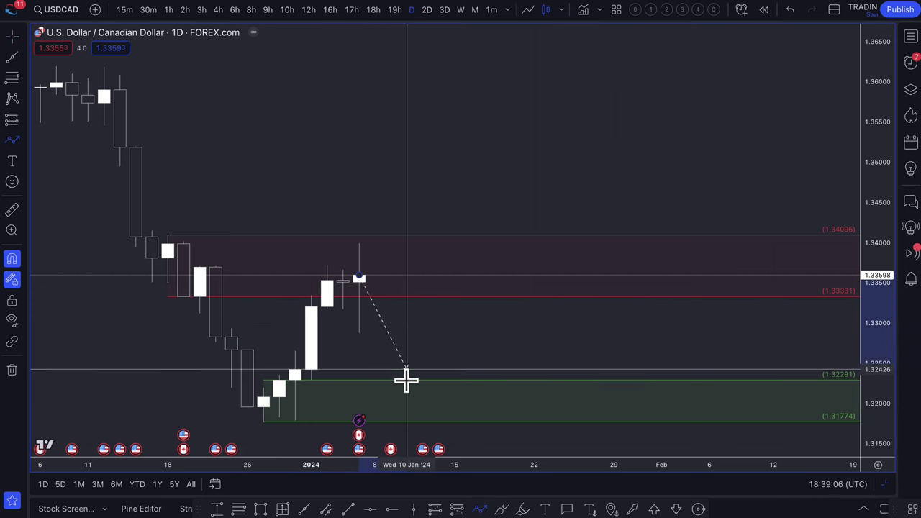
left_click(408, 401)
left_click(502, 265)
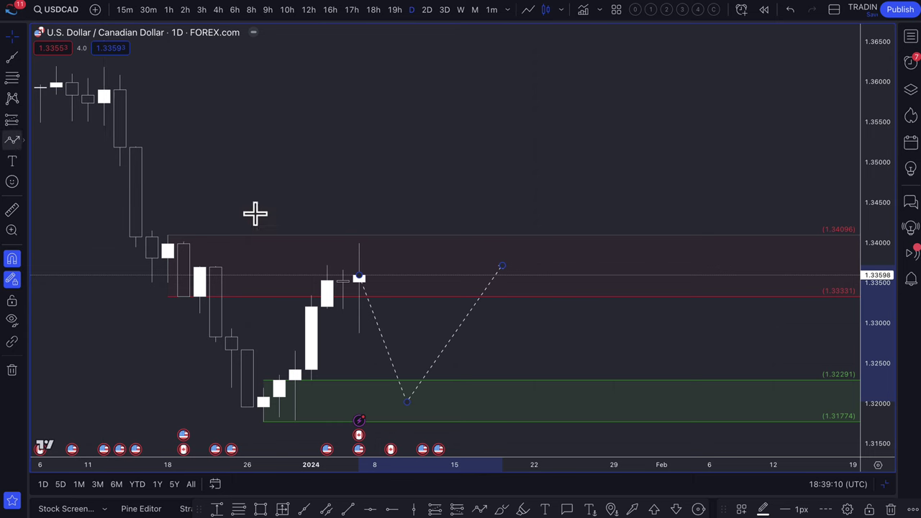
Step: Draw a second path from 5 January up to about 1.353 on 10 January, down to 1.334 on 15 January and up to 1.351 on 19 January
left_click(360, 277)
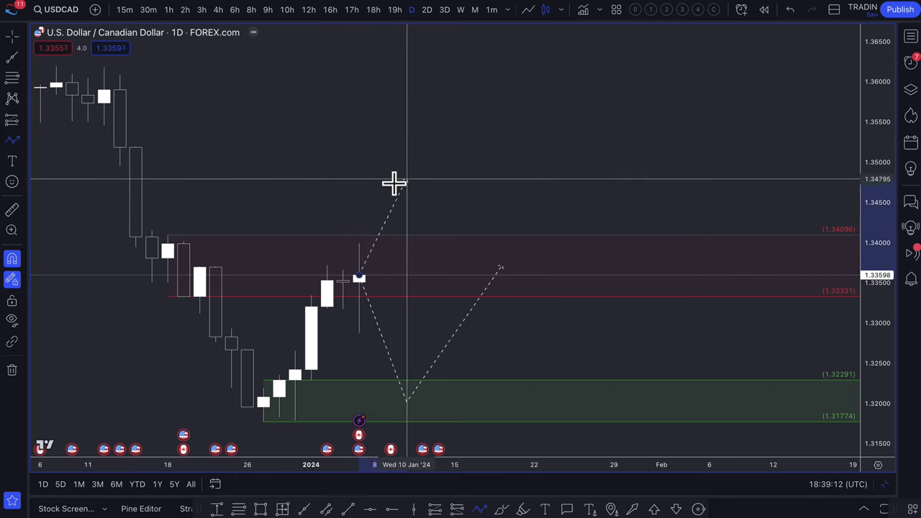
left_click(407, 139)
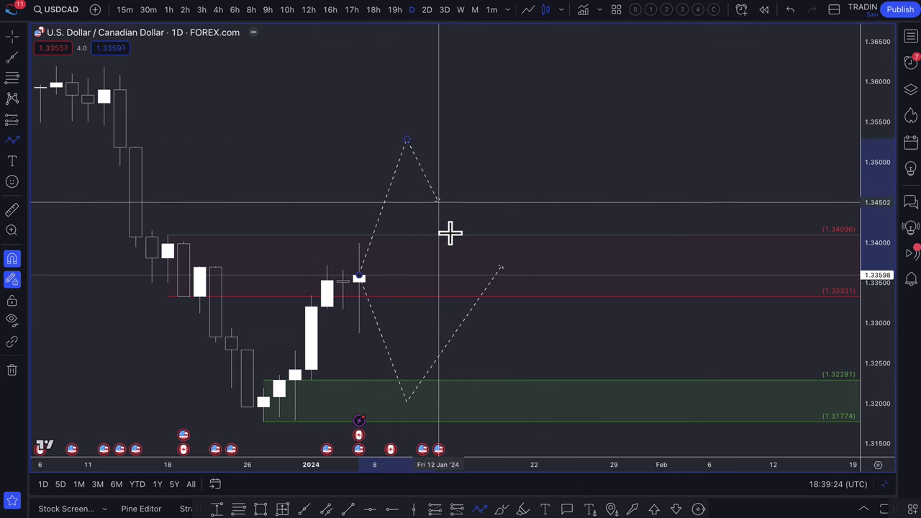
left_click(455, 288)
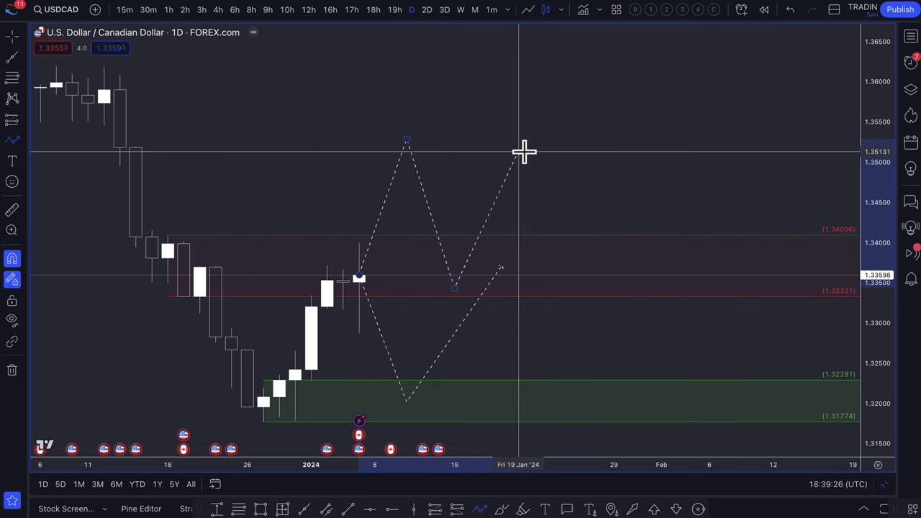
left_click(524, 151)
scroll(442, 281, "down", 2)
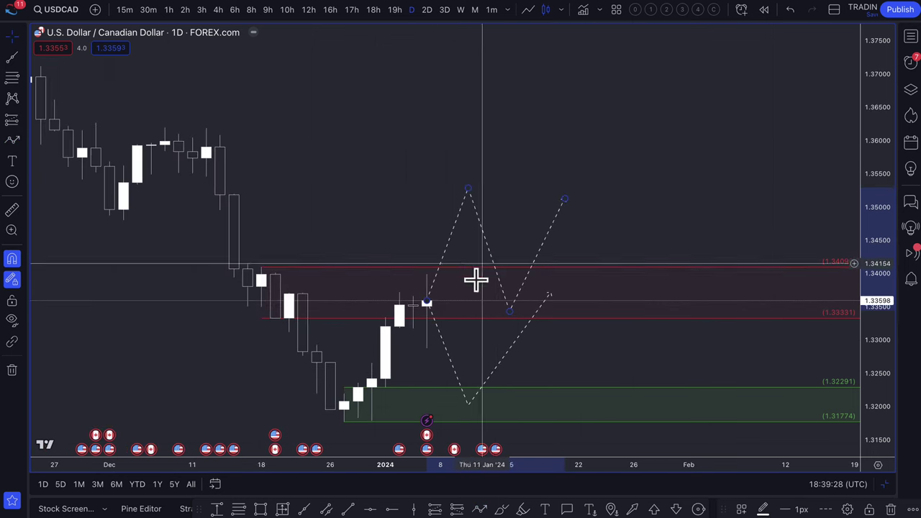
scroll(503, 302, "down", 4)
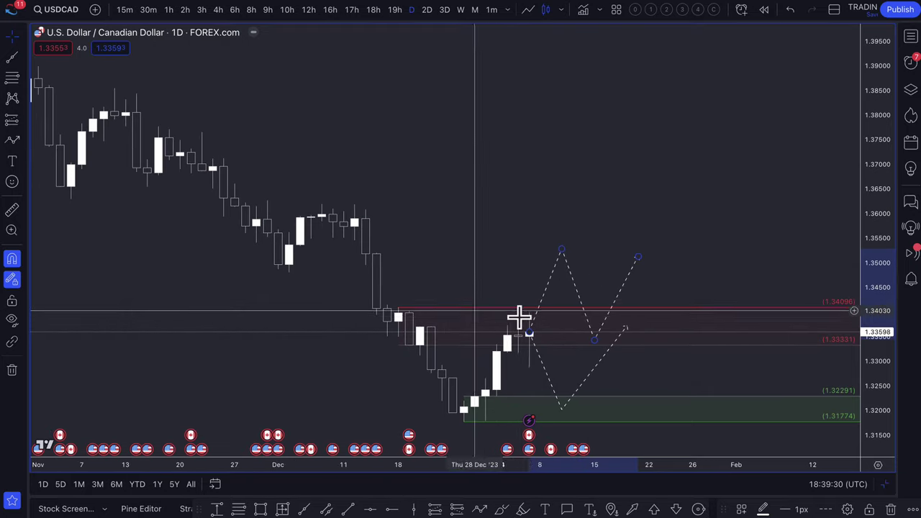
scroll(523, 353, "up", 1)
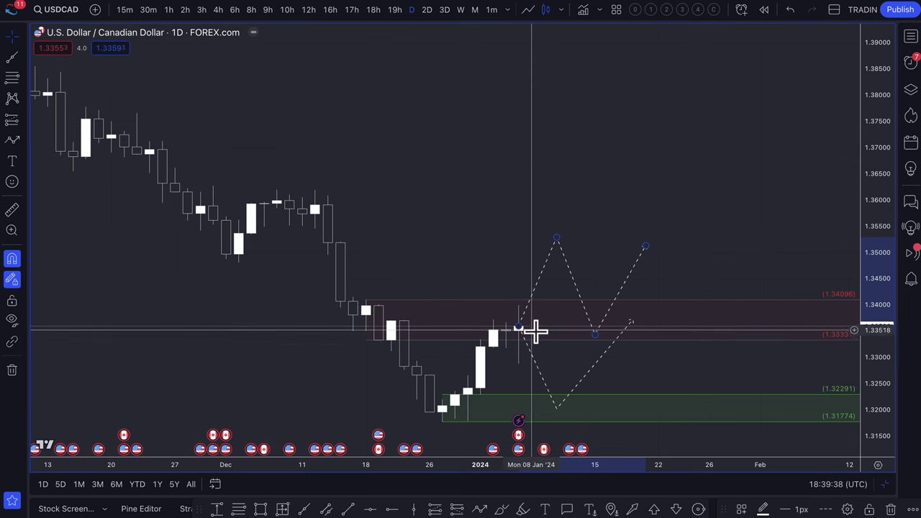
Step: Draw a Fib Retracement zone from 1.35739 to 1.36186 at the 12 December candle and apply the red supply template
left_click(11, 78)
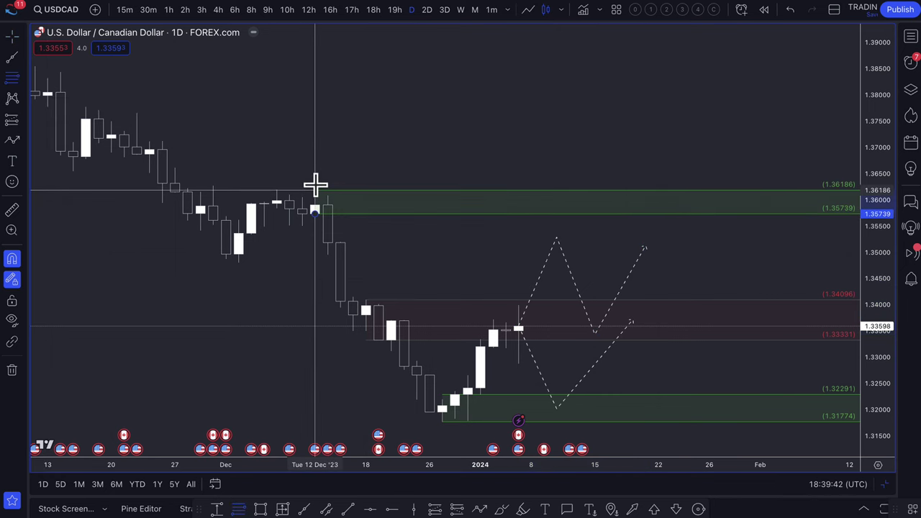
left_click(315, 185)
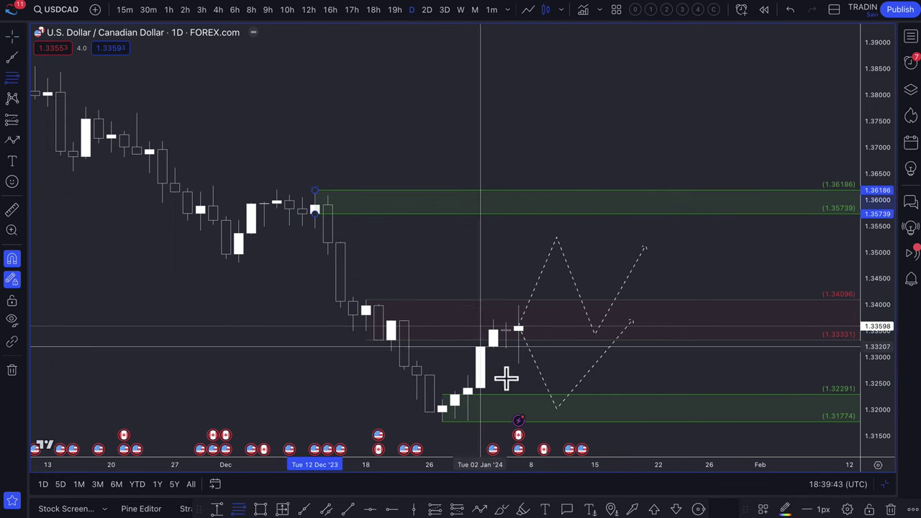
left_click(764, 510)
left_click(791, 305)
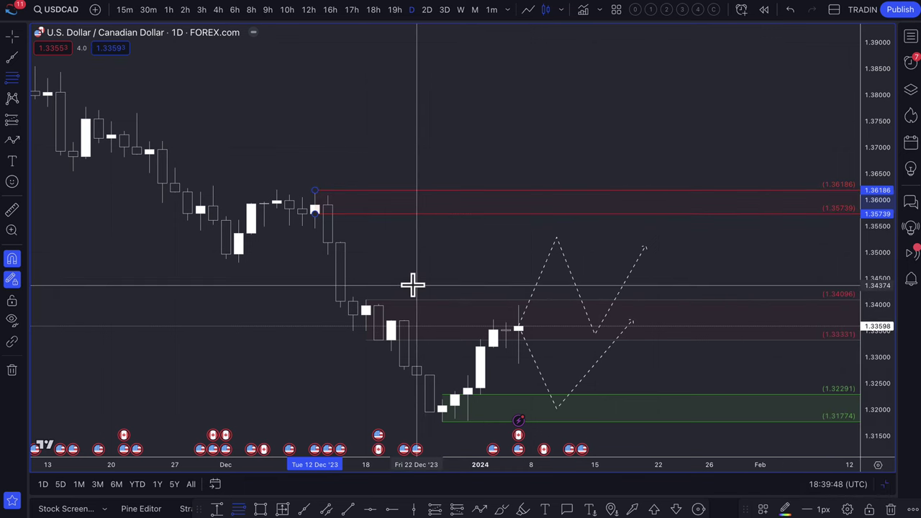
scroll(413, 285, "up", 2)
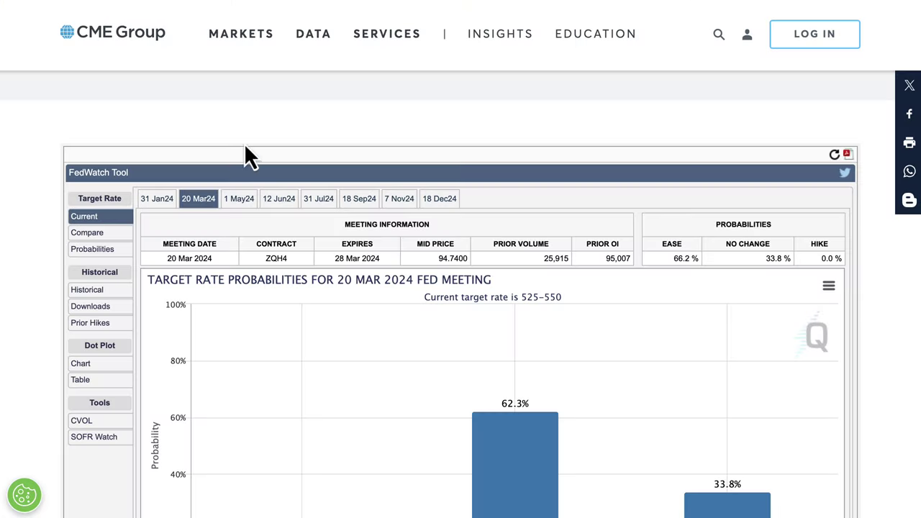
Step: Examine the ease probability for the 20 March 2024 Fed meeting in CME's FedWatch Tool and review the USDCAD zones and paths
scroll(221, 223, "down", 3)
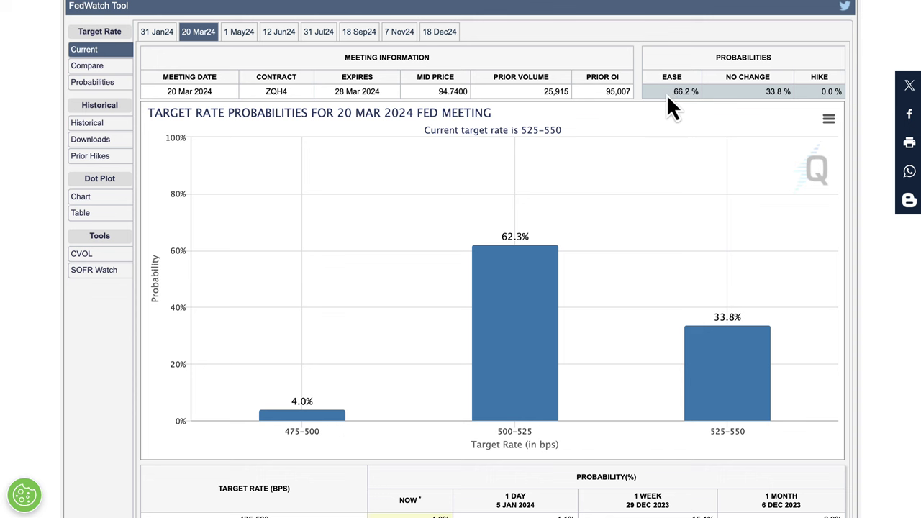
left_click_drag(669, 93, 697, 93)
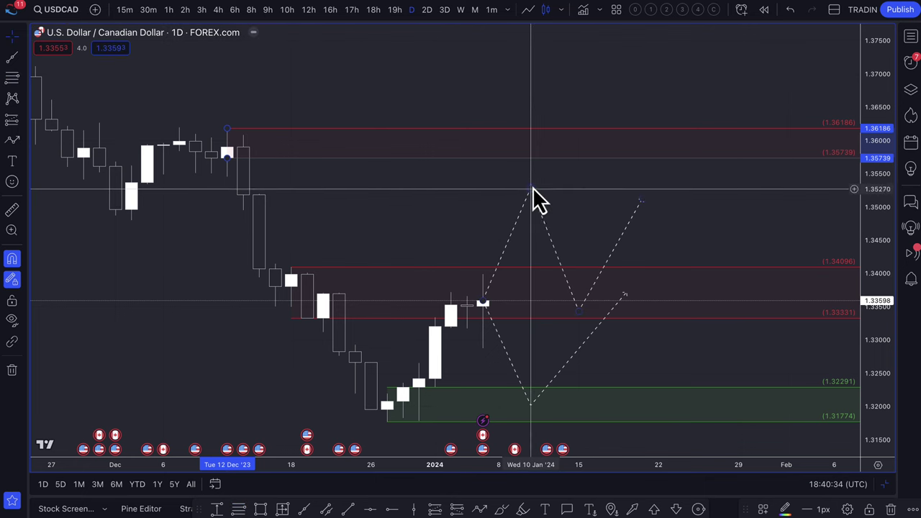
scroll(525, 335, "down", 2)
scroll(526, 336, "down", 1)
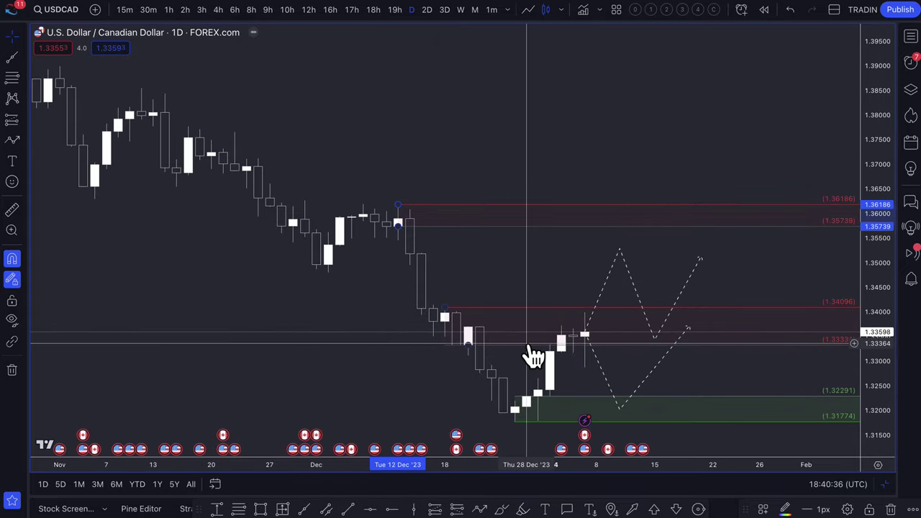
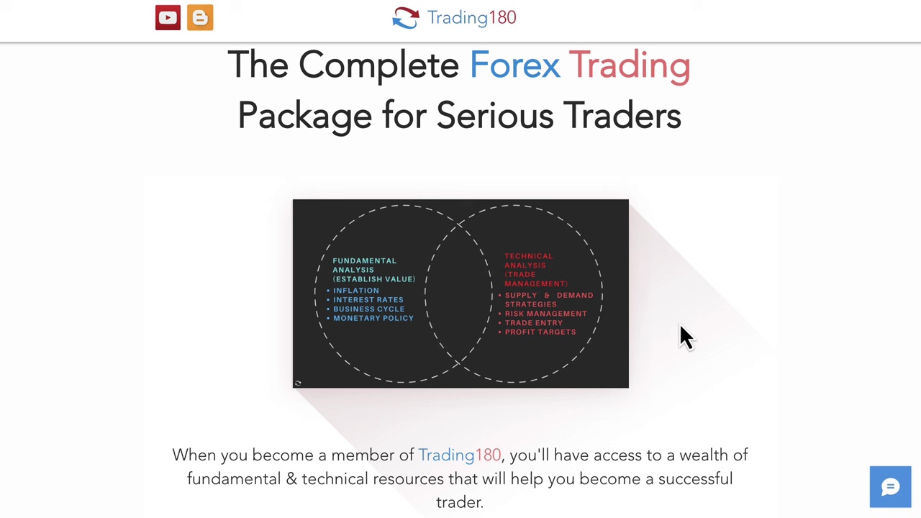
Step: Enlarge the fundamental and technical analysis diagram on the Trading180 page, view it and close it
left_click(488, 313)
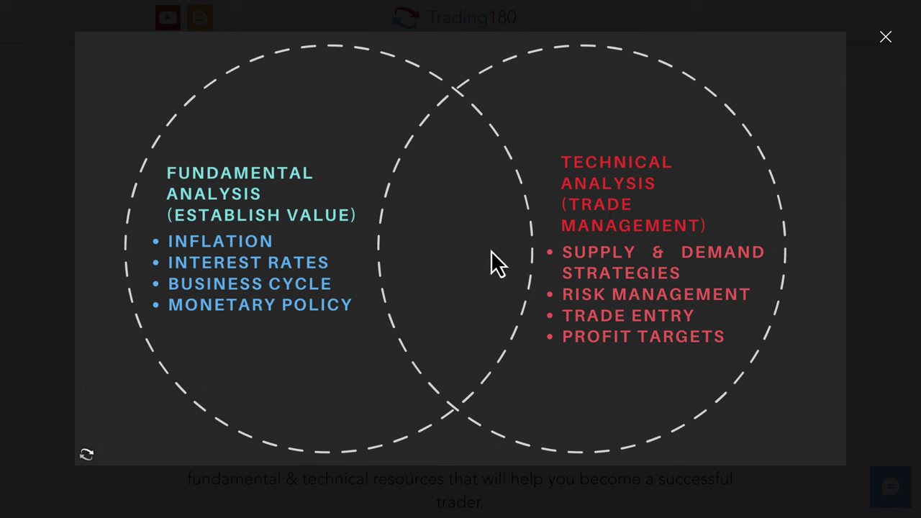
left_click(888, 40)
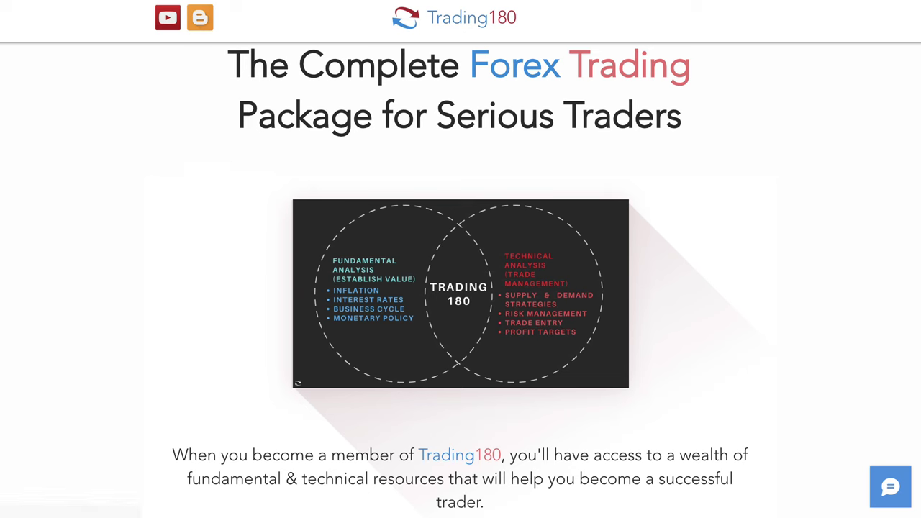
Step: Switch to Discord's discussion-room channel and review the messages on Fed rate cuts, US employment data and China's shadow bank bankruptcy
left_click(209, 7)
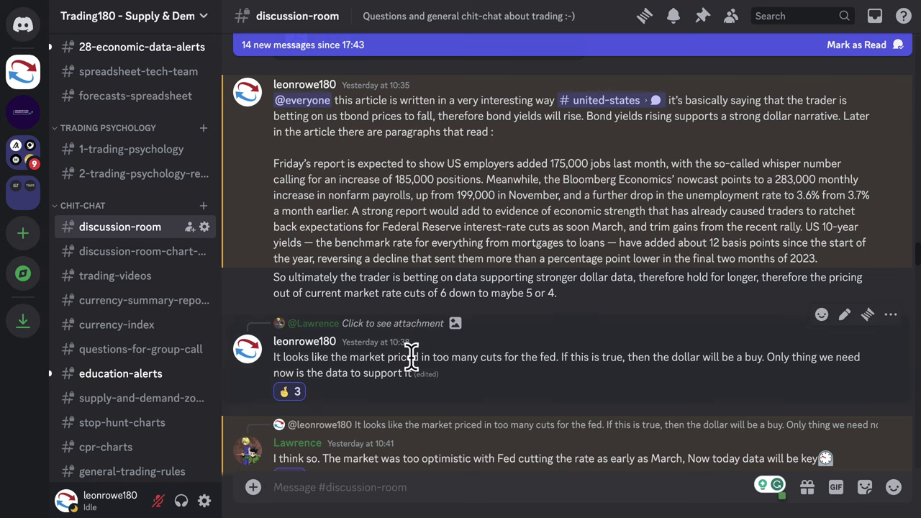
scroll(411, 354, "down", 3)
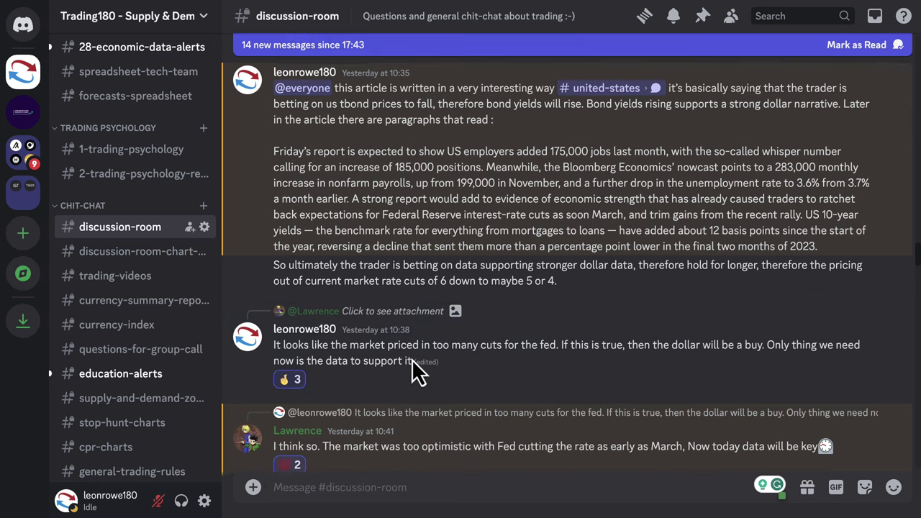
scroll(515, 317, "up", 2)
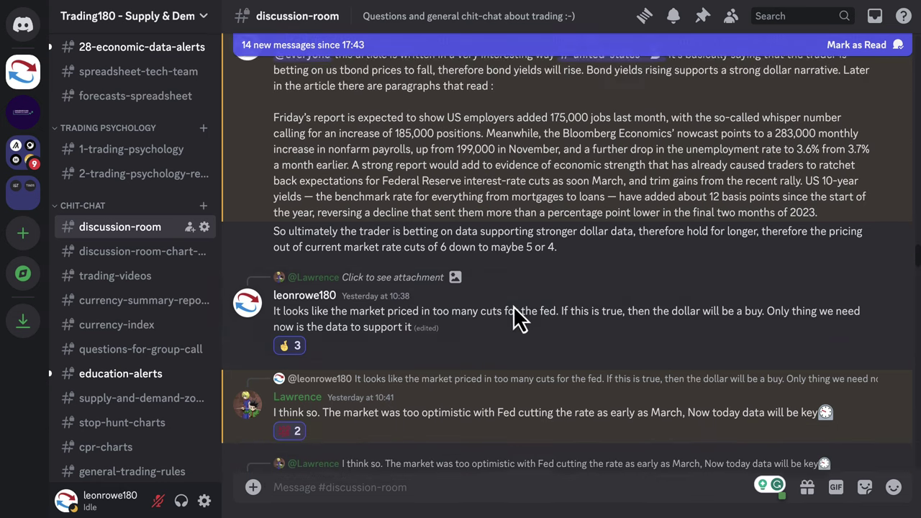
scroll(461, 292, "down", 10)
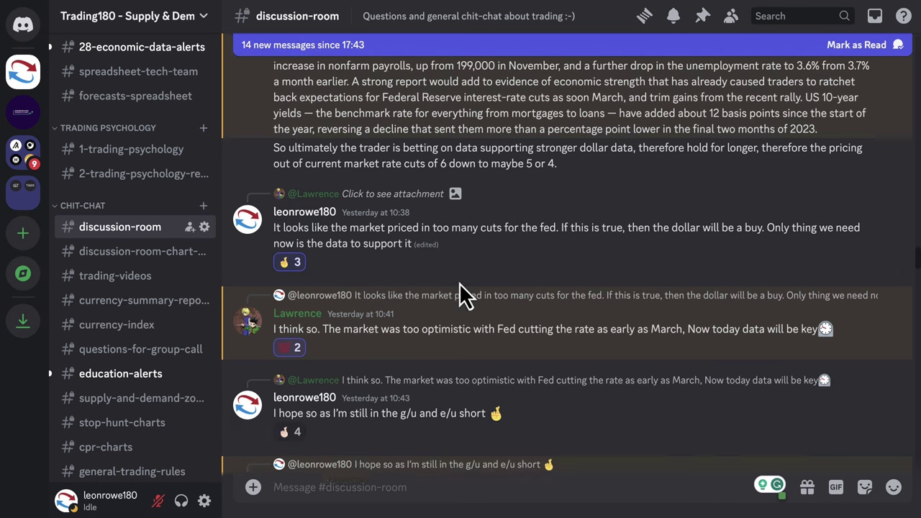
scroll(460, 291, "down", 15)
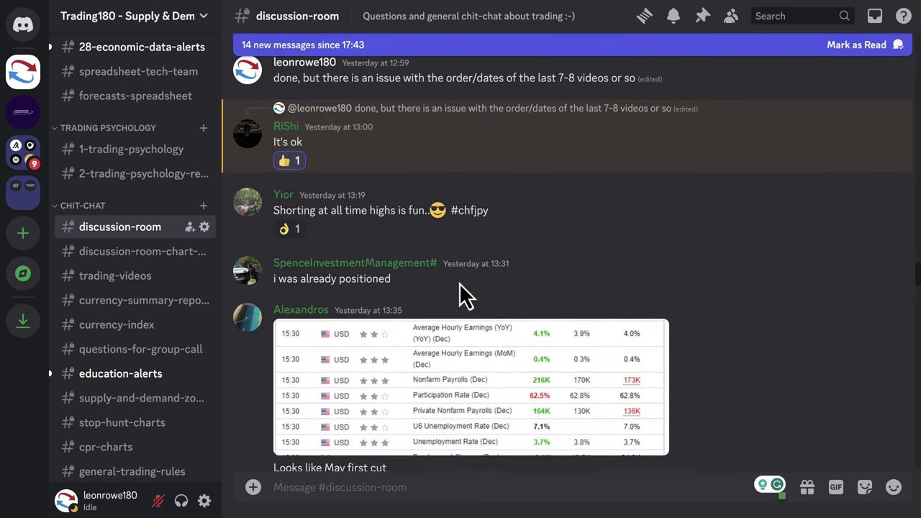
scroll(460, 291, "down", 15)
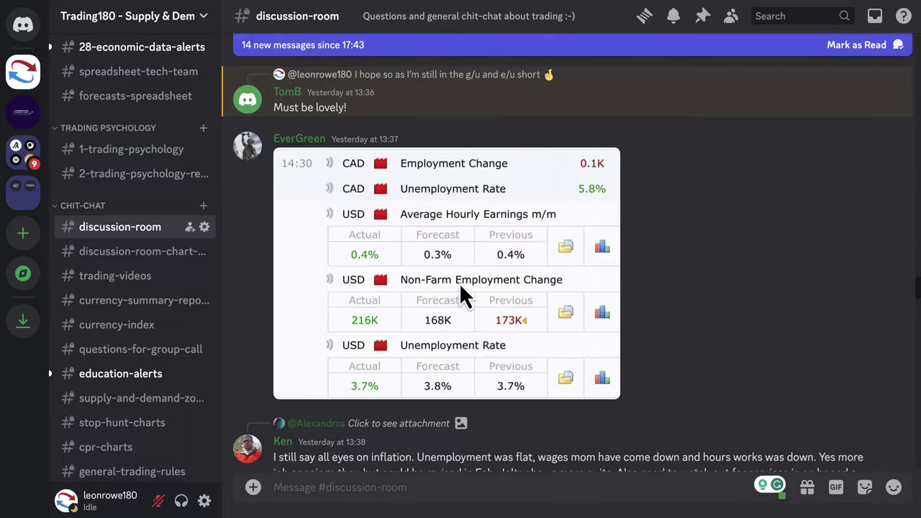
scroll(464, 293, "down", 15)
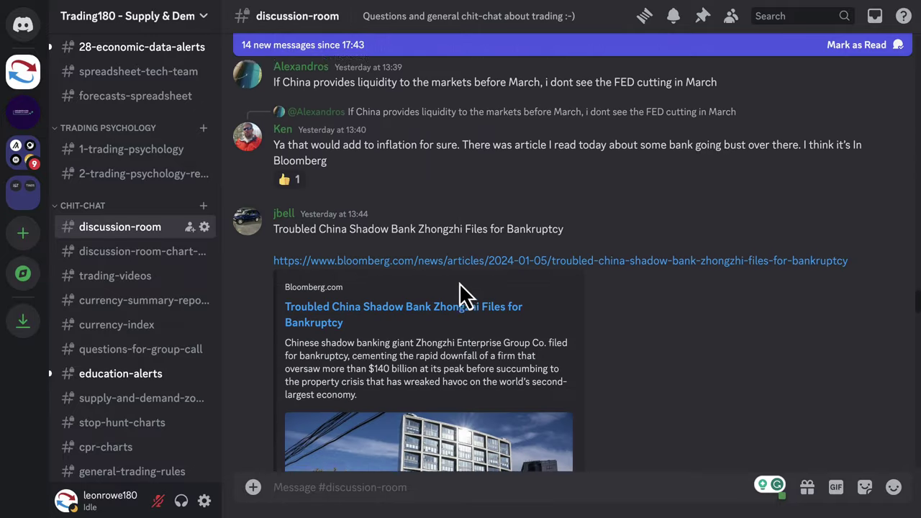
scroll(464, 294, "down", 5)
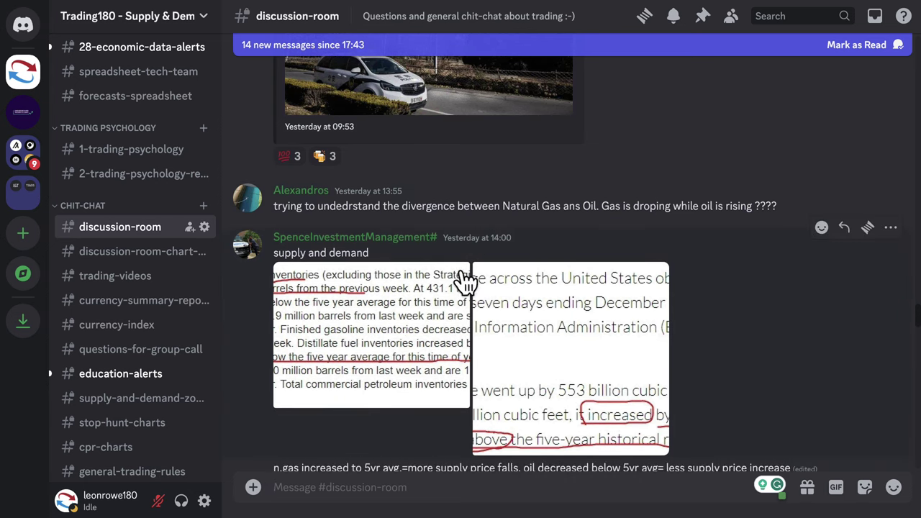
scroll(504, 266, "up", 3)
scroll(565, 257, "up", 15)
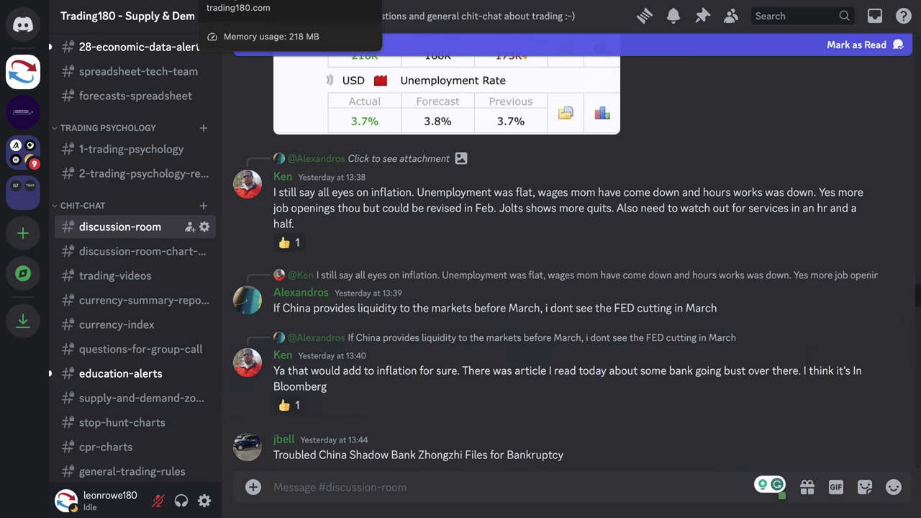
Step: Switch to Trading180's Trading Videos page and look over the most recent weekly analysis and group call recordings
left_click(237, 2)
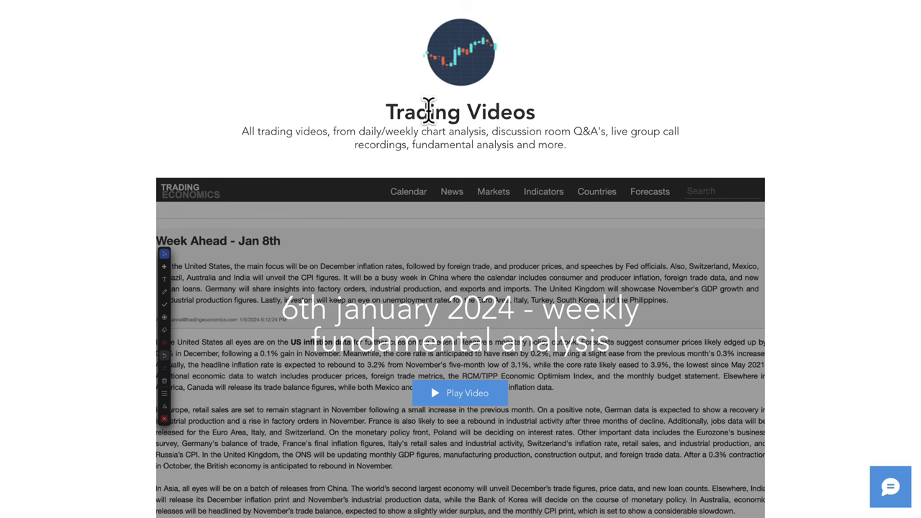
scroll(106, 200, "down", 5)
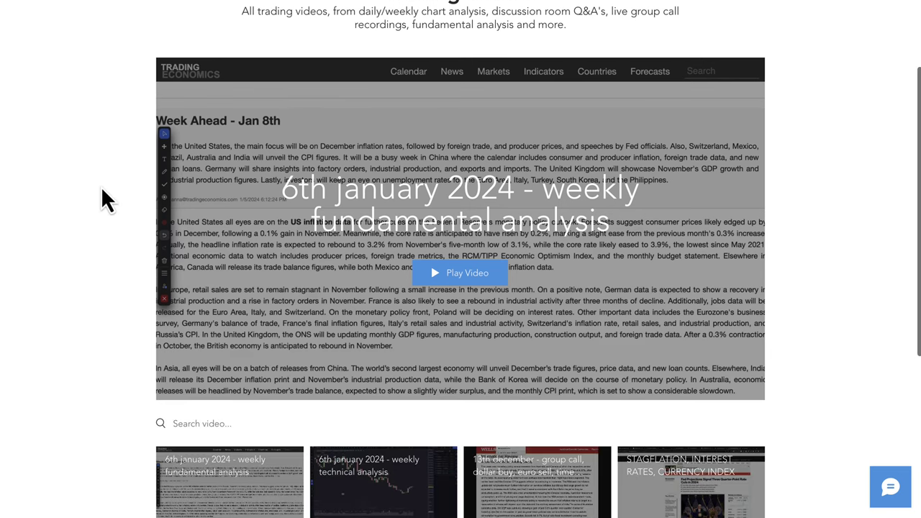
scroll(372, 230, "up", 2)
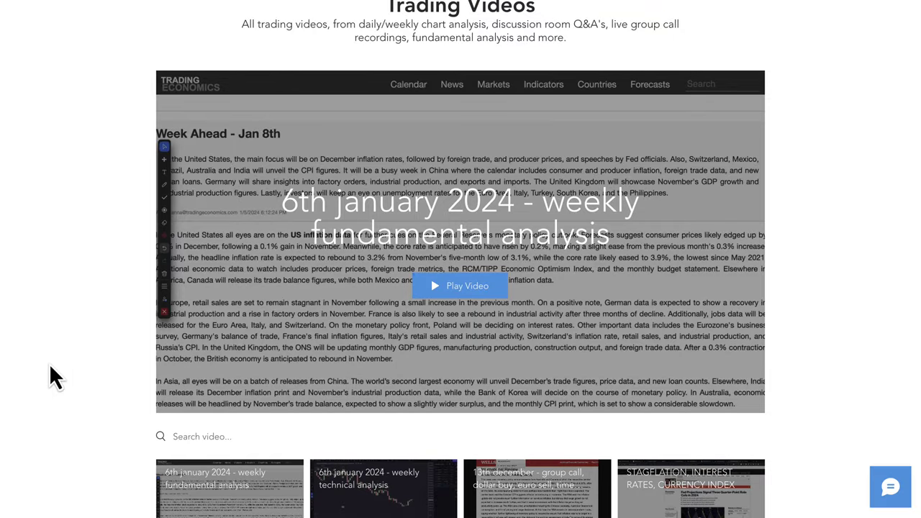
scroll(49, 363, "down", 4)
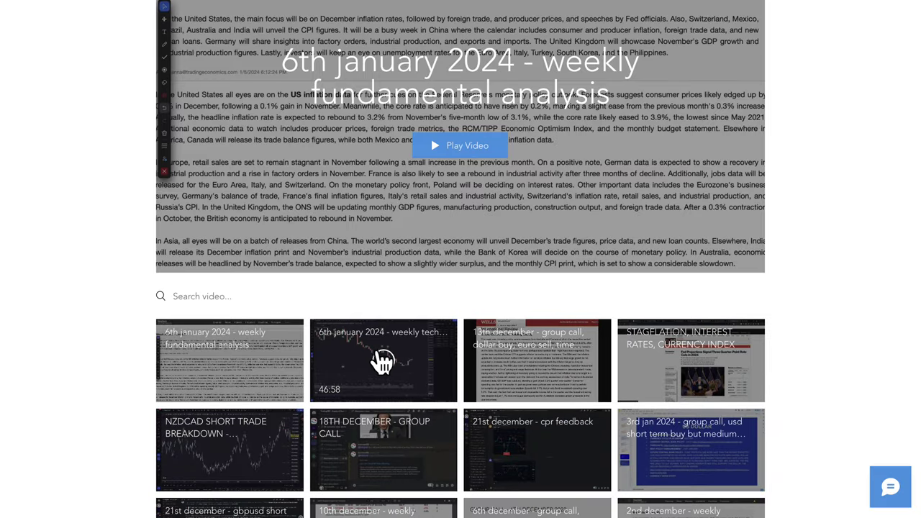
scroll(460, 385, "down", 2)
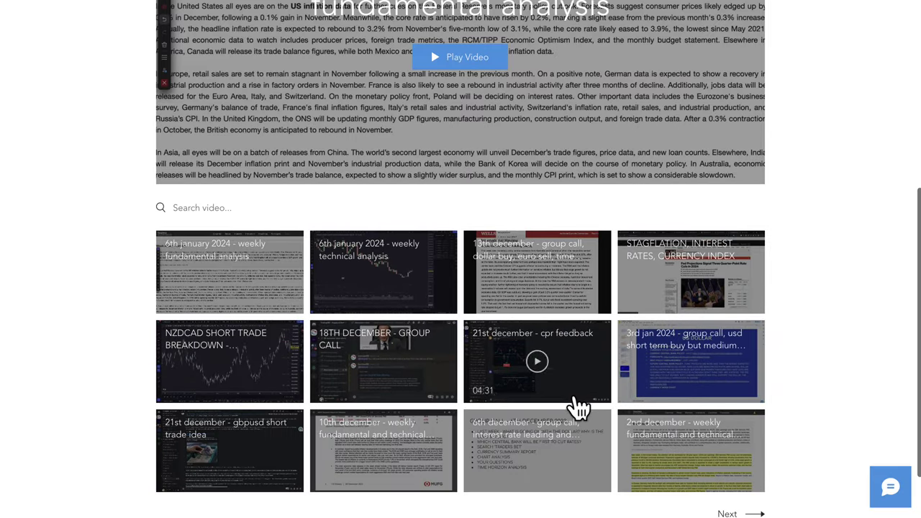
scroll(735, 498, "down", 1)
Step: Browse the Trading Videos archive page by page back to the July group calls and weekly analyses
left_click(730, 499)
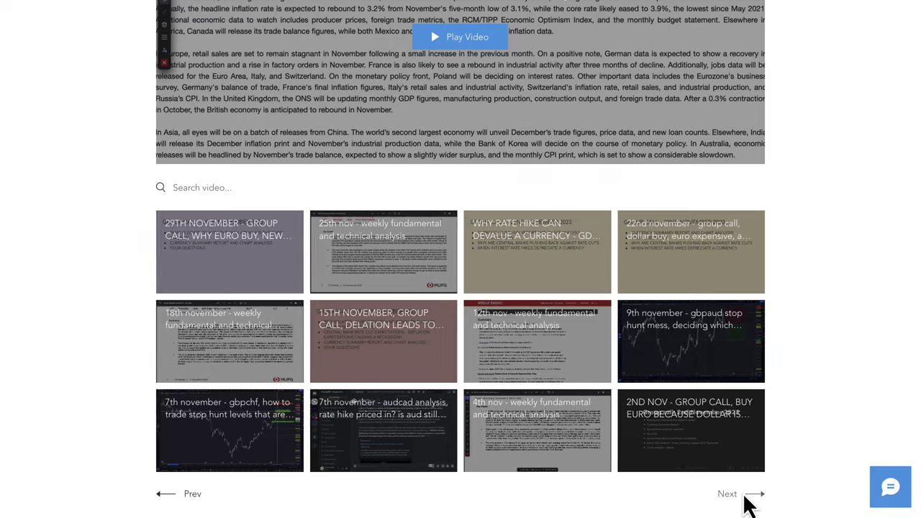
left_click(745, 496)
left_click(745, 497)
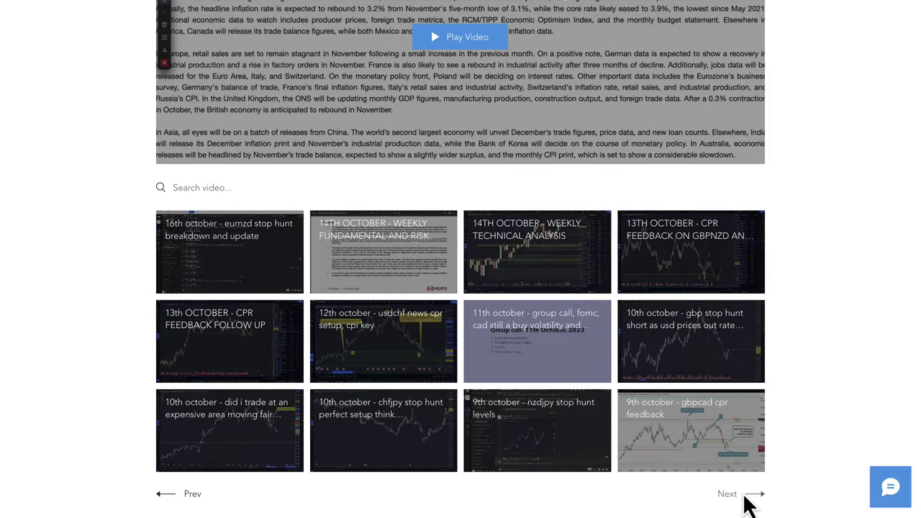
left_click(744, 496)
left_click(744, 497)
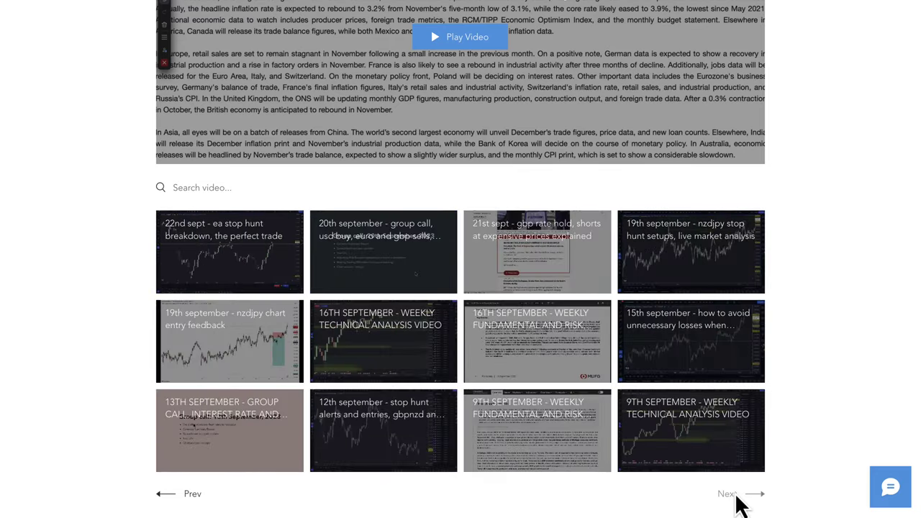
left_click(731, 496)
left_click(731, 496)
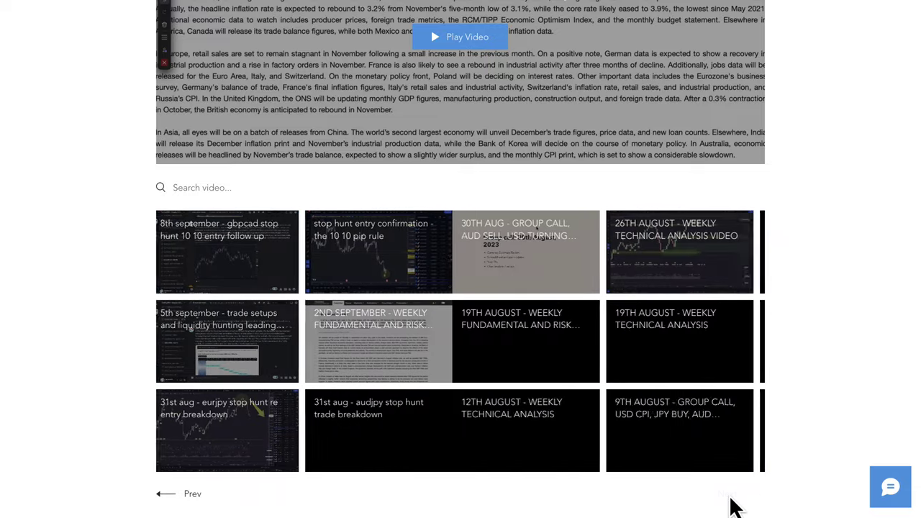
left_click(731, 496)
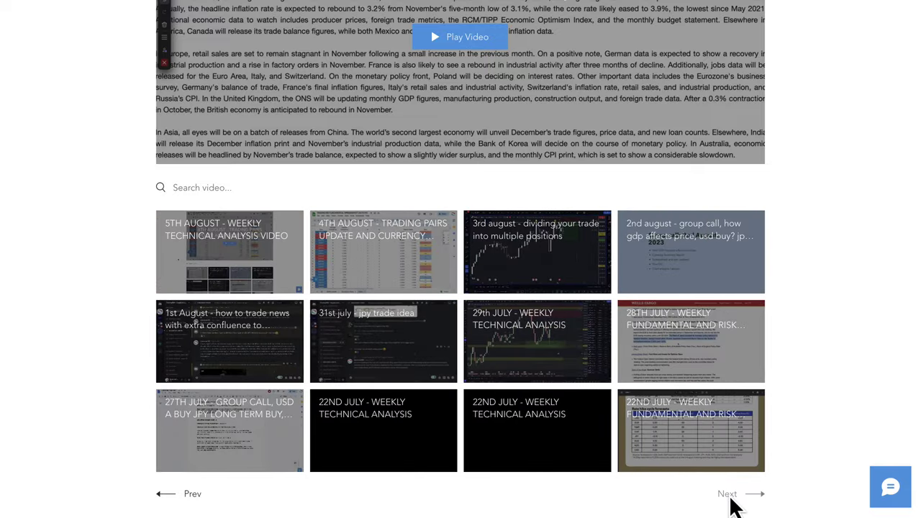
left_click(731, 497)
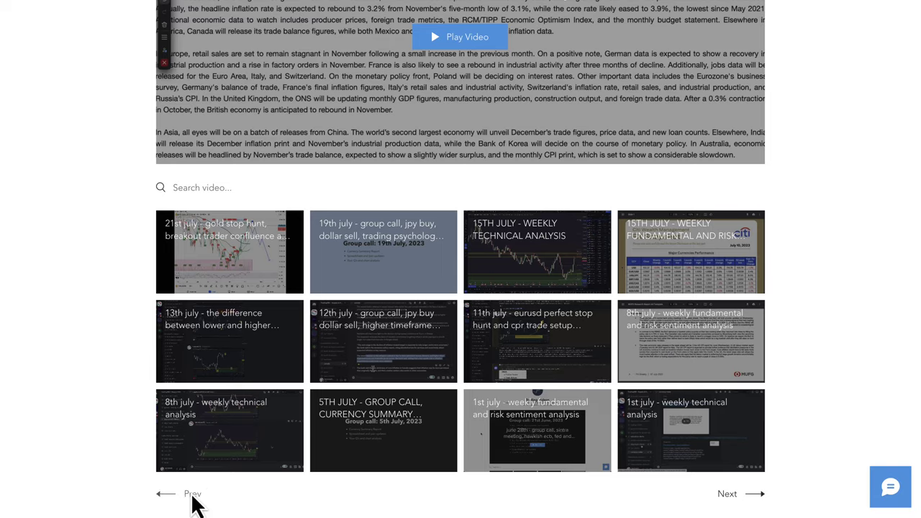
Step: Page the video archive forward in time to the January 2024 recordings and go back to the page heading
left_click(193, 495)
left_click(193, 495)
left_click(193, 495)
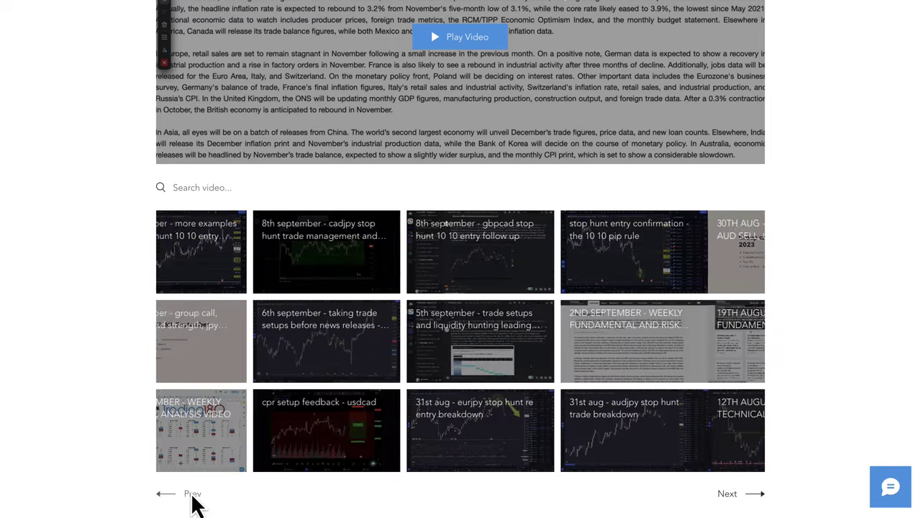
left_click(193, 495)
left_click(193, 495)
left_click(193, 495)
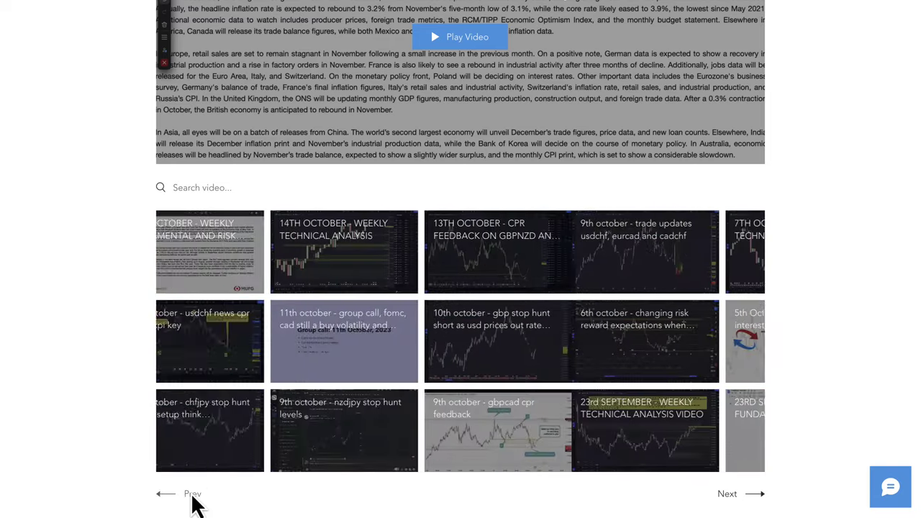
left_click(193, 495)
left_click(193, 495)
left_click(193, 495)
left_click(192, 495)
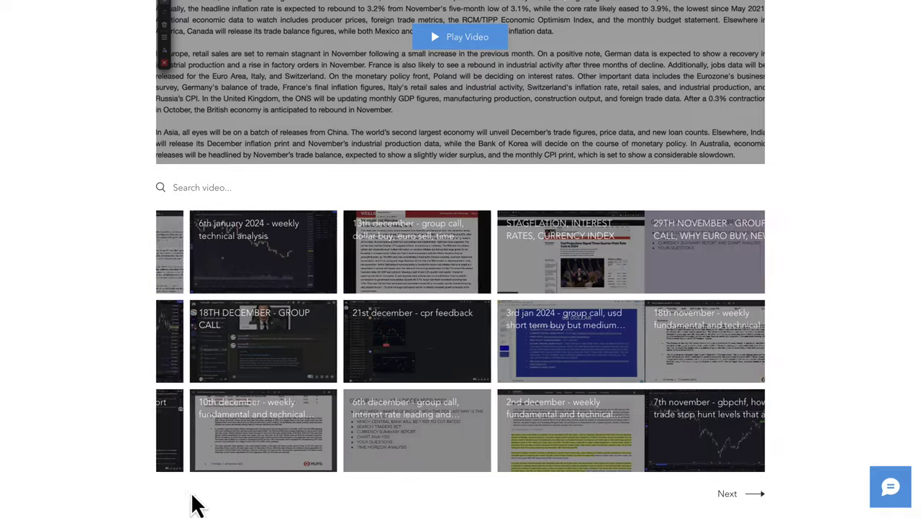
scroll(57, 298, "up", 5)
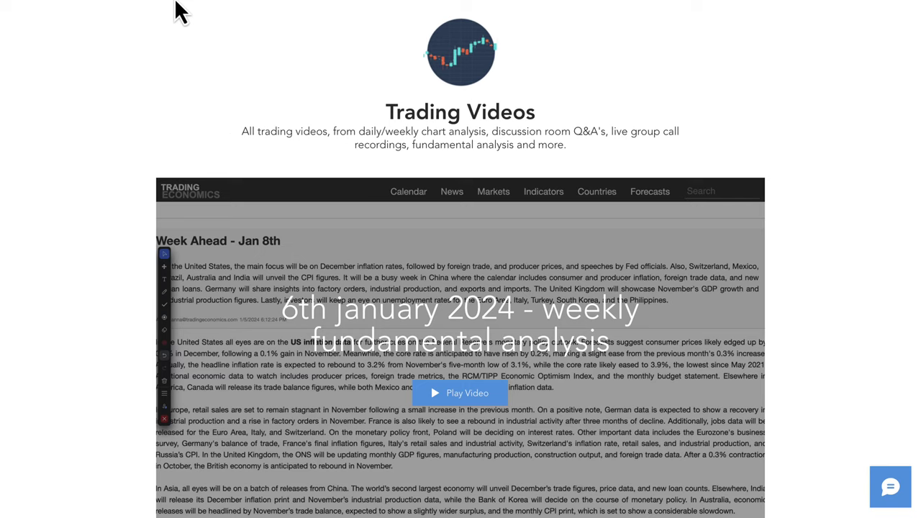
Step: Leave the Trading Videos page, pass through Discord and the Trading180 package page, and switch to the GBPUSD daily chart in TradingView
left_click(251, 2)
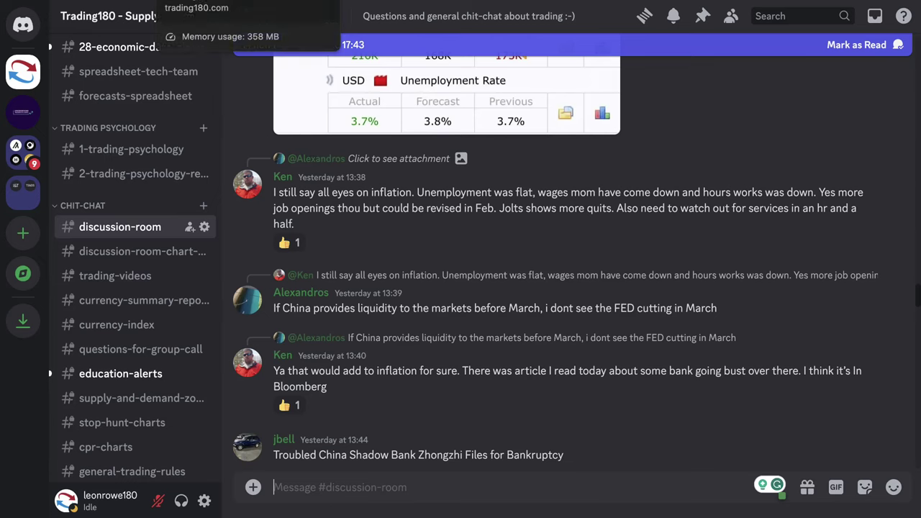
left_click(187, 7)
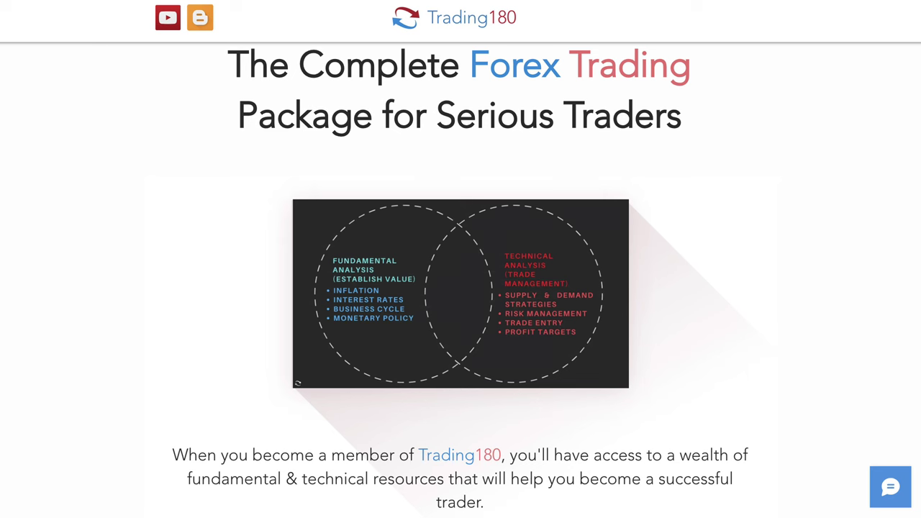
left_click(102, 8)
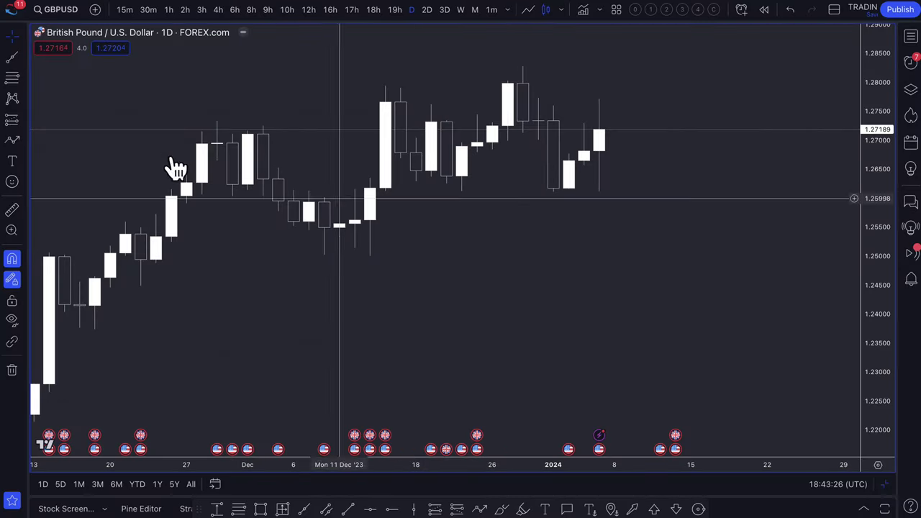
Step: Draw a dashed path along GBPUSD's swings through the 13 December low, 14 December high, 21 December low, 28 December high and 2 January low
left_click(11, 77)
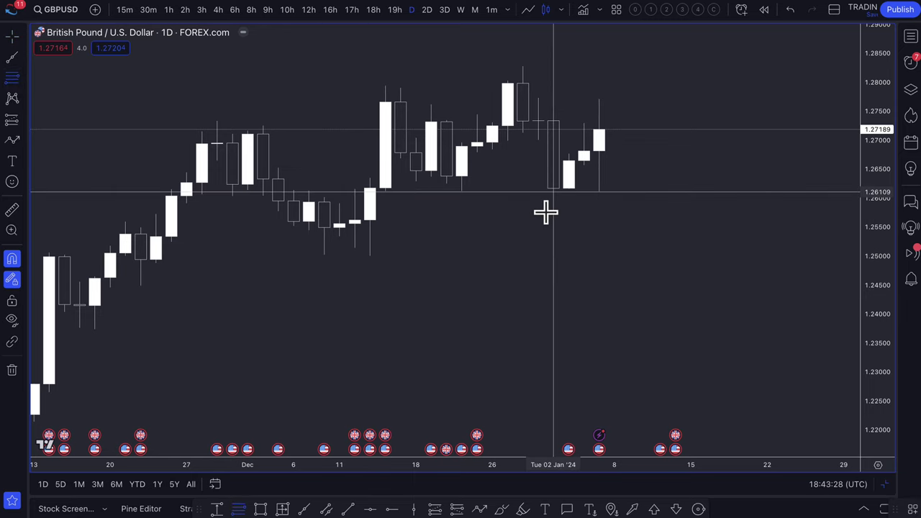
scroll(468, 253, "down", 5)
scroll(468, 252, "up", 6)
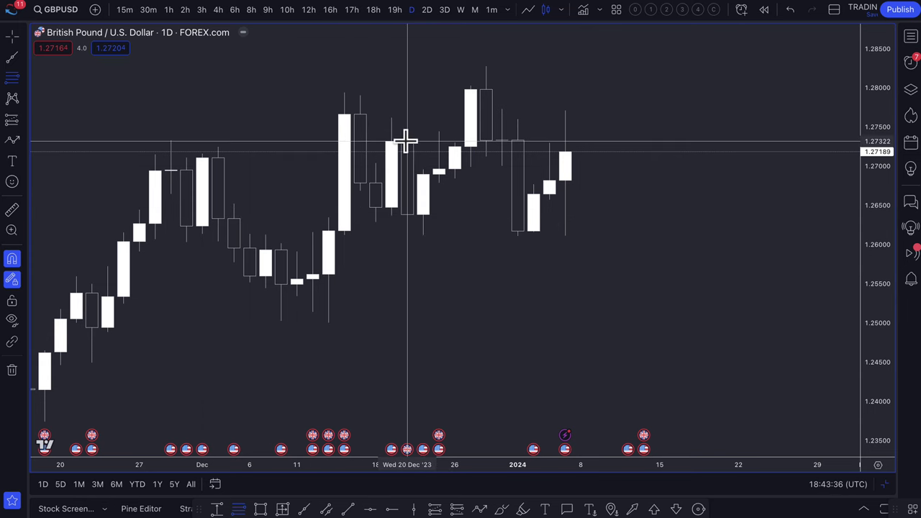
left_click(12, 142)
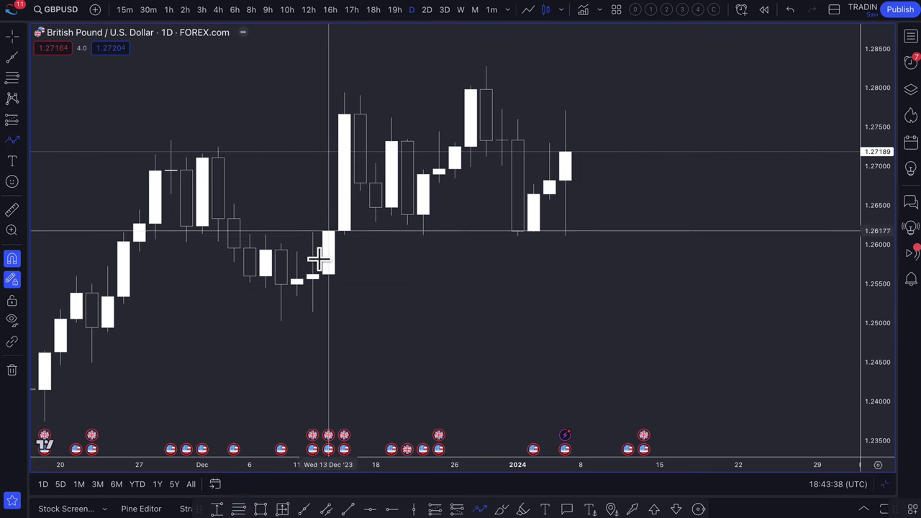
left_click(328, 323)
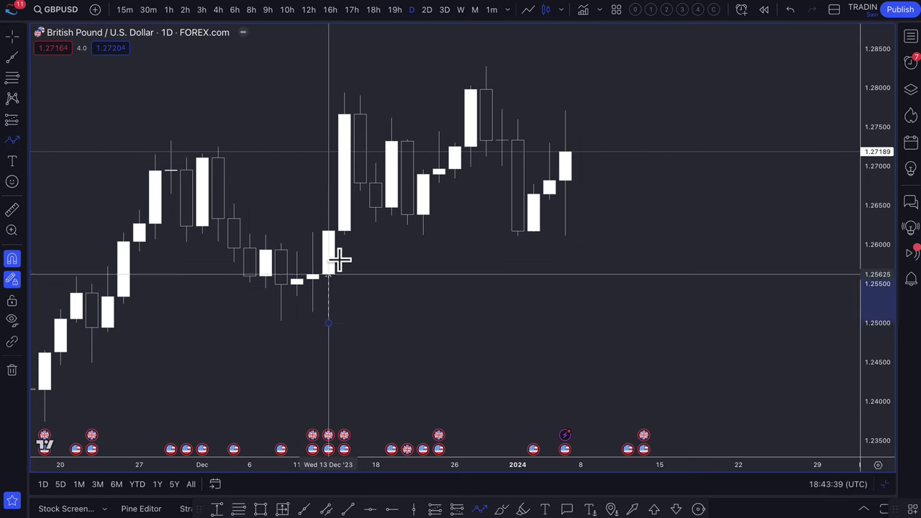
left_click(346, 92)
left_click(422, 236)
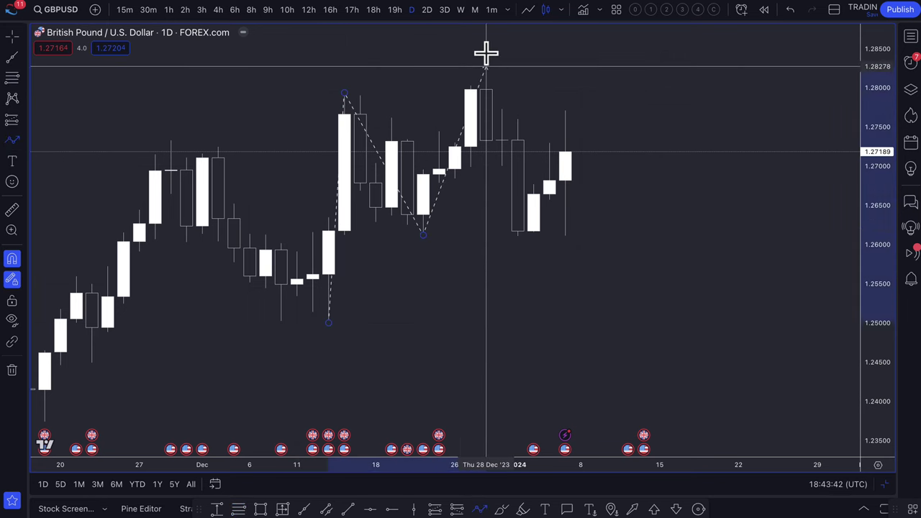
left_click(485, 66)
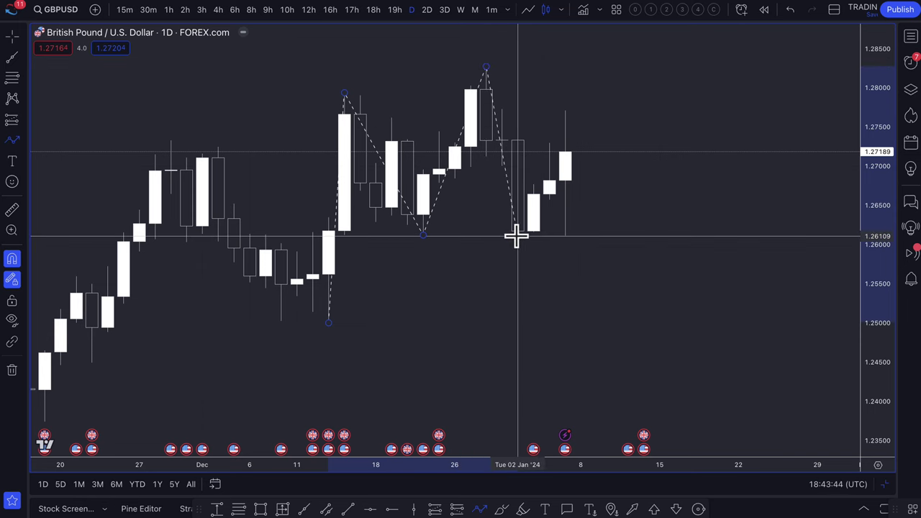
left_click(516, 236)
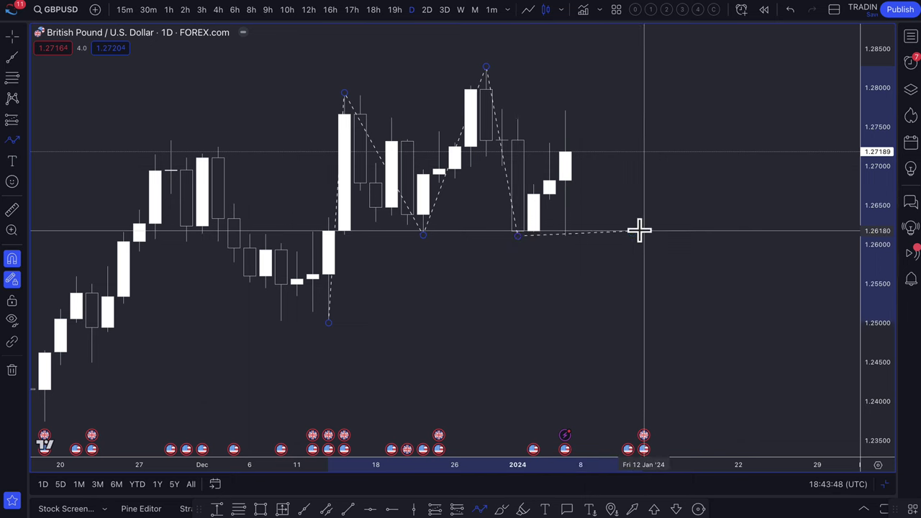
key("Escape")
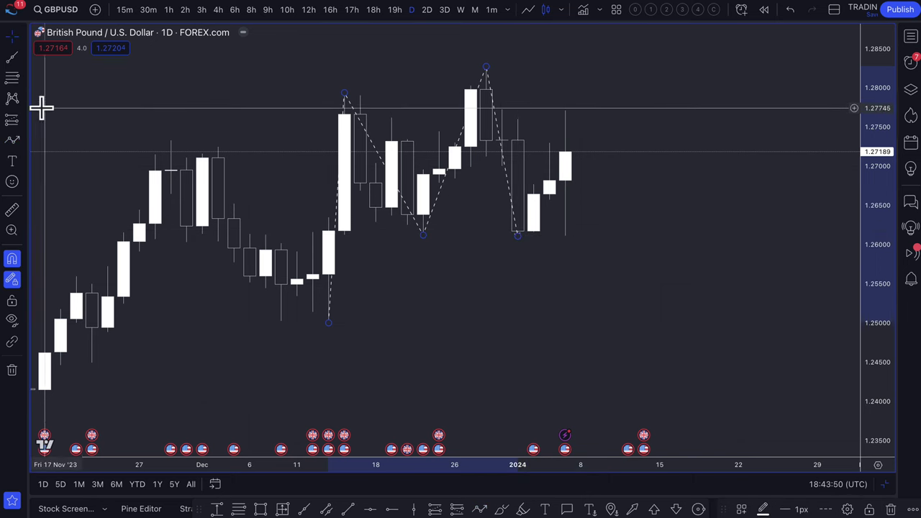
Step: Draw a Fib Retracement zone from 1.27322 to 1.26123 at the 20 and 21 December candles and apply the 2. DEMAND template
left_click(13, 77)
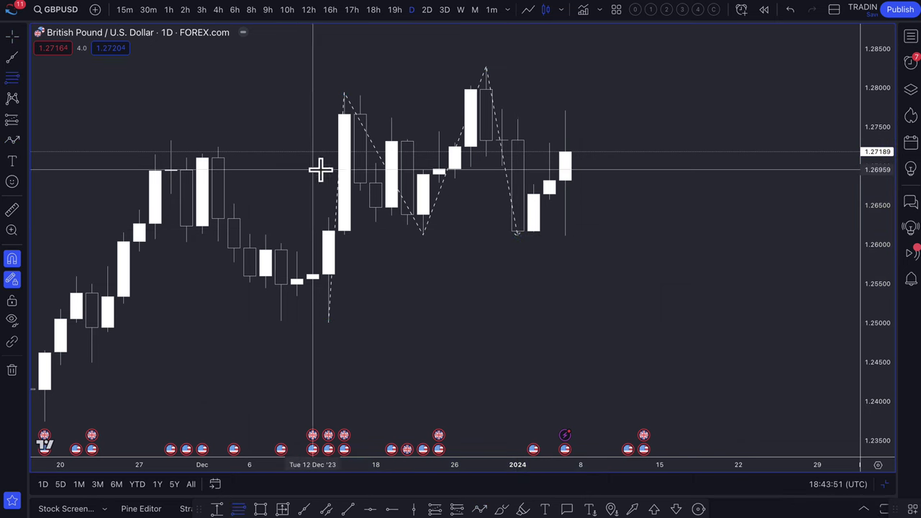
left_click(407, 142)
left_click(421, 230)
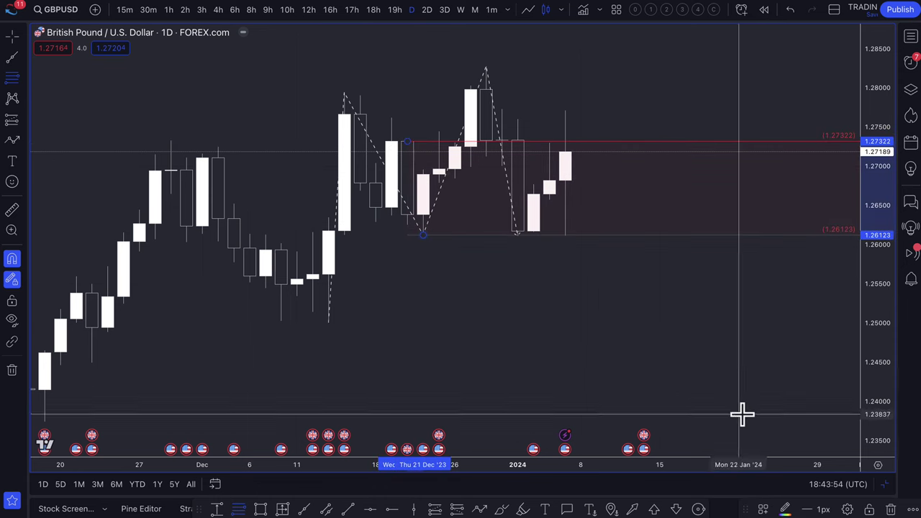
left_click(769, 509)
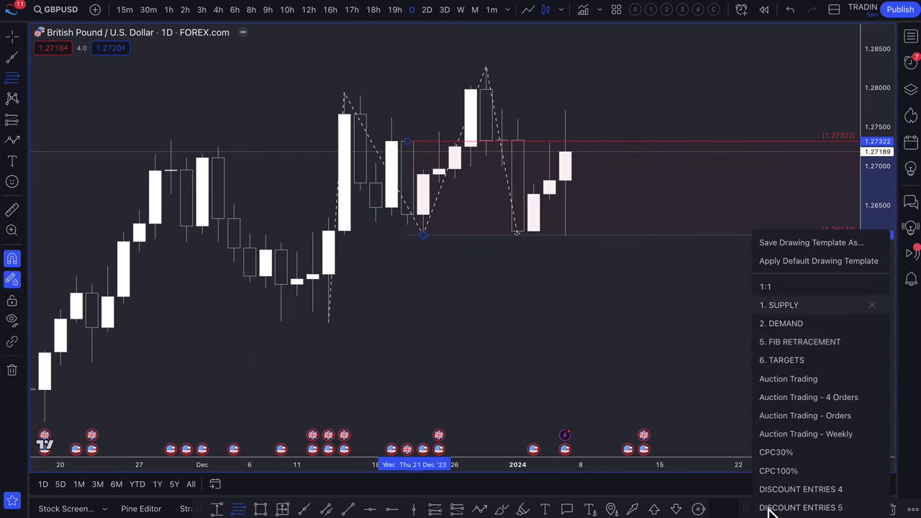
left_click(794, 324)
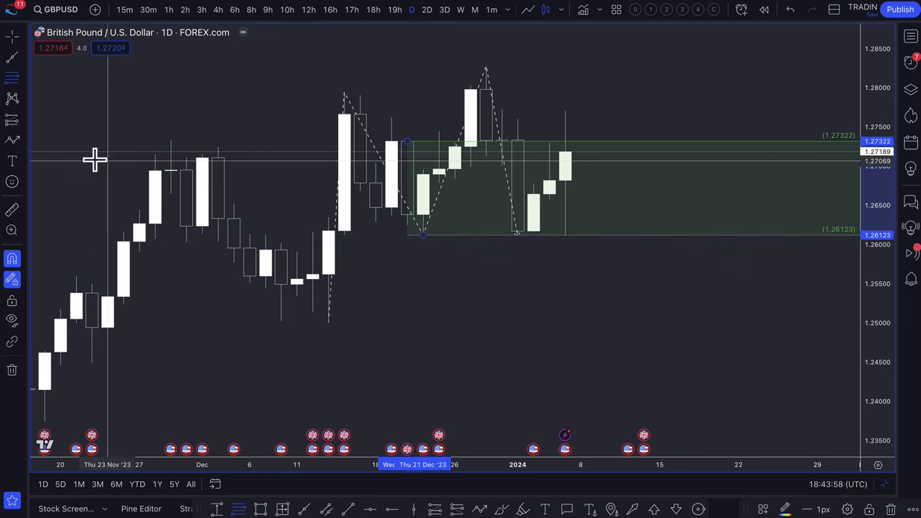
Step: Draw a second Fib Retracement demand zone from 1.25625 and set its lower edge to 1.25004 at the 13 December low
left_click(18, 81)
left_click(326, 273)
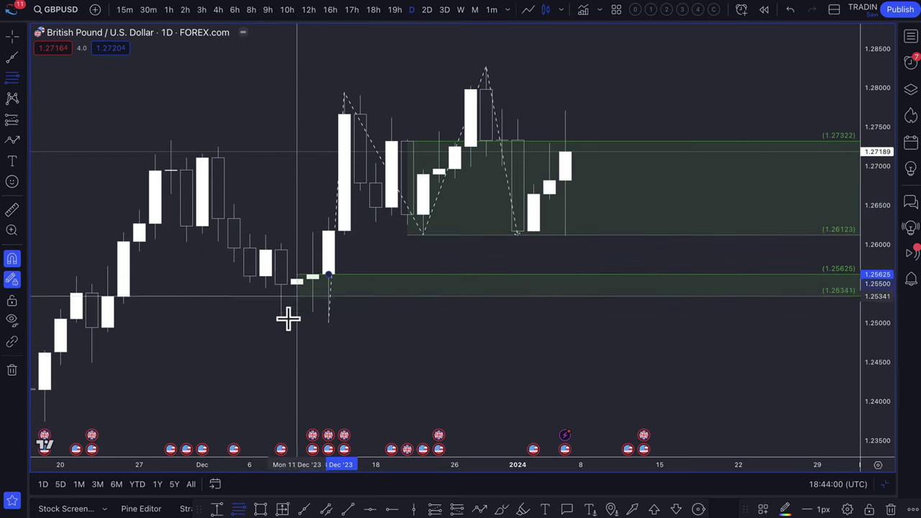
left_click(279, 323)
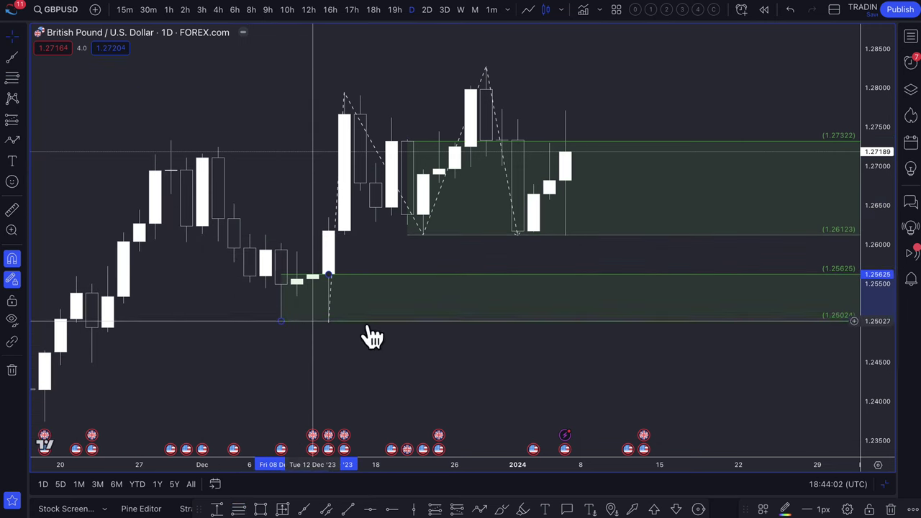
right_click(327, 325)
left_click_drag(279, 321, 332, 335)
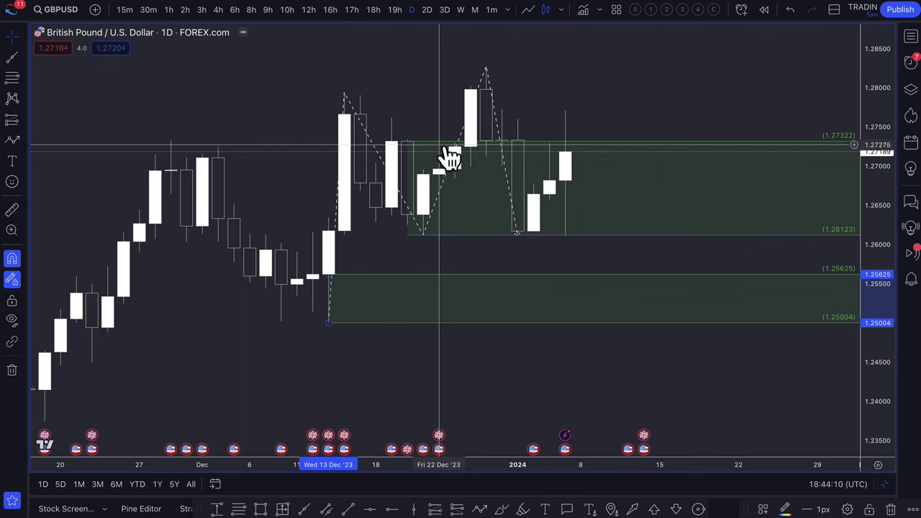
Step: Move the upper demand zone's top anchor to 1.26788 at the 18 December candle
left_click(408, 143)
left_click_drag(407, 143, 379, 194)
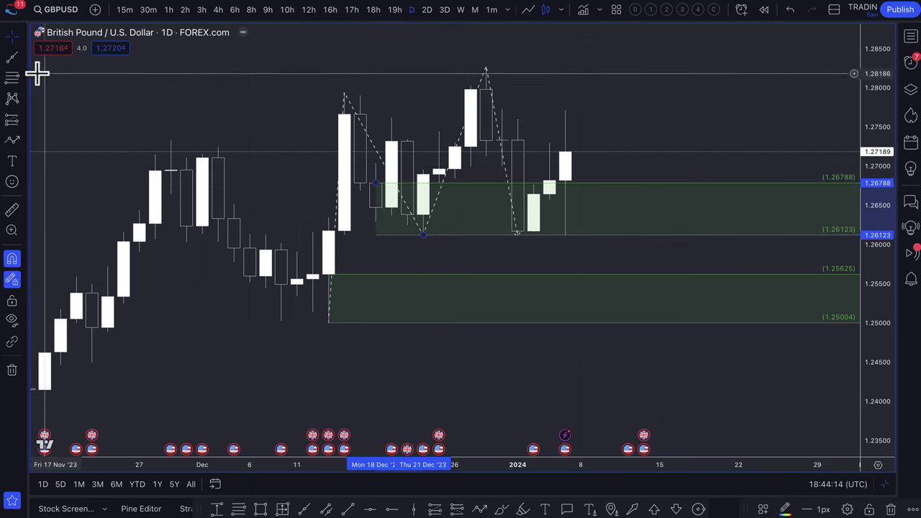
Step: Draw a Fib Retracement zone from 1.27252 to 1.28278 at the 27 and 28 December candles and apply the 1. SUPPLY template
left_click(319, 68)
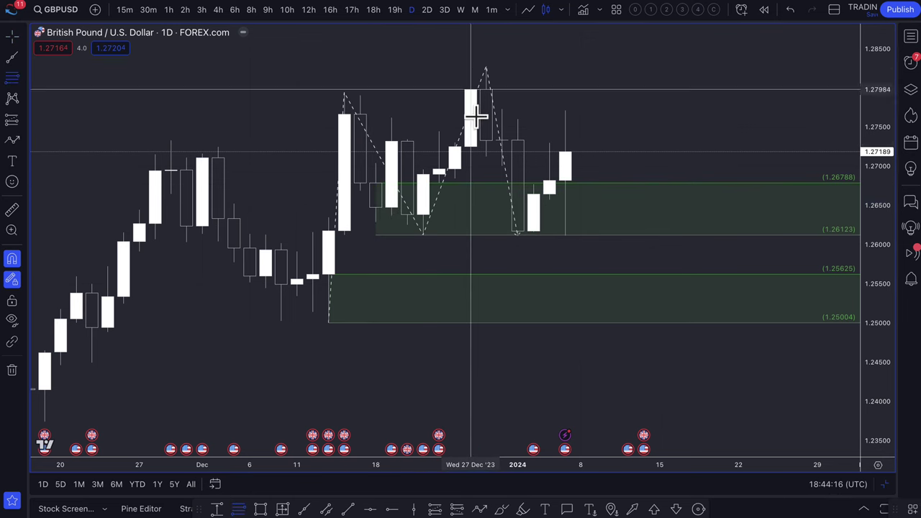
left_click(469, 145)
left_click(487, 66)
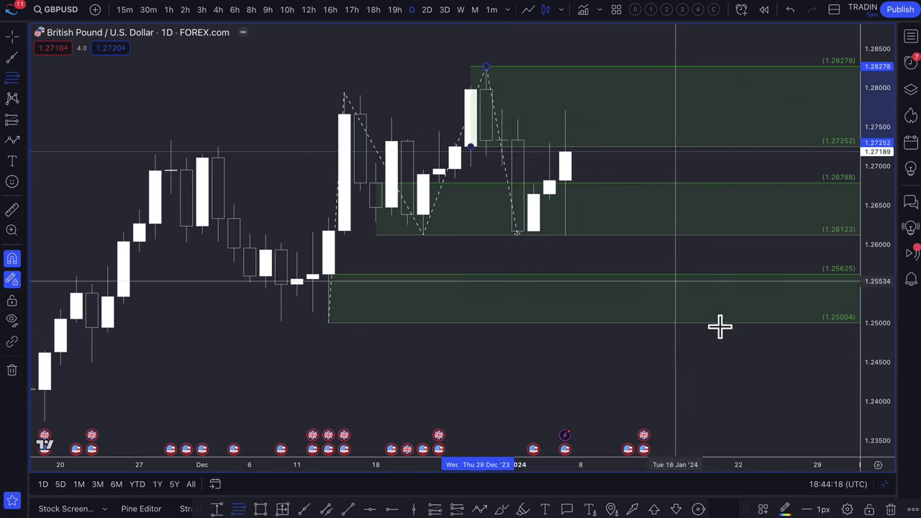
left_click(762, 510)
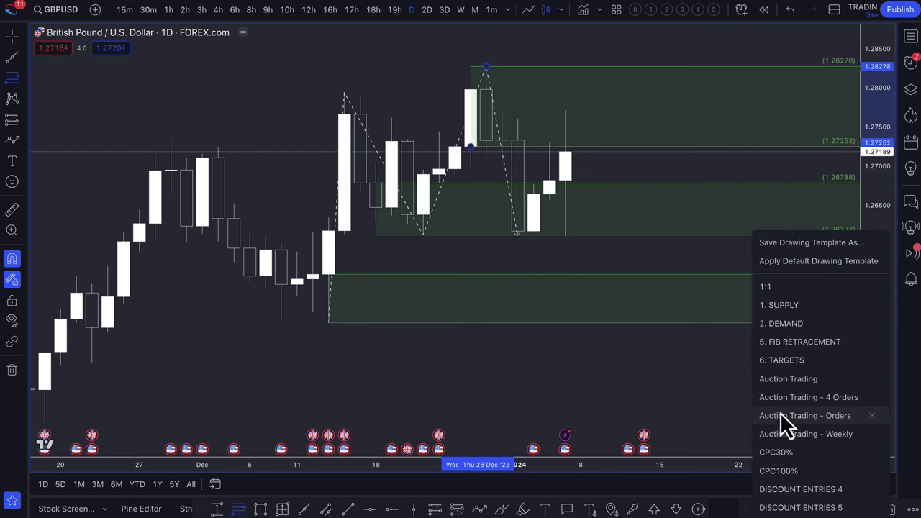
left_click(782, 303)
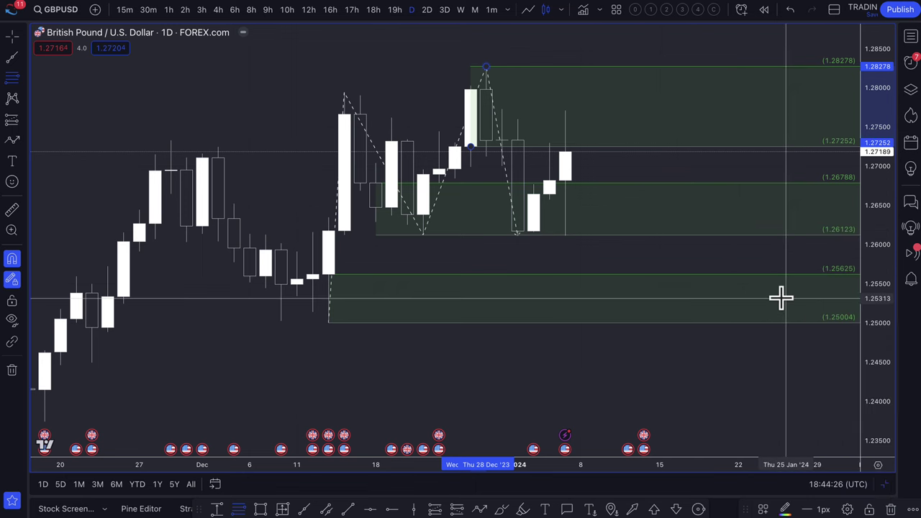
Step: Check the 12 January GDP MoM event and review the marked zones on the GBPUSD chart
mouse_move(644, 439)
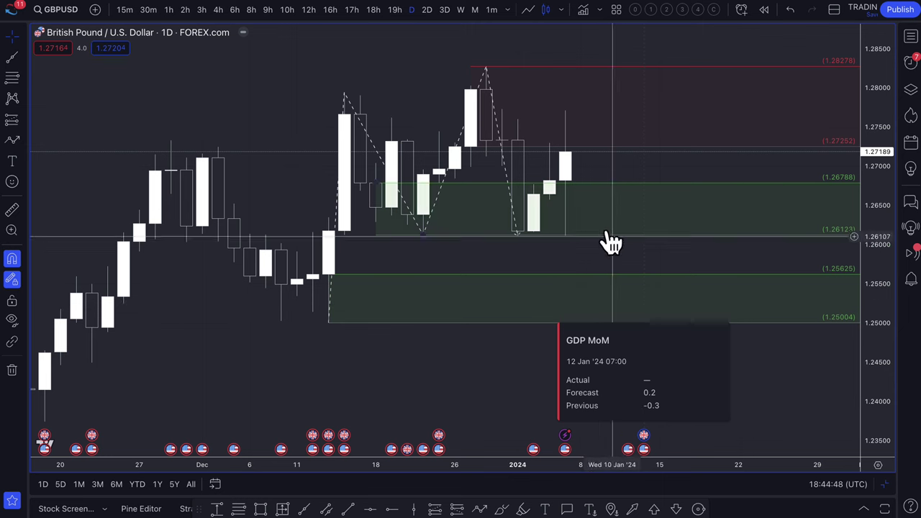
scroll(570, 226, "down", 1)
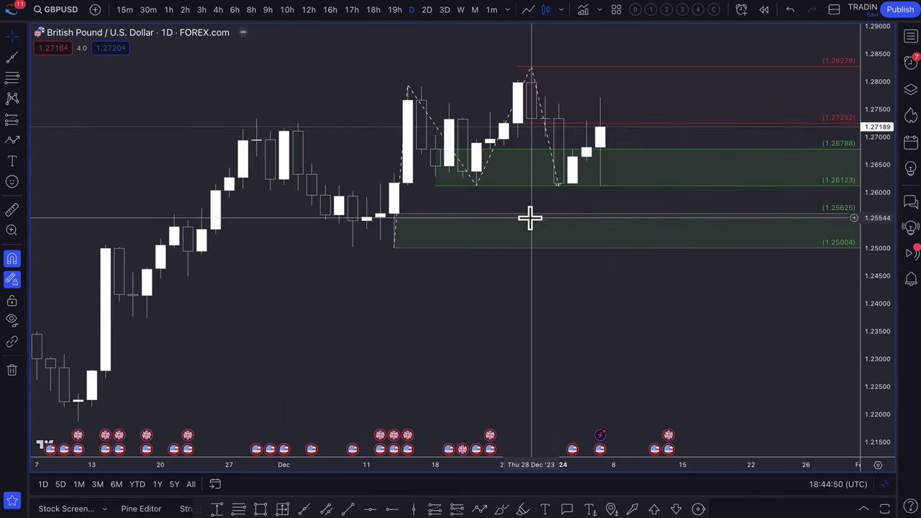
scroll(528, 218, "up", 2)
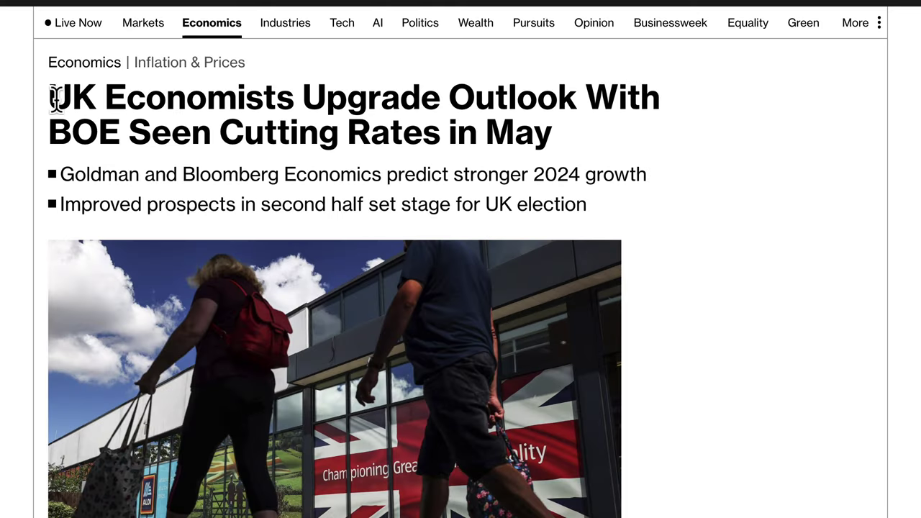
Step: Highlight the headline and both summary points of the Bloomberg article about UK economists upgrading their outlook and expected BOE rate cuts
left_click_drag(50, 97, 194, 137)
left_click_drag(257, 138, 542, 135)
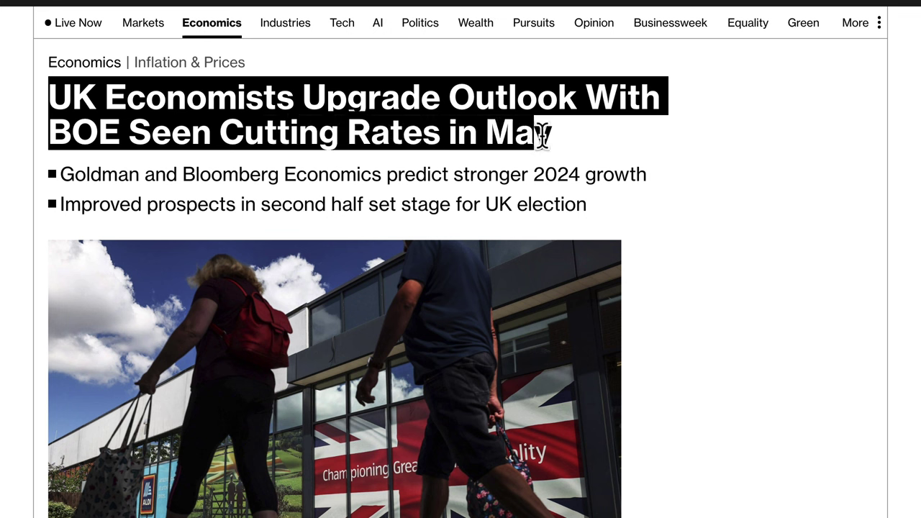
left_click_drag(108, 175, 377, 179)
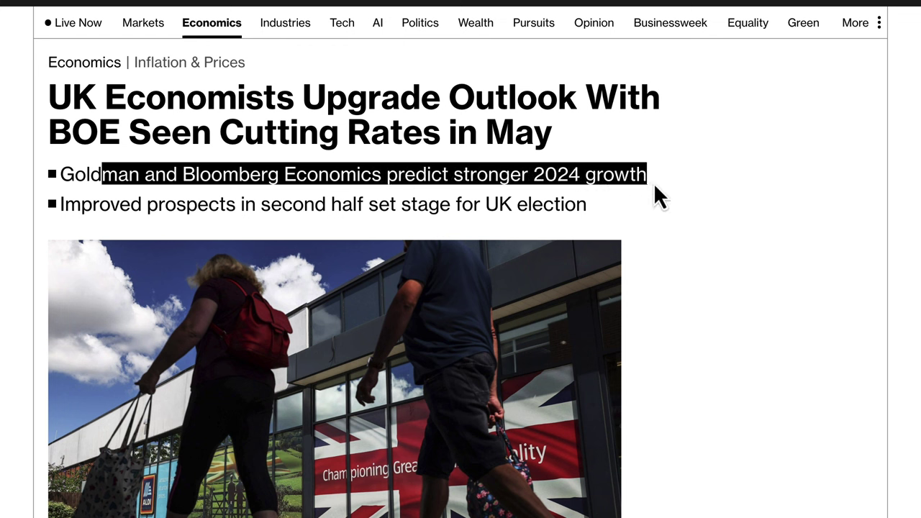
left_click_drag(65, 204, 283, 202)
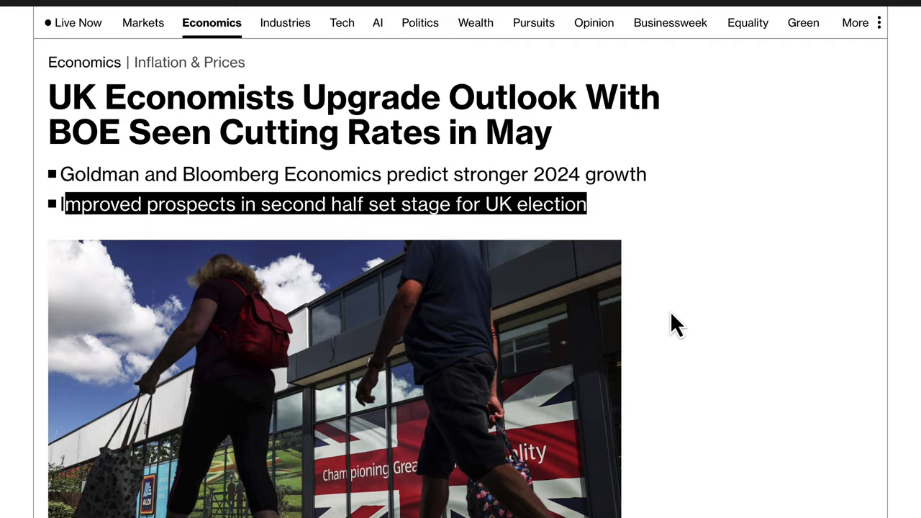
scroll(670, 311, "down", 3)
scroll(688, 357, "up", 4)
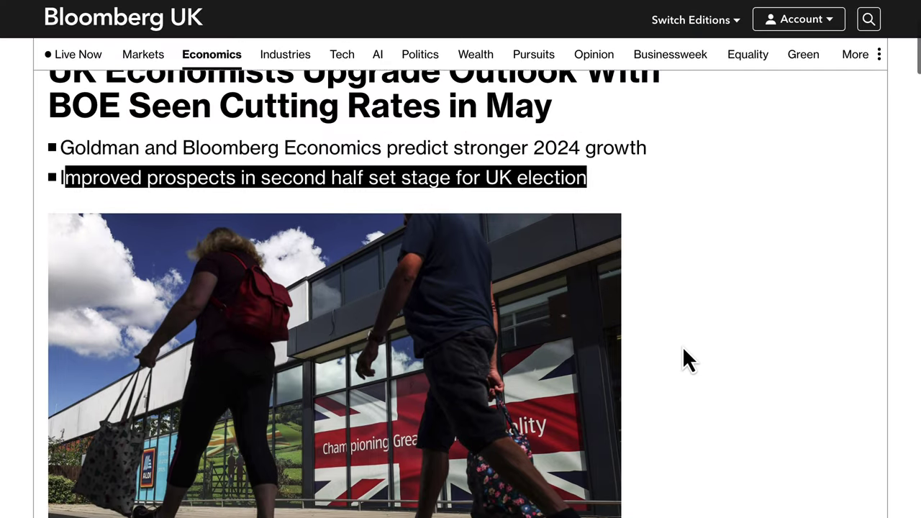
scroll(684, 358, "up", 2)
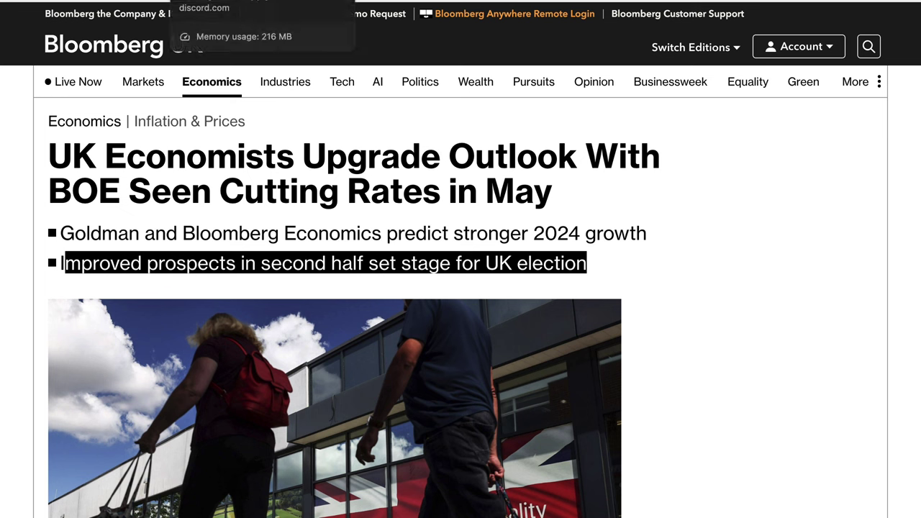
Step: Switch back to the GBPUSD chart and draw a dashed path from about 1.2815 on 8 January down to about 1.265 on 11 January
left_click(93, 0)
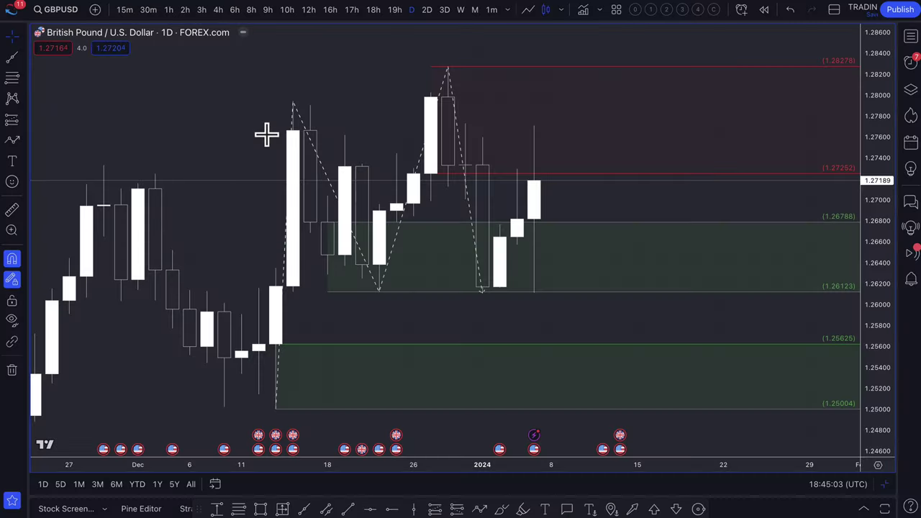
scroll(540, 215, "down", 3)
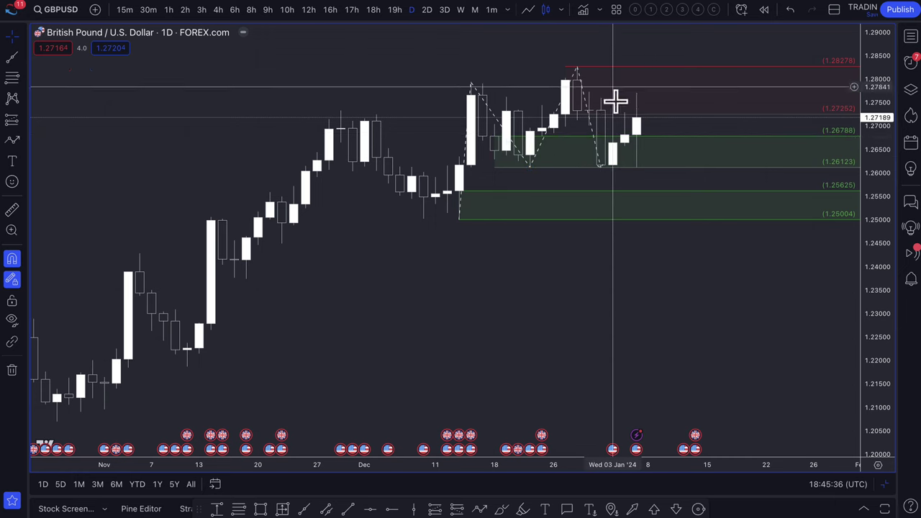
scroll(723, 204, "down", 1)
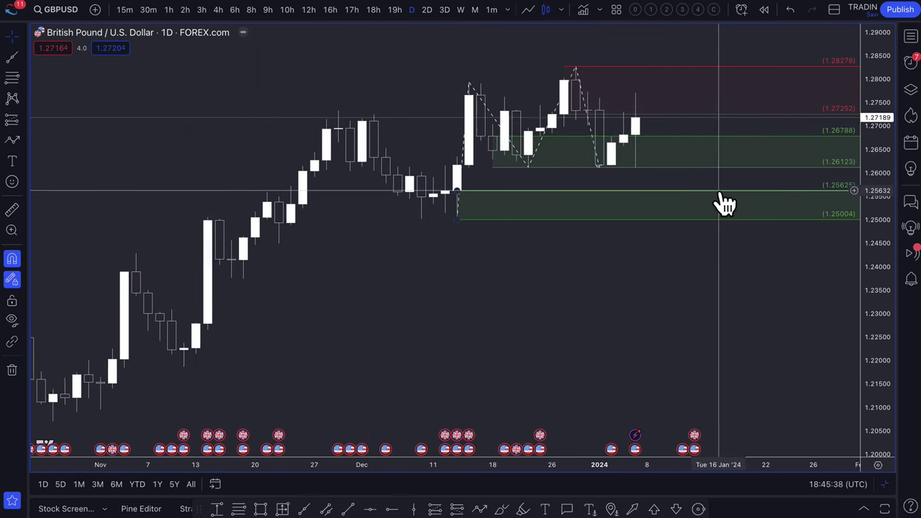
scroll(723, 204, "up", 2)
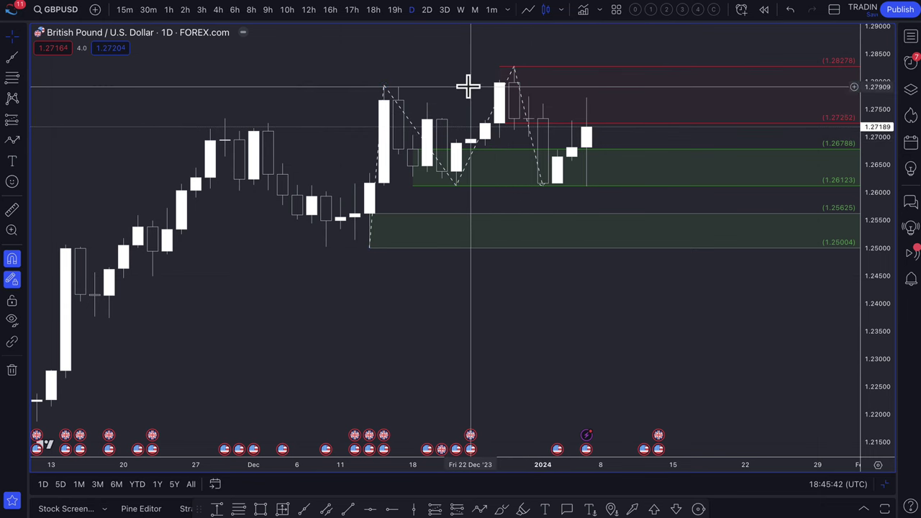
left_click(12, 141)
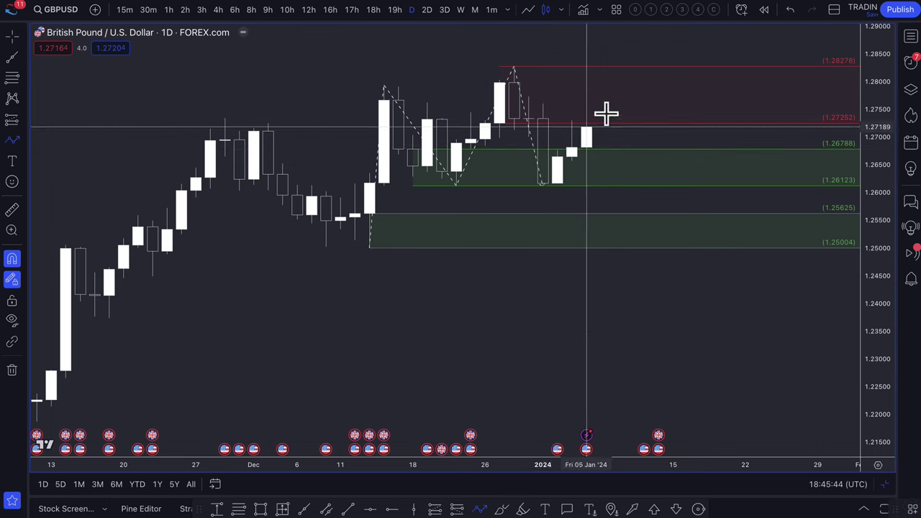
left_click(600, 72)
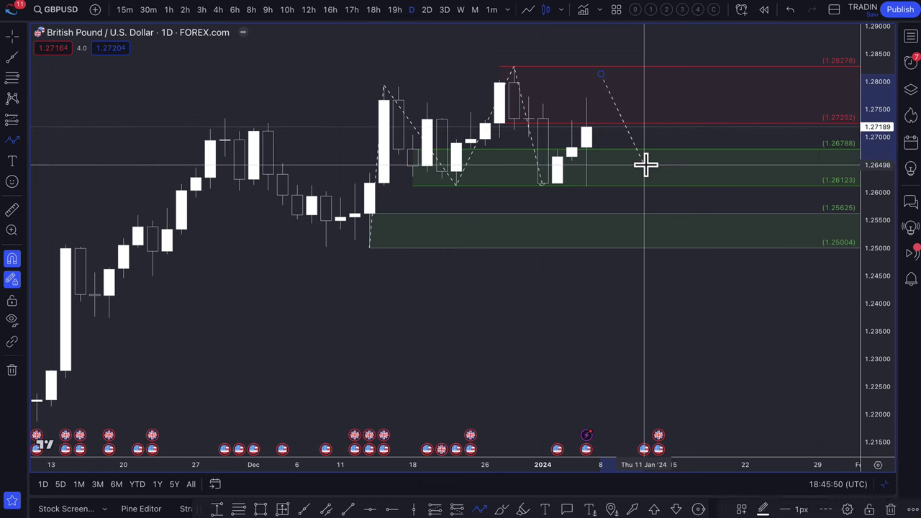
left_click(644, 165)
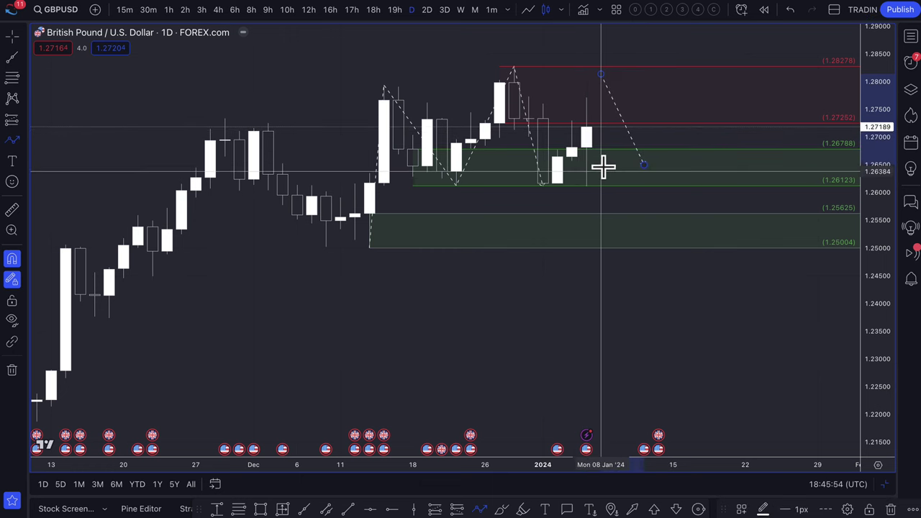
Step: Draw dashed paths from the 5 January close via about 1.262 to 1.268, and from about 1.265 via 1.251 to 1.268 on 17 January
left_click(590, 131)
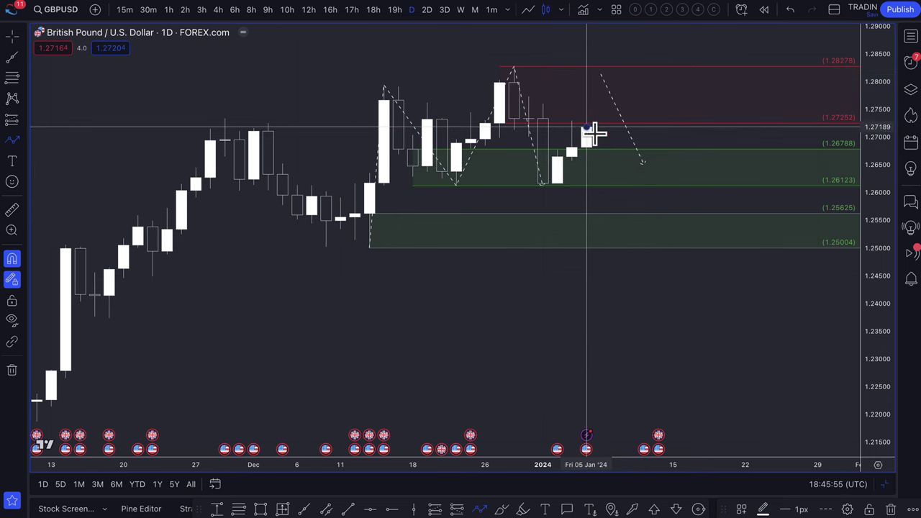
left_click(616, 181)
left_click(637, 148)
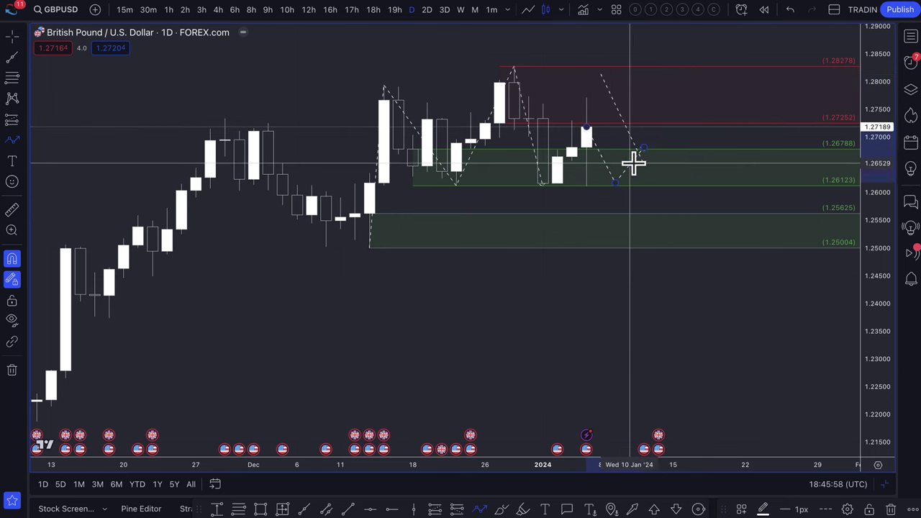
left_click(659, 243)
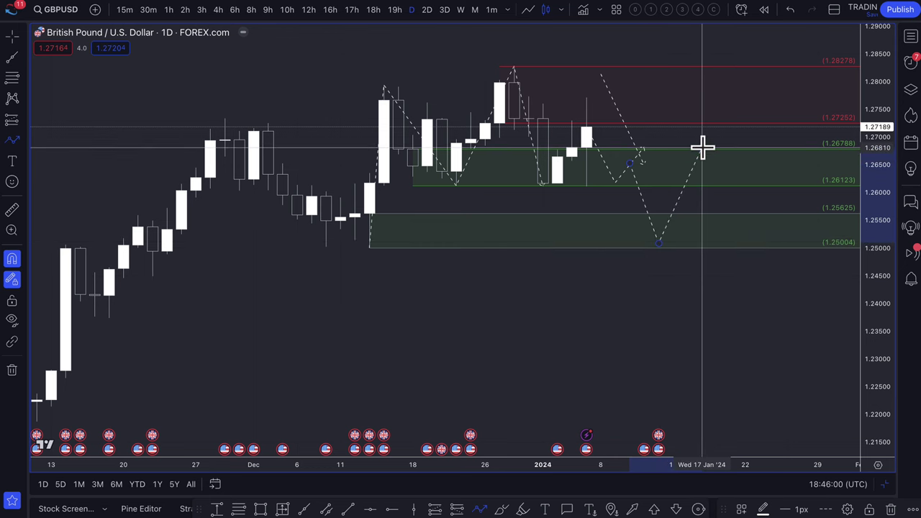
double_click(703, 148)
Step: Move the end of the upper falling path to about 1.268 on 12 January and check the economic events around that date
right_click(652, 162)
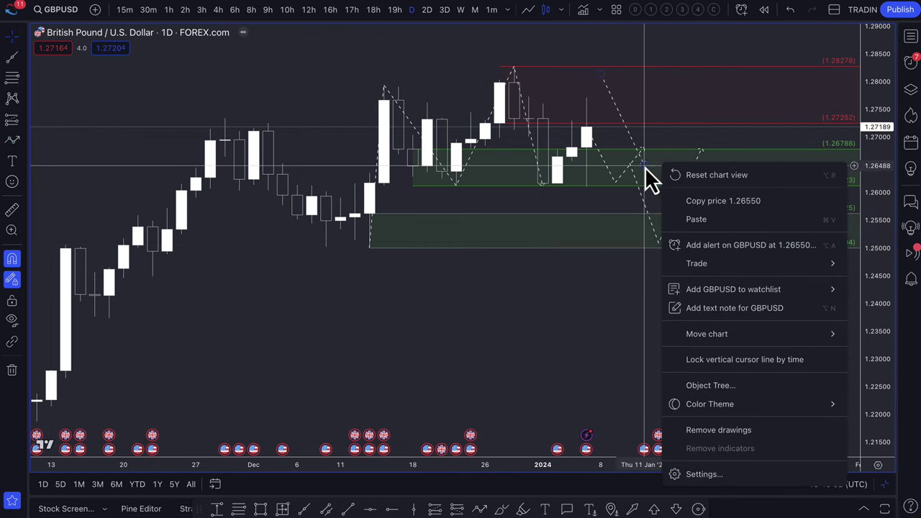
left_click(665, 148)
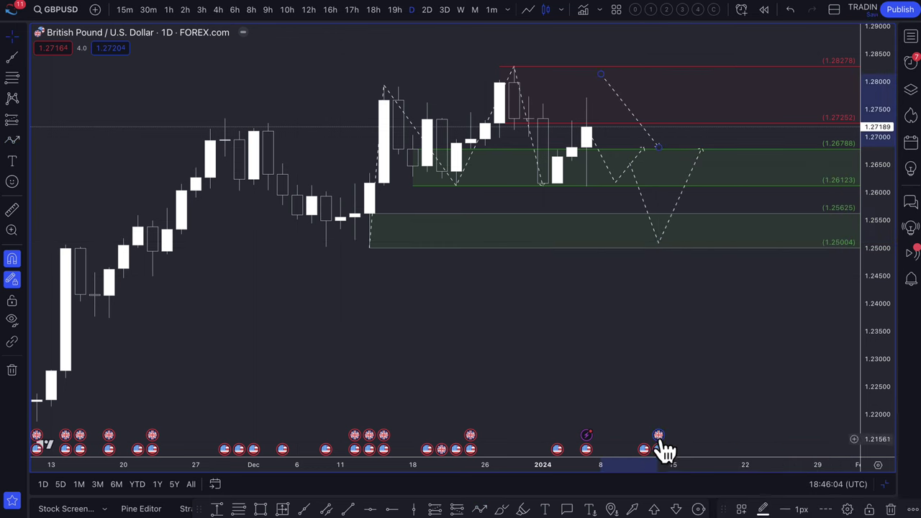
mouse_move(660, 439)
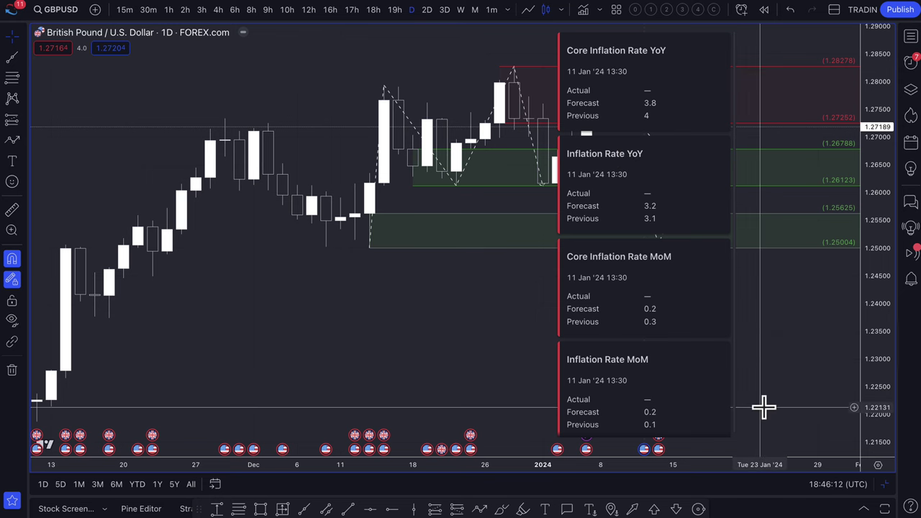
Step: Check the 5 January Consumer Confidence and 12 January GDP MoM events on the GBPJPY daily chart
scroll(656, 351, "up", 2)
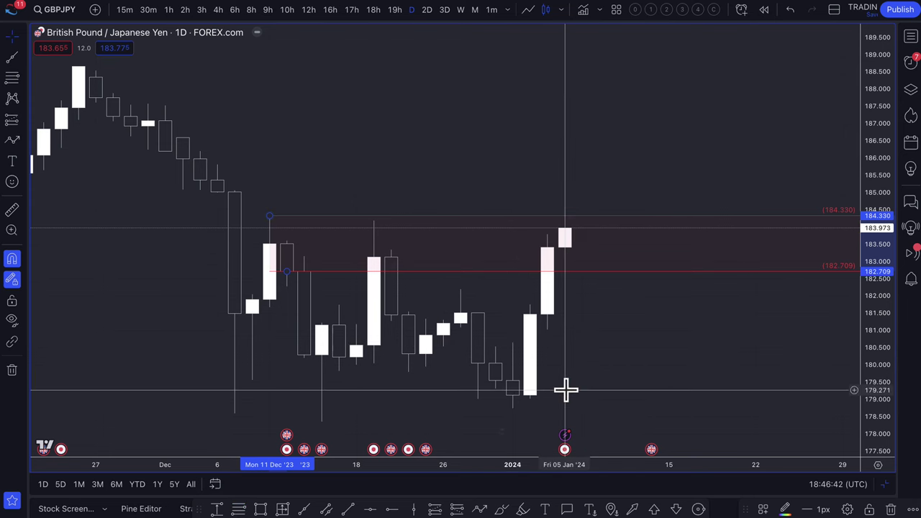
mouse_move(566, 451)
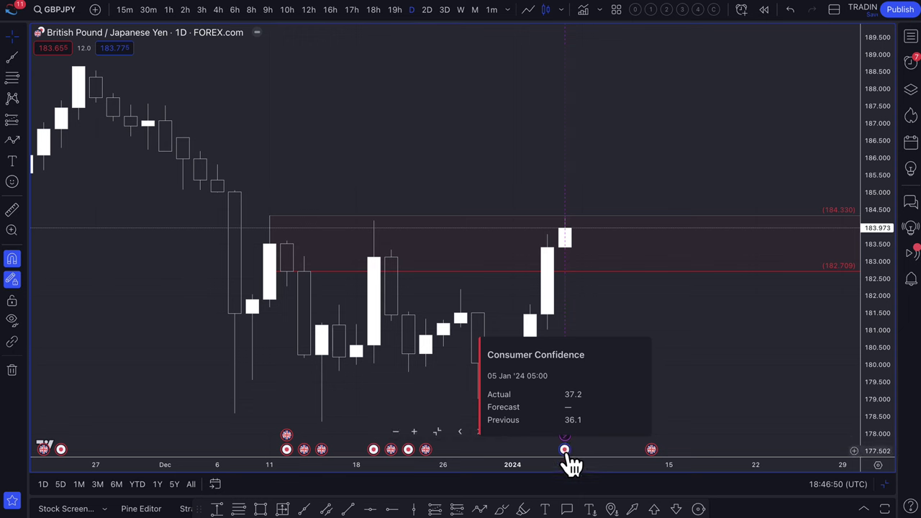
mouse_move(654, 453)
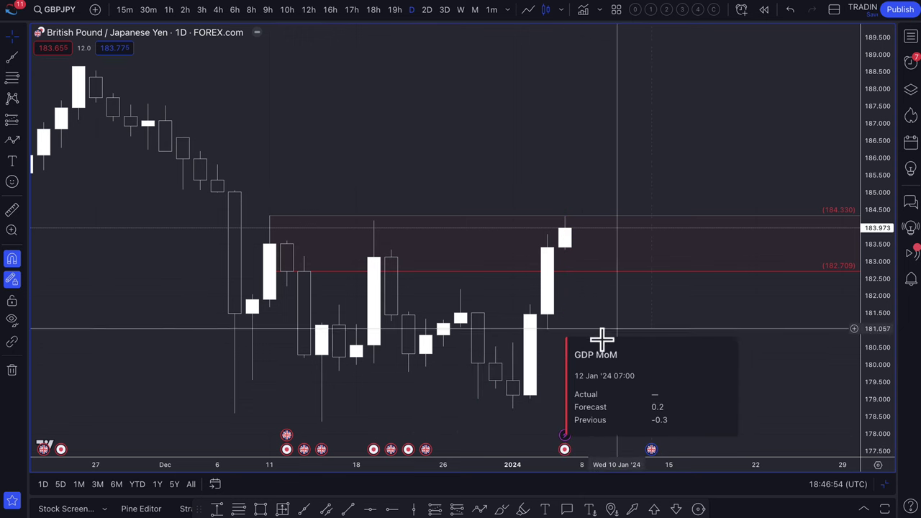
right_click(567, 263)
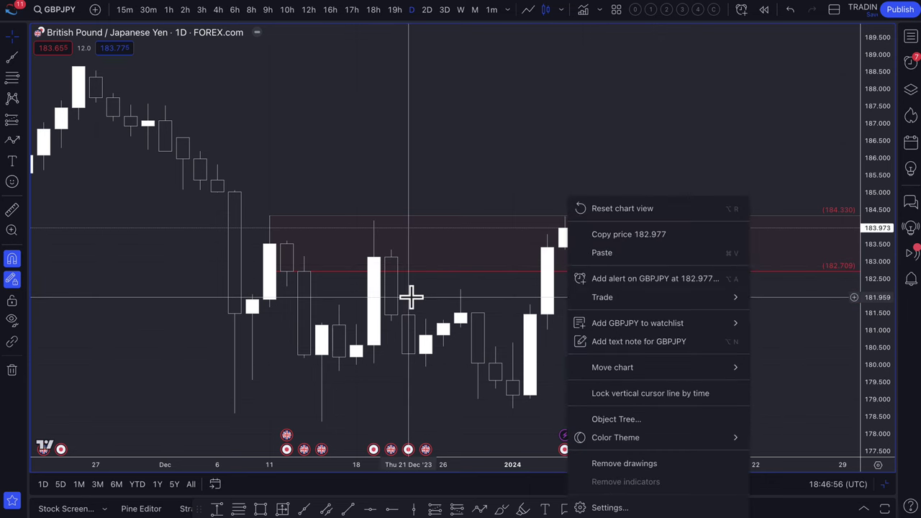
key("Escape")
Step: Draw a dashed path along GBPJPY's swings through the 14 December low, 19 December high, 2 January low and 5 January high
left_click(479, 509)
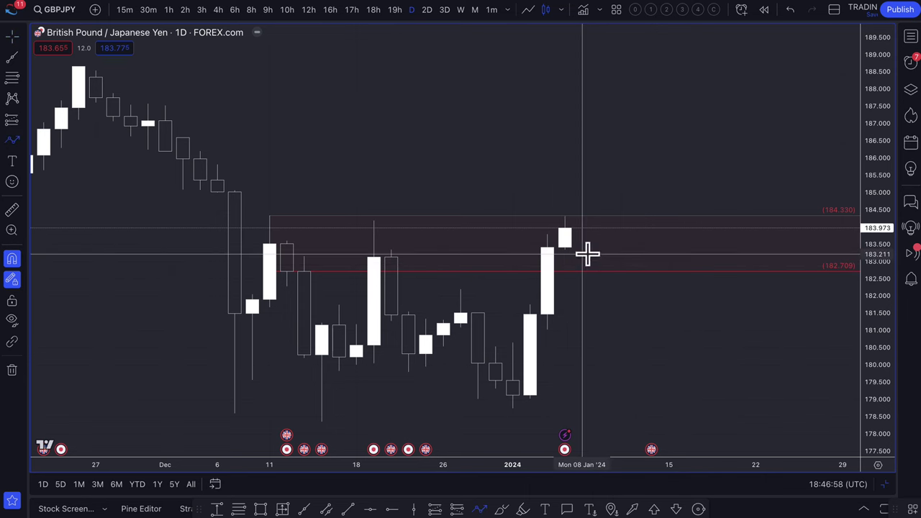
left_click(321, 421)
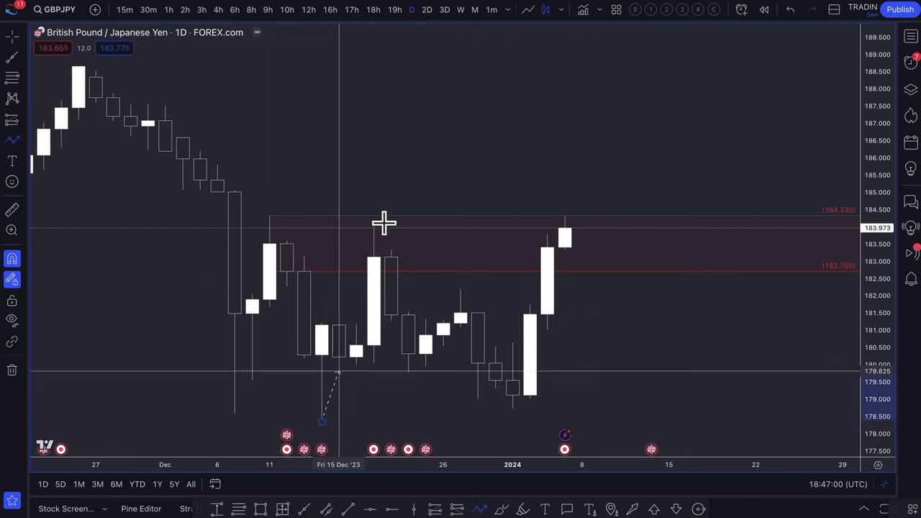
left_click(398, 266)
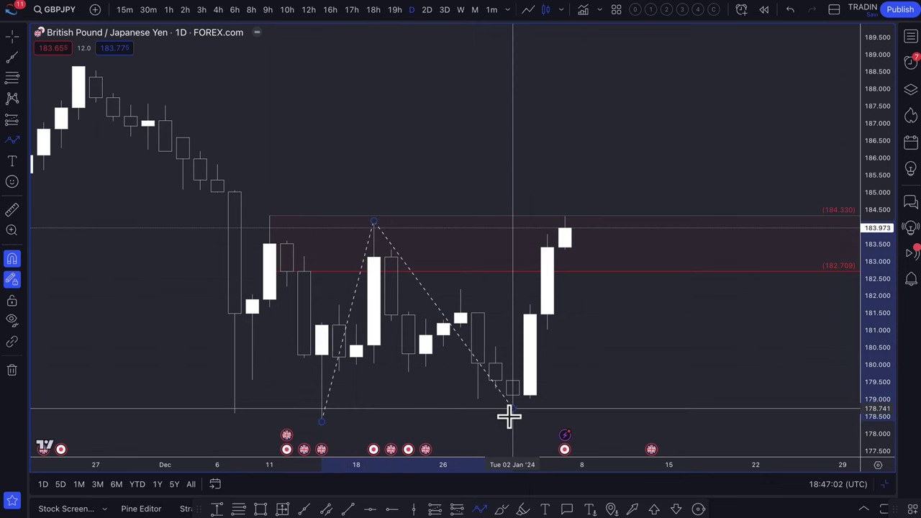
left_click(512, 408)
left_click(565, 217)
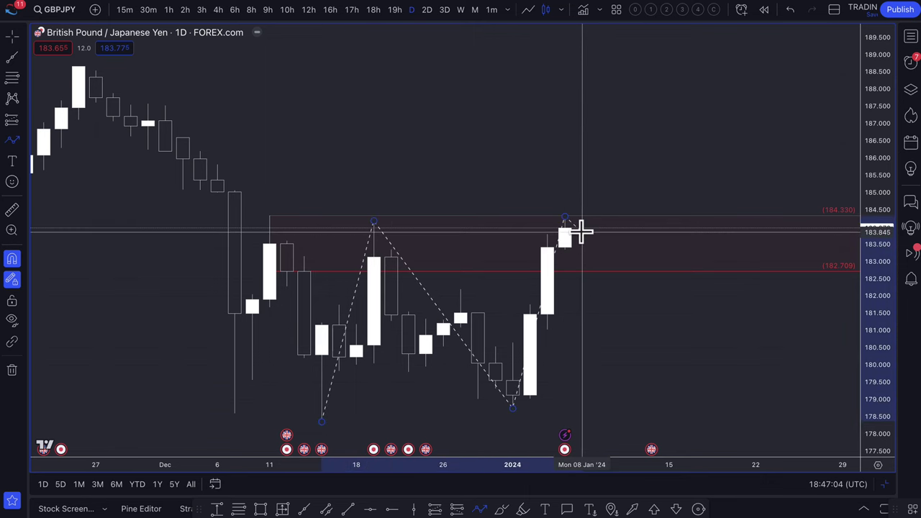
Step: Extend the GBPJPY path to about 183.85 on 8 January, 185.2 on 9 January and down to about 180.3 on 12 January
left_click(582, 231)
left_click(599, 186)
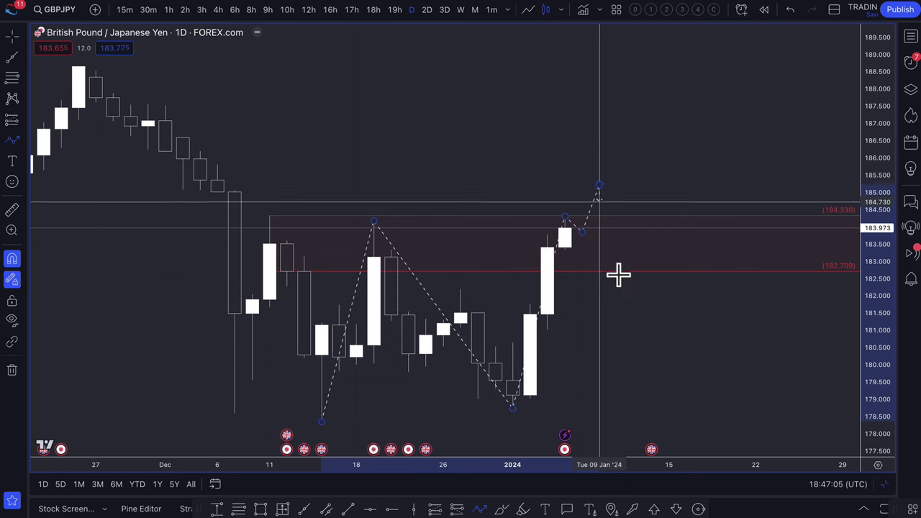
left_click(646, 355)
scroll(605, 230, "down", 2)
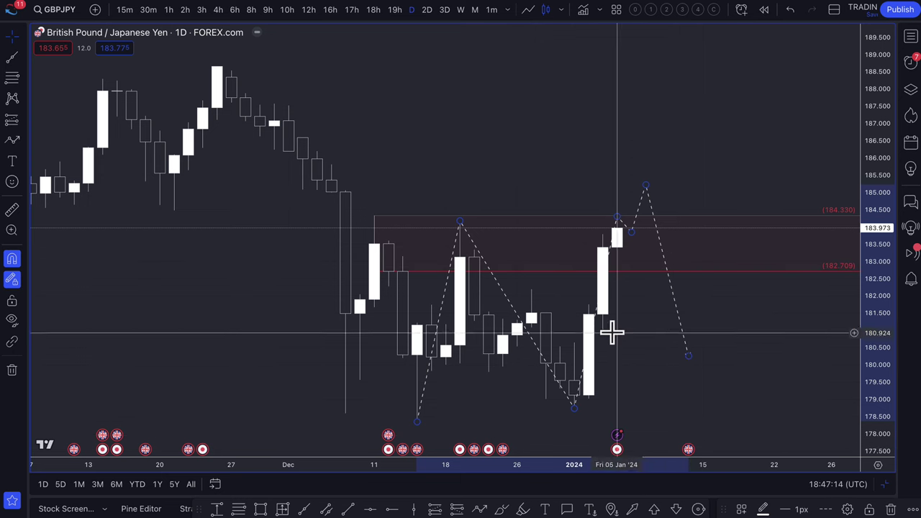
Step: Mark the GBPJPY demand zone from 179.547 on 2 January to 178.353 on 14 December and apply the 2. DEMAND template
left_click(11, 79)
left_click(575, 380)
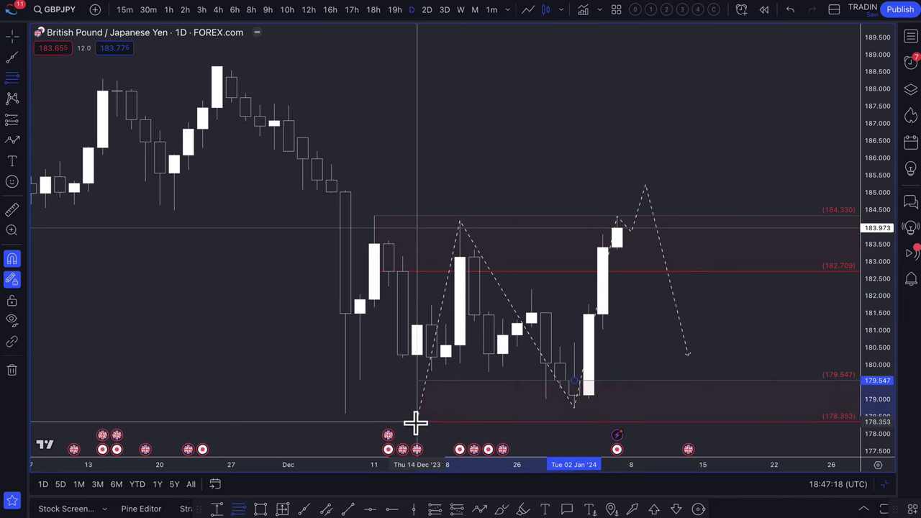
left_click(416, 422)
left_click(761, 510)
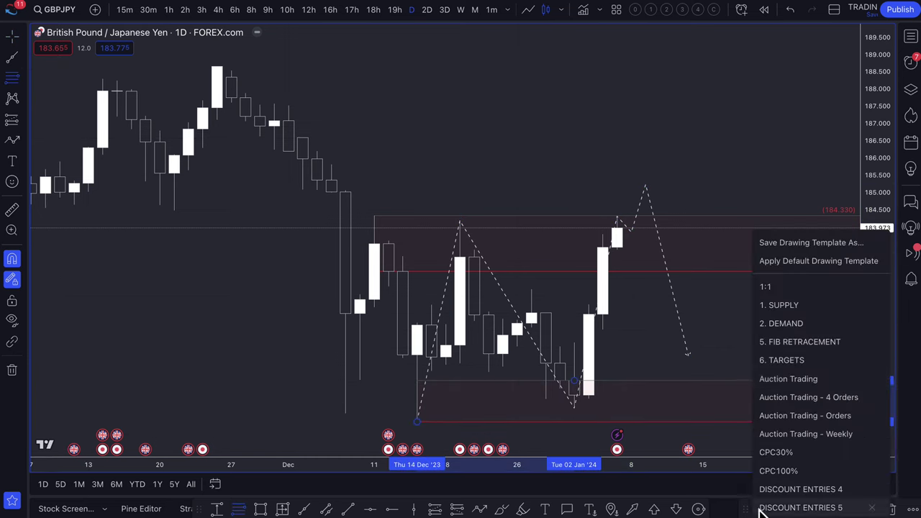
left_click(808, 325)
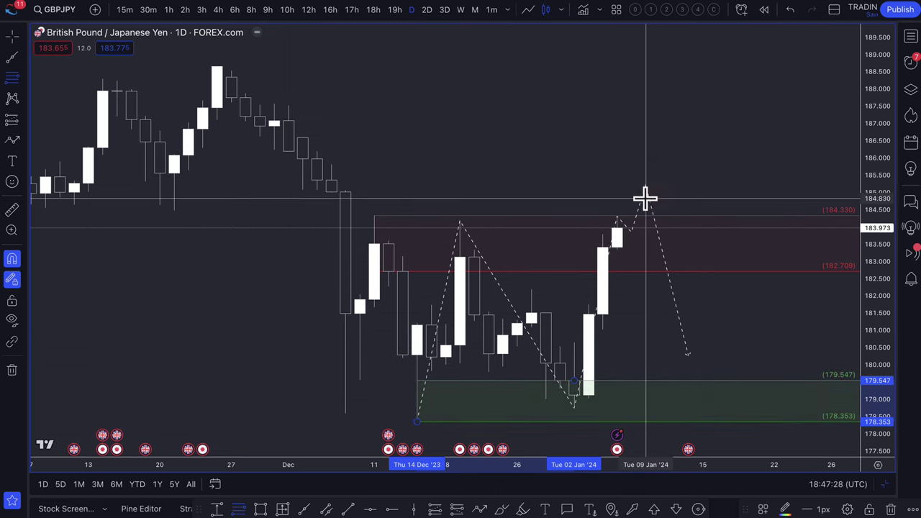
Step: Draw a rising dashed GBPJPY path from about 178.9 on 15 January to about 181.9 on 19 January
double_click(687, 352)
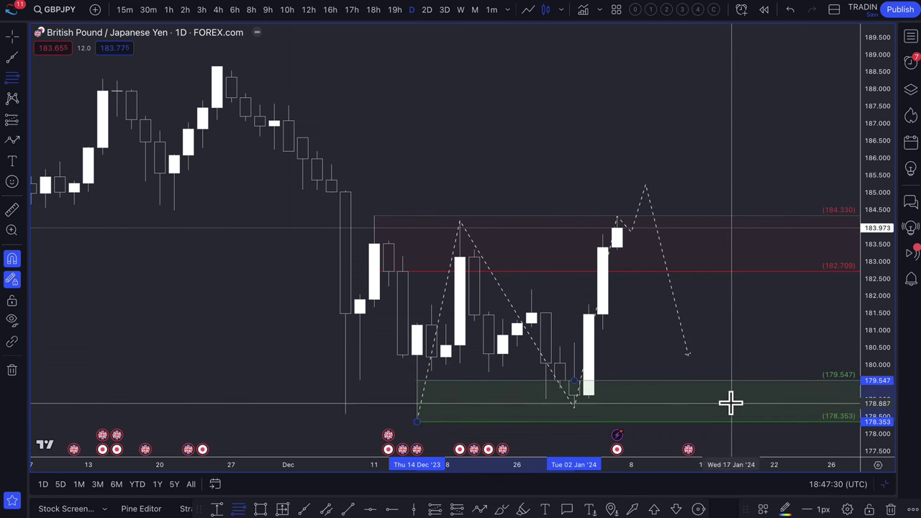
left_click(12, 142)
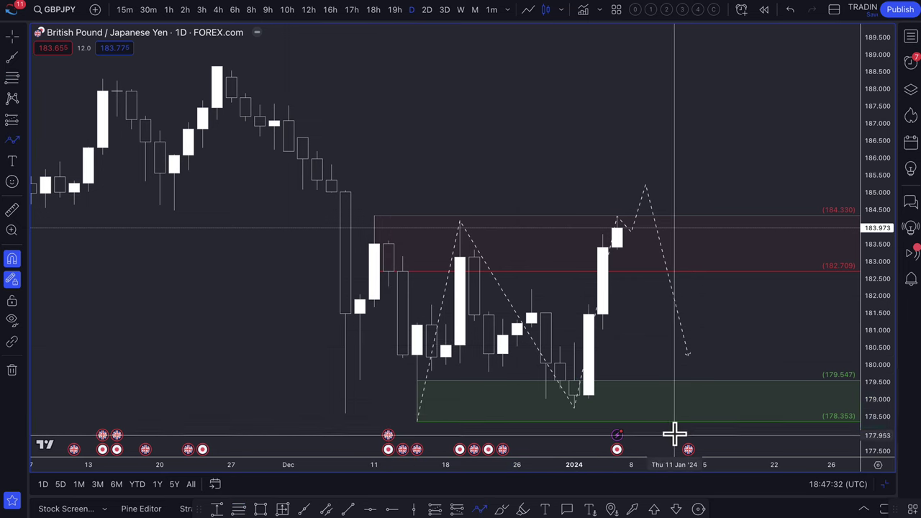
left_click(703, 402)
left_click(754, 299)
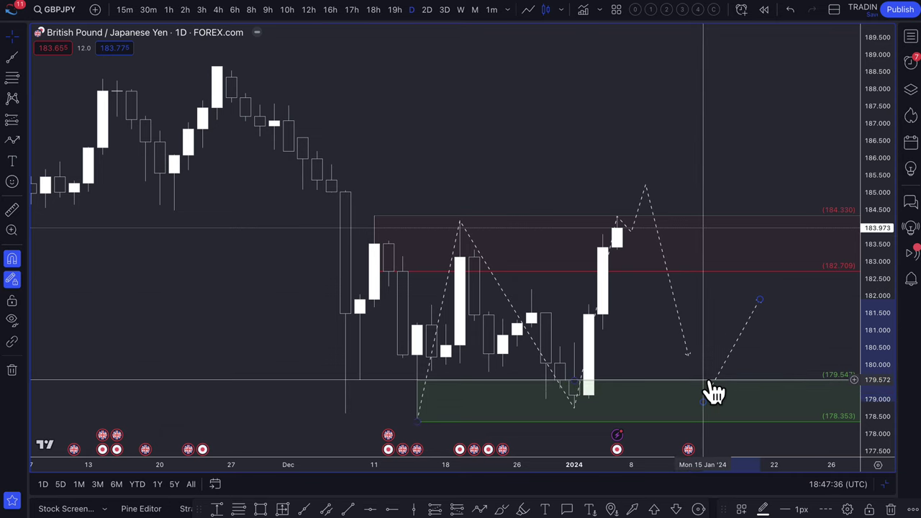
Step: Inspect GBPJPY's early January rally on the daily chart and on the 30-minute timeframe
scroll(662, 365, "down", 10)
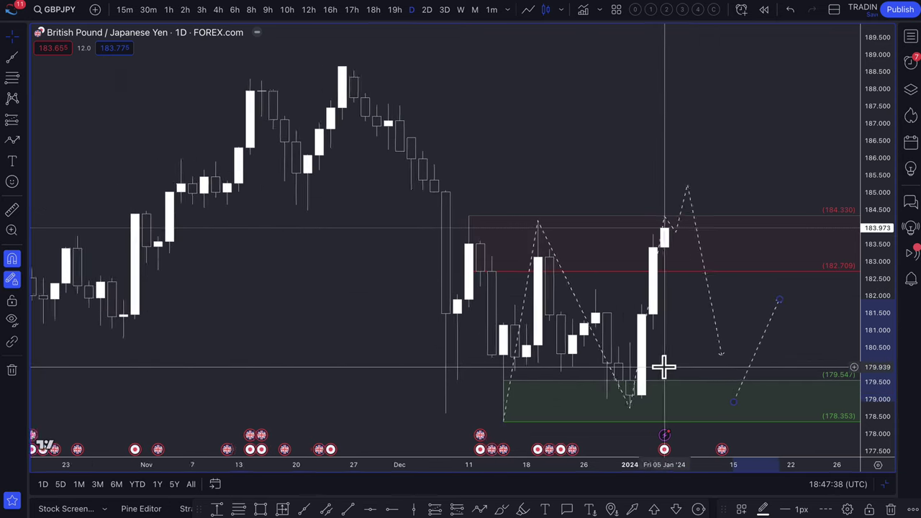
scroll(662, 365, "right", 6)
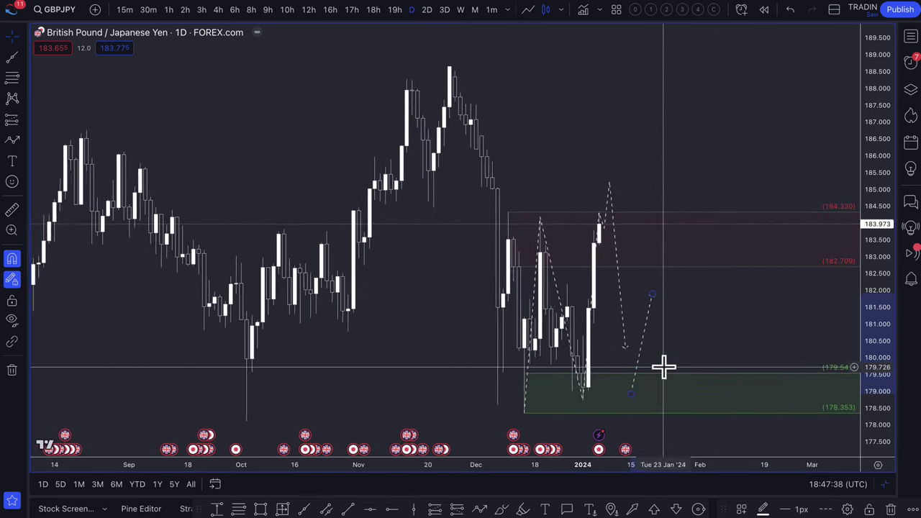
scroll(585, 288, "up", 1)
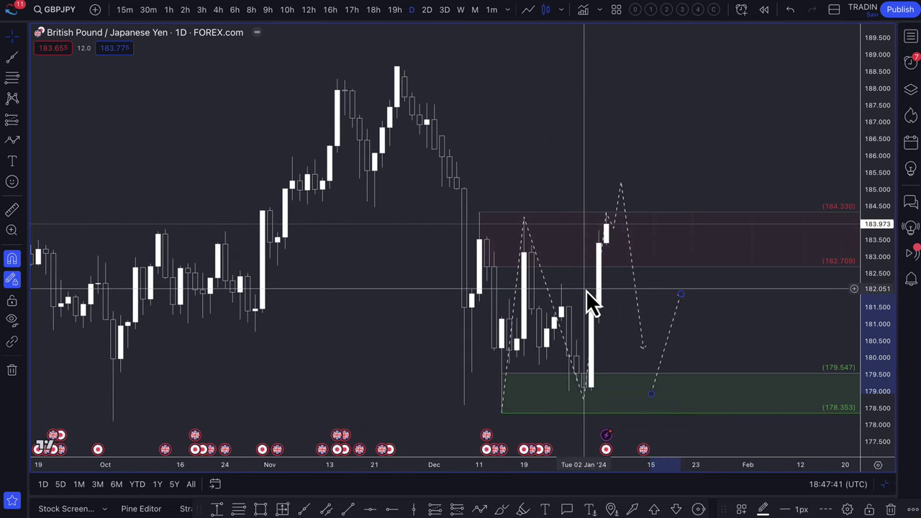
type("30")
key("Return")
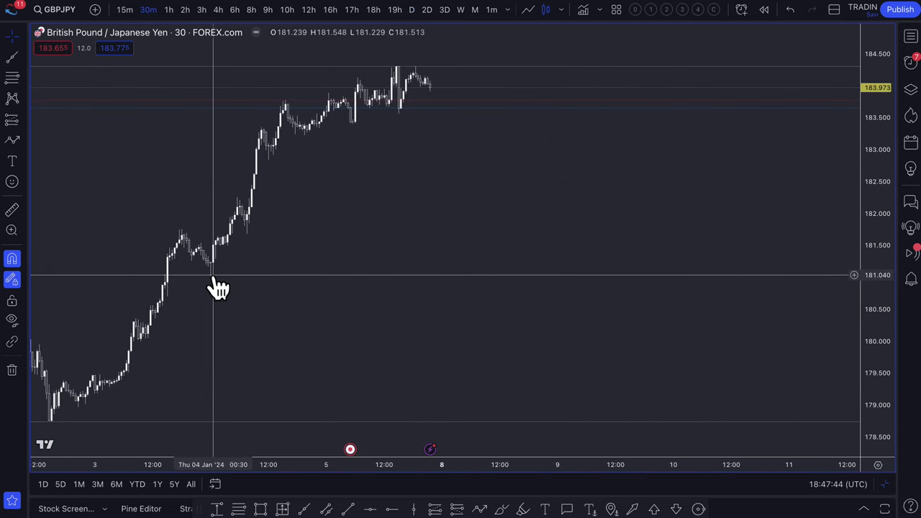
Step: Return to the daily timeframe, open the EURUSD chart and check the US economic event on 11 January
type("1D")
key("Return")
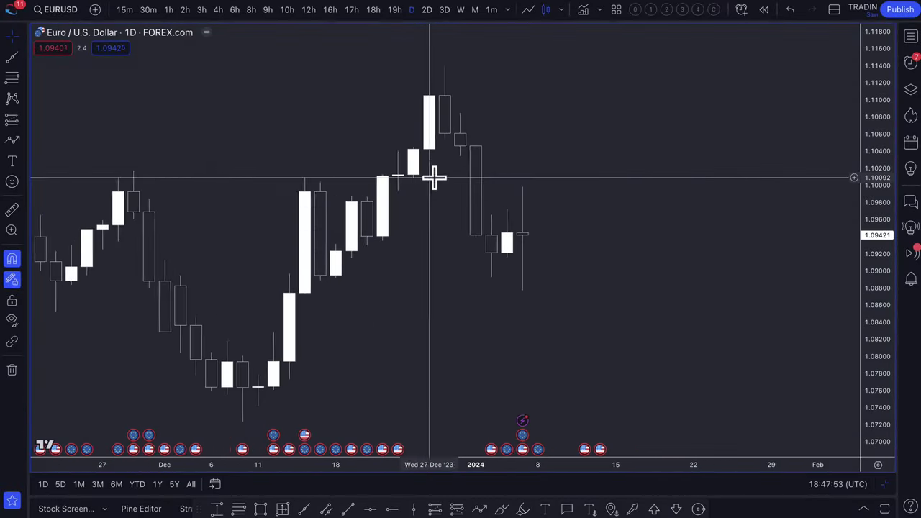
left_click_drag(434, 177, 531, 237)
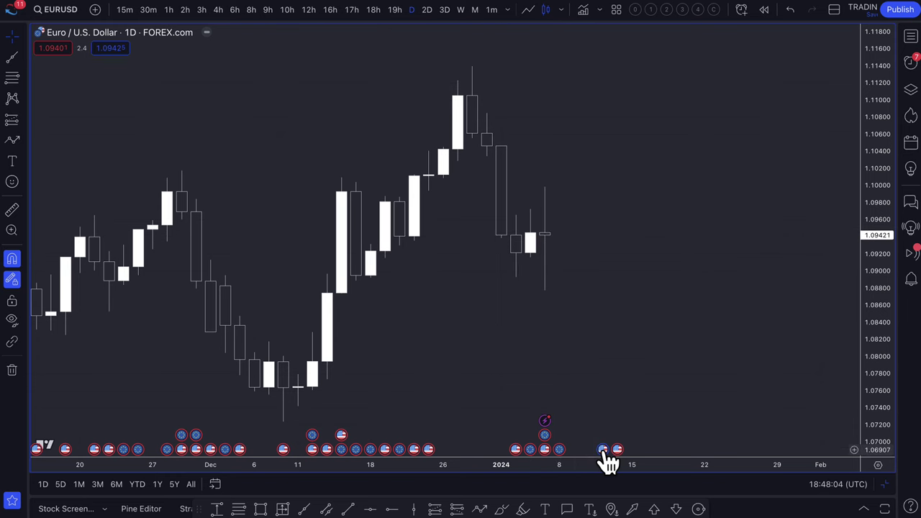
mouse_move(604, 452)
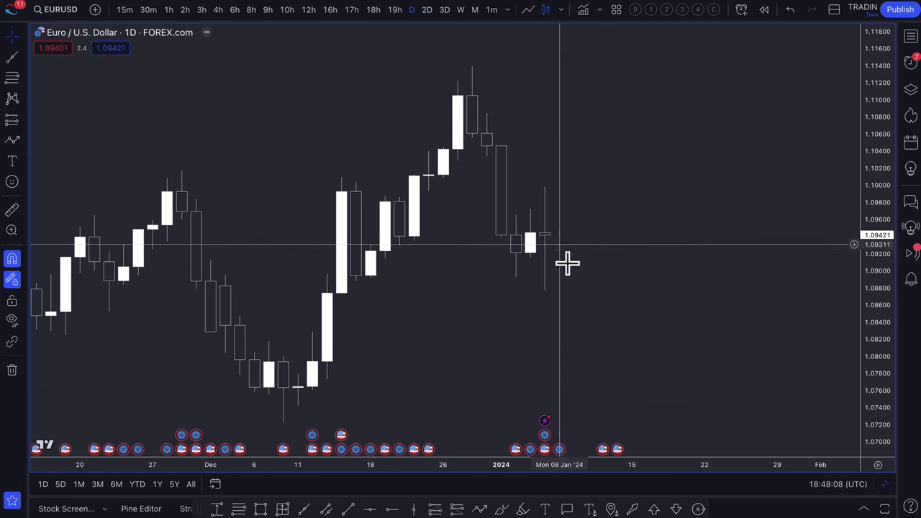
Step: Sketch a rising dashed EURUSD path from the 5 January close to about 1.106 on 11 January, and delete it
left_click(12, 77)
left_click(12, 141)
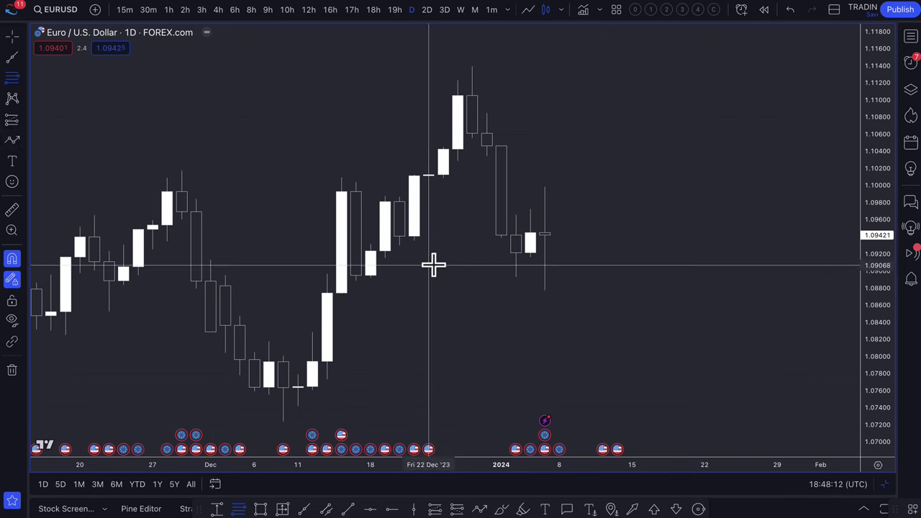
left_click(545, 236)
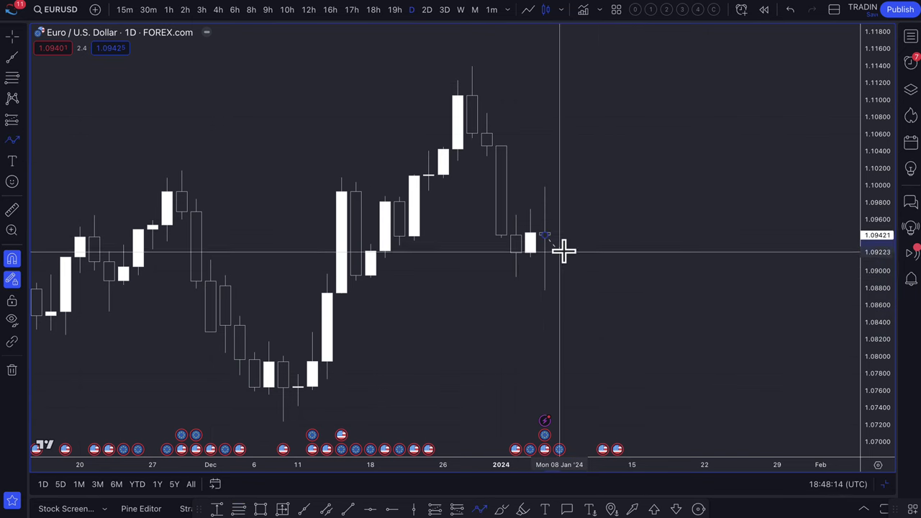
left_click(603, 134)
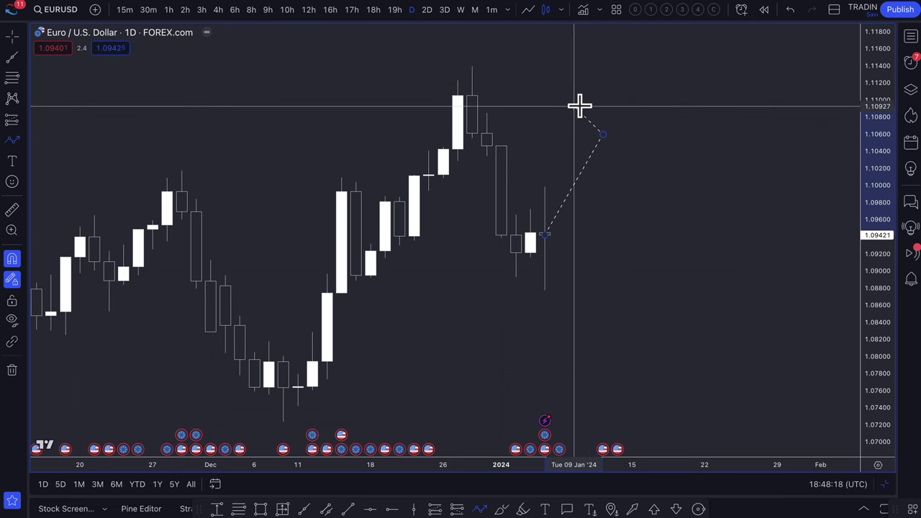
right_click(576, 116)
left_click(401, 136)
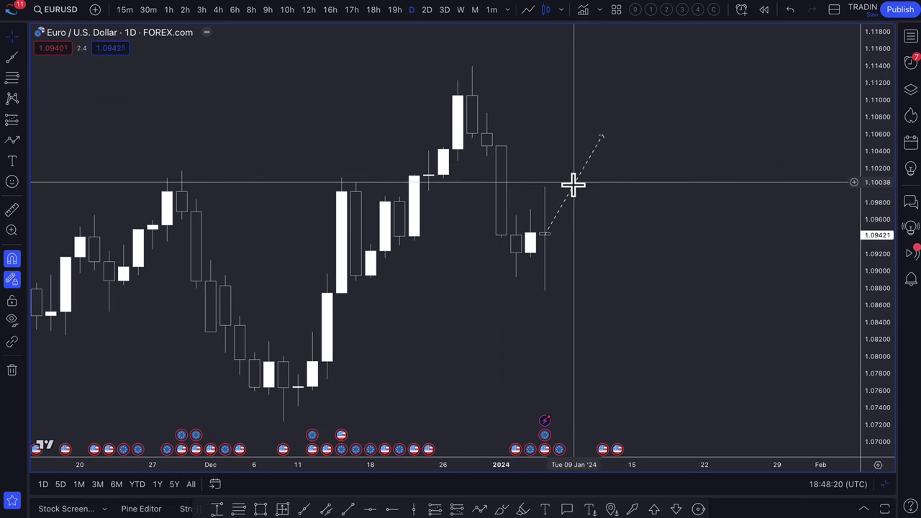
key("Delete")
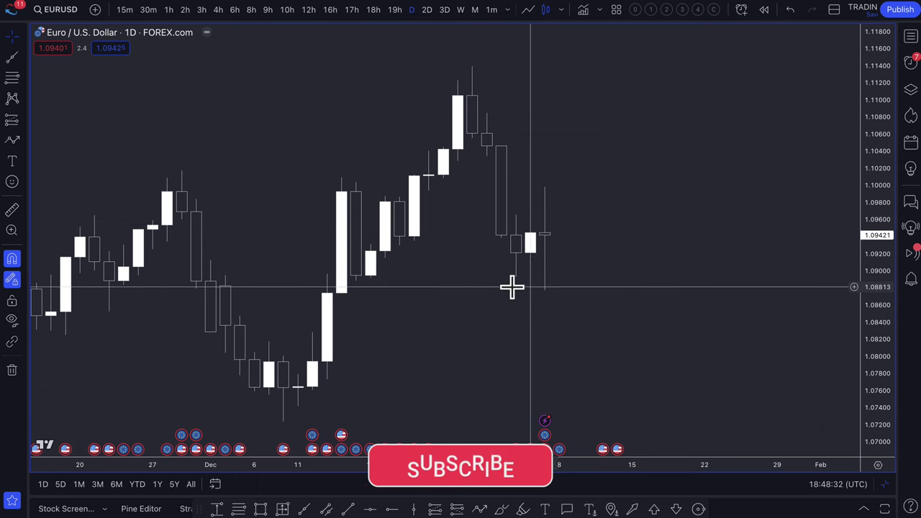
Step: Mark the EURUSD demand zone from 1.09813 on 20 December down to 1.08887 on 15 December
left_click(13, 78)
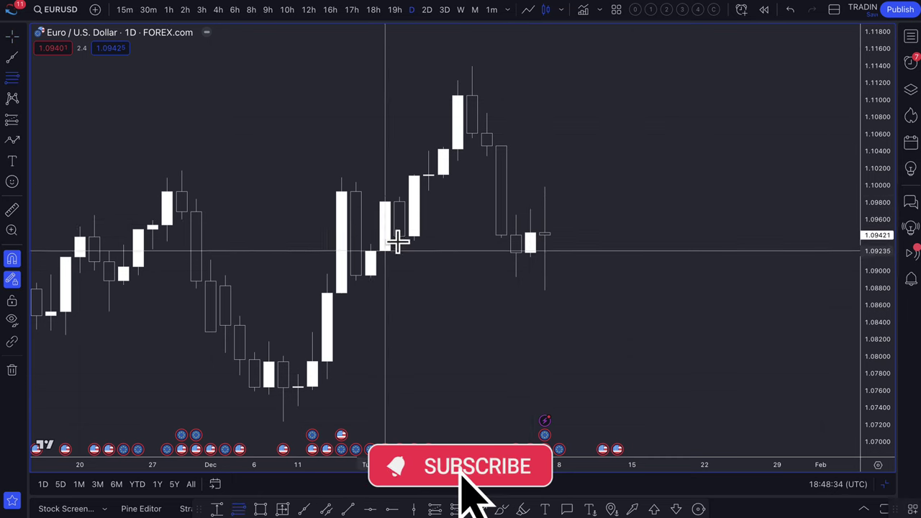
left_click(401, 202)
left_click(357, 281)
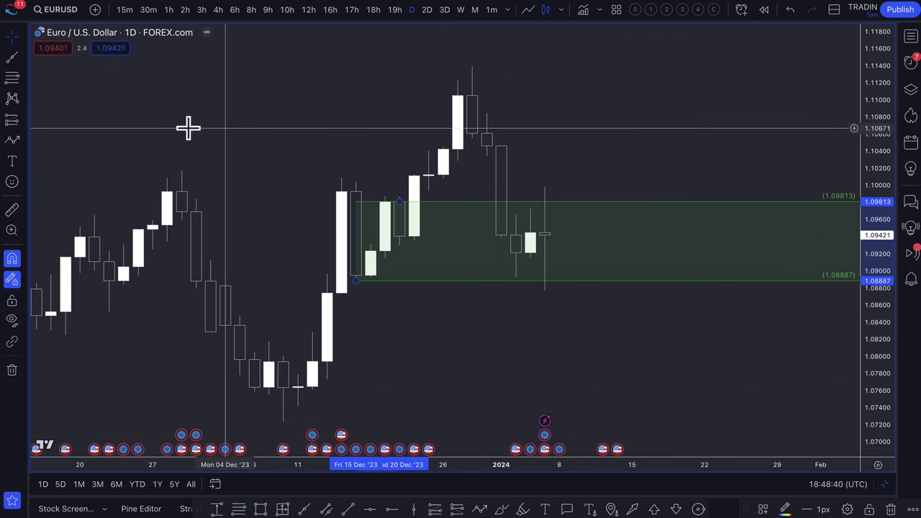
Step: Mark the EURUSD supply zone from 1.10424 on 27 December to 1.11395 on 28 December and apply the 1. SUPPLY template
left_click(11, 78)
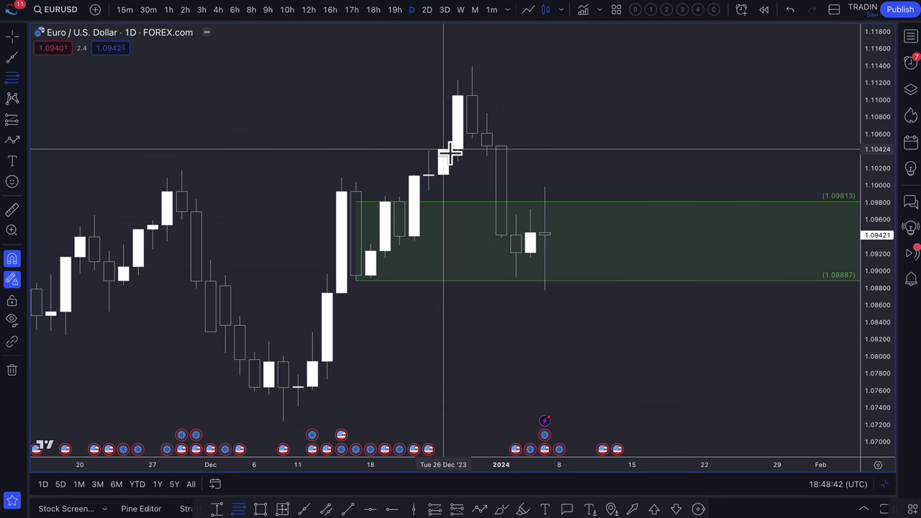
left_click_drag(455, 128, 473, 72)
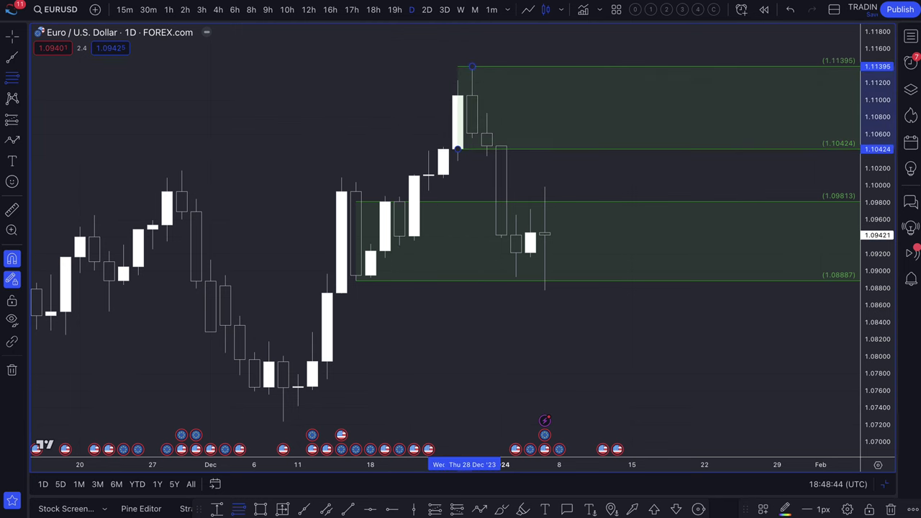
left_click(763, 509)
left_click(792, 305)
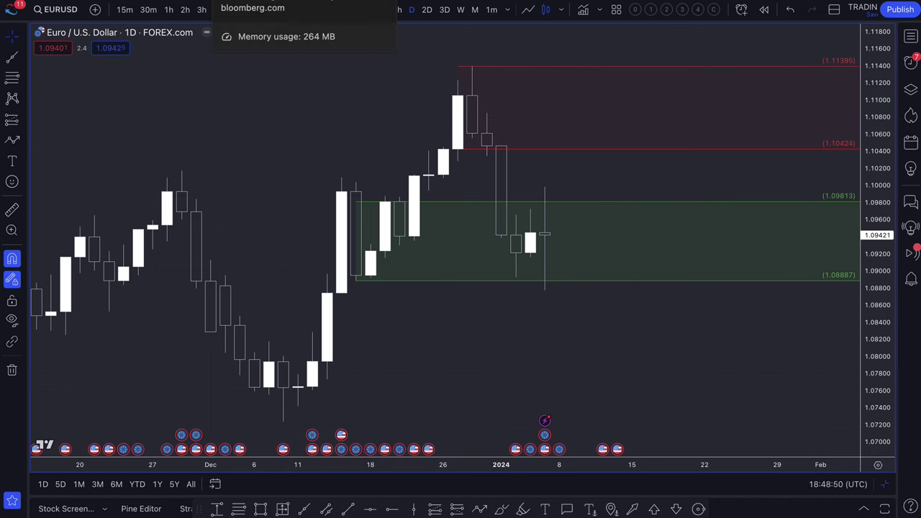
Step: Switch to the Bloomberg article on Euro-area inflation picking up and highlight its headline
left_click(267, 2)
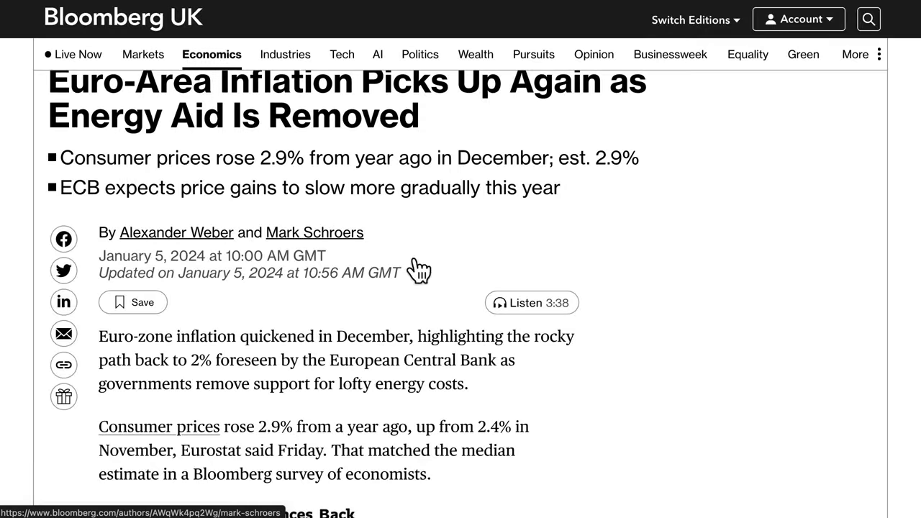
scroll(227, 203, "up", 3)
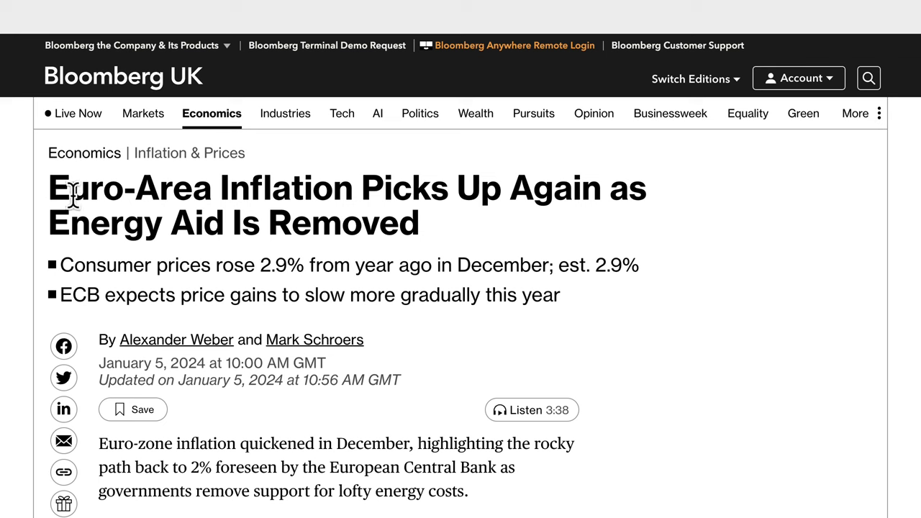
left_click_drag(53, 189, 267, 223)
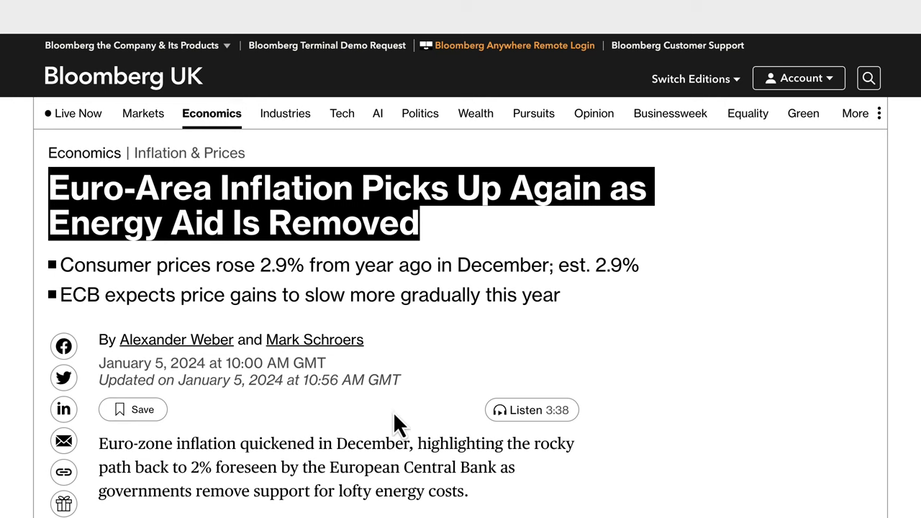
Step: Read the article's inflation chart and Bloomberg Economics comment, highlighting the passage on investors' bets about ECB rate cuts
scroll(393, 411, "down", 6)
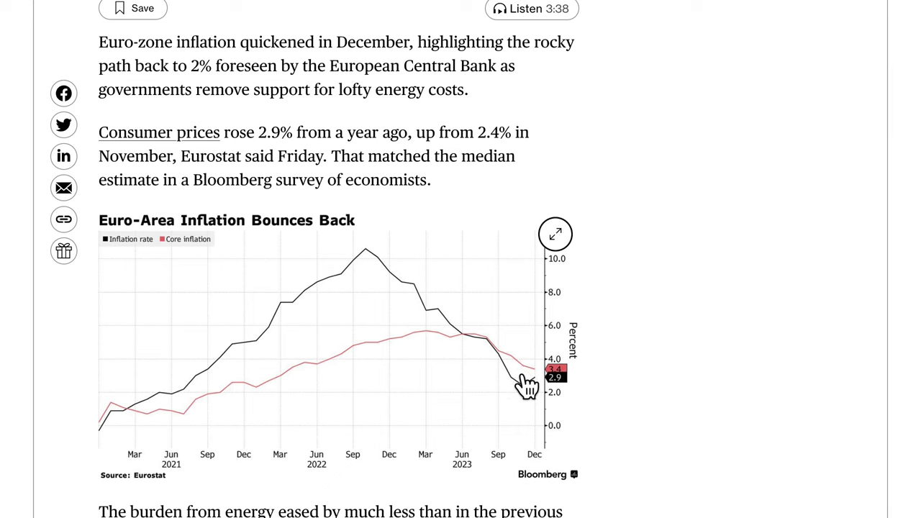
scroll(452, 407, "down", 9)
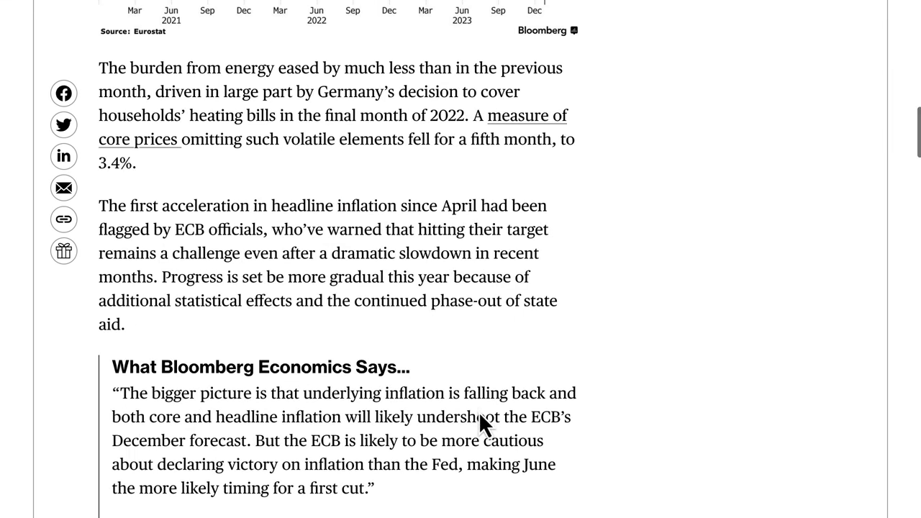
scroll(478, 411, "down", 1)
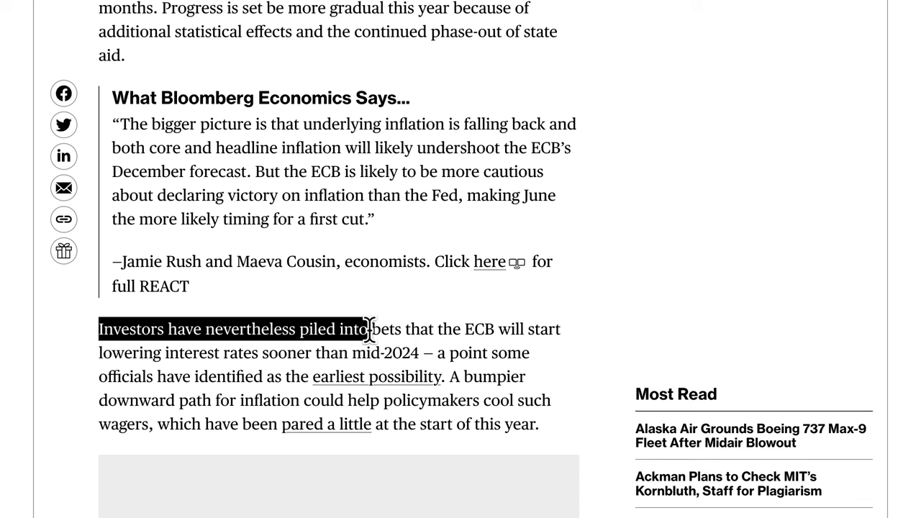
left_click_drag(369, 329, 171, 342)
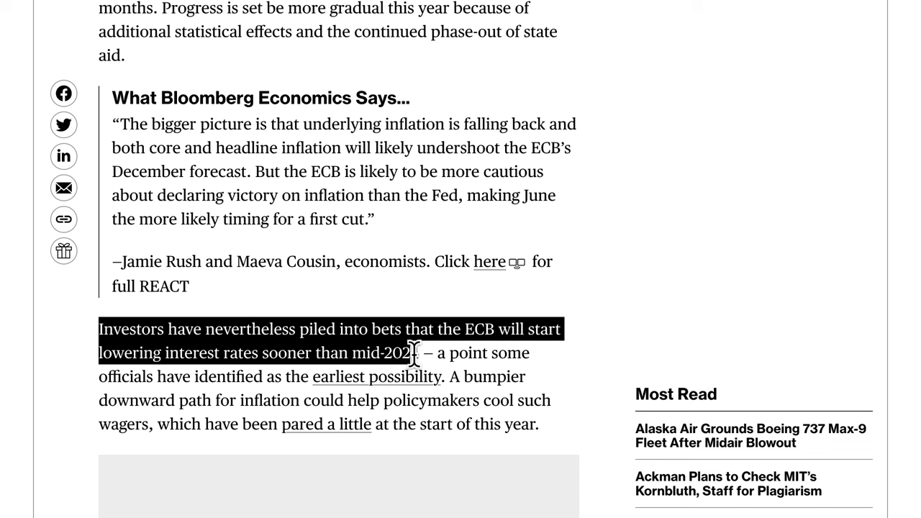
left_click_drag(503, 353, 252, 371)
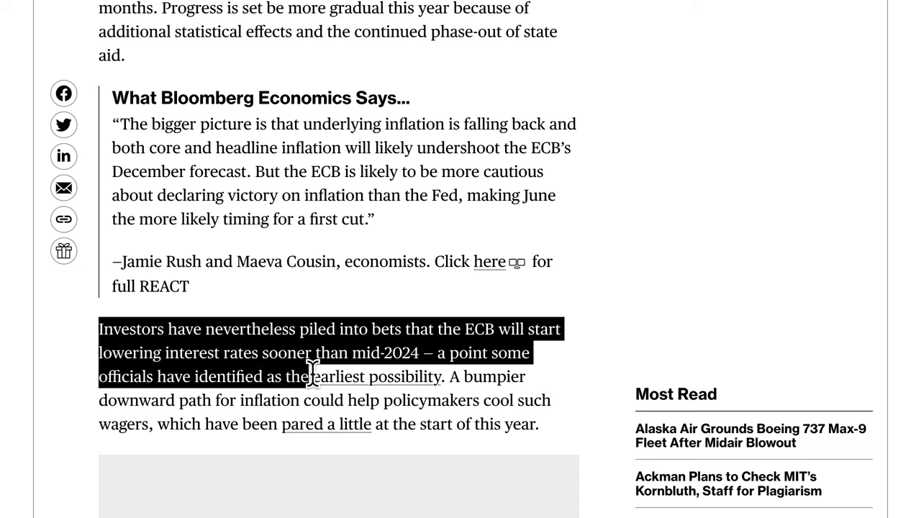
left_click_drag(312, 374, 434, 343)
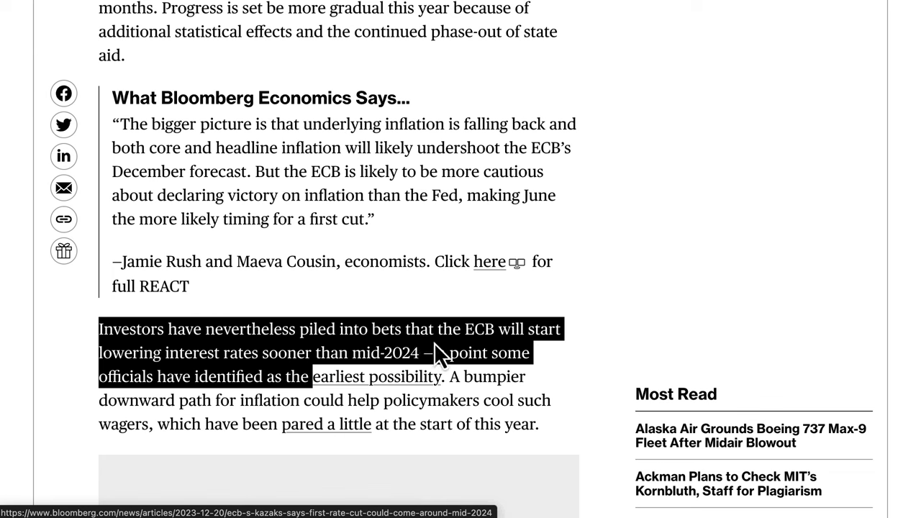
left_click(434, 343)
Step: Return to the EURUSD daily chart in TradingView and review the supply and demand zones against the wider price history
scroll(316, 158, "up", 2)
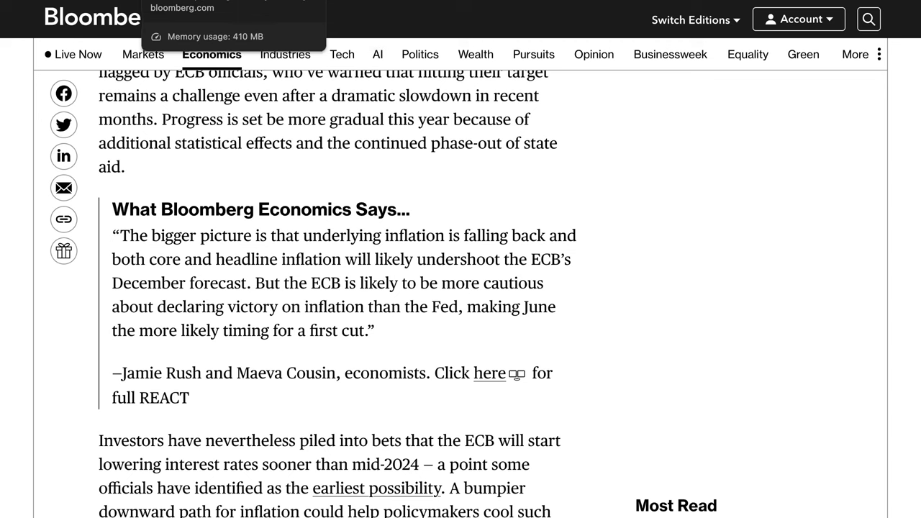
left_click(111, 3)
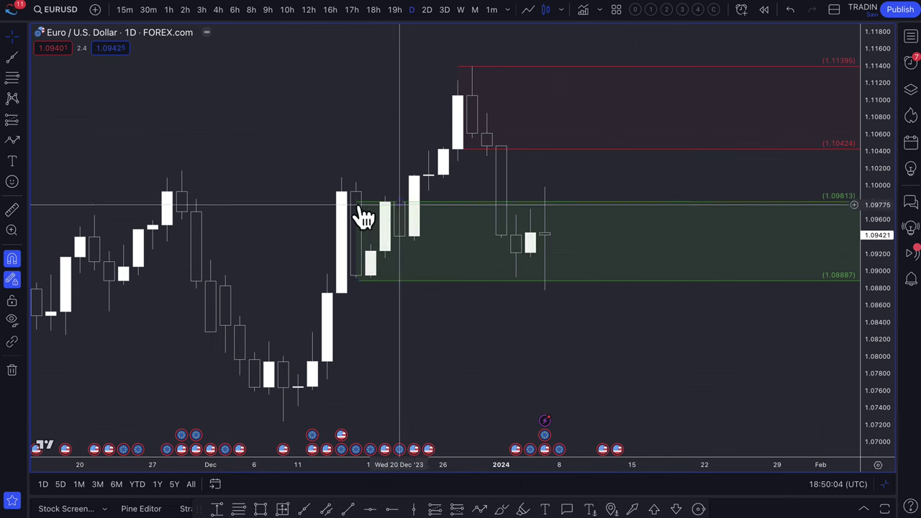
scroll(375, 223, "down", 3)
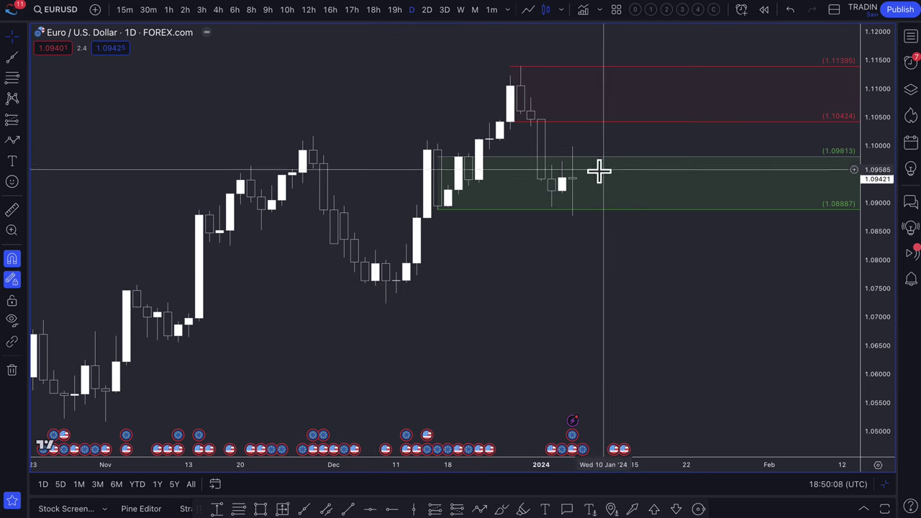
Step: Draw a EURUSD price path from the latest candle up to about 1.1048 on 10 January, then down to about 1.083
left_click(17, 141)
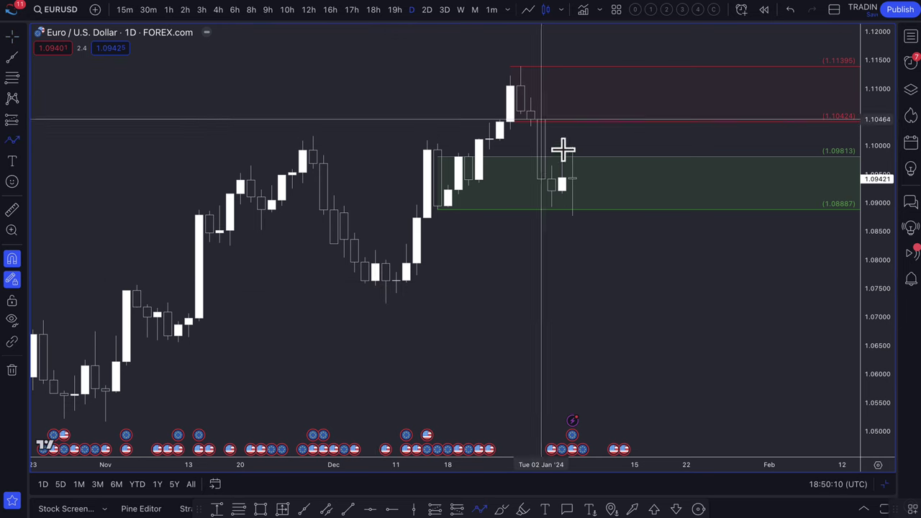
left_click(583, 167)
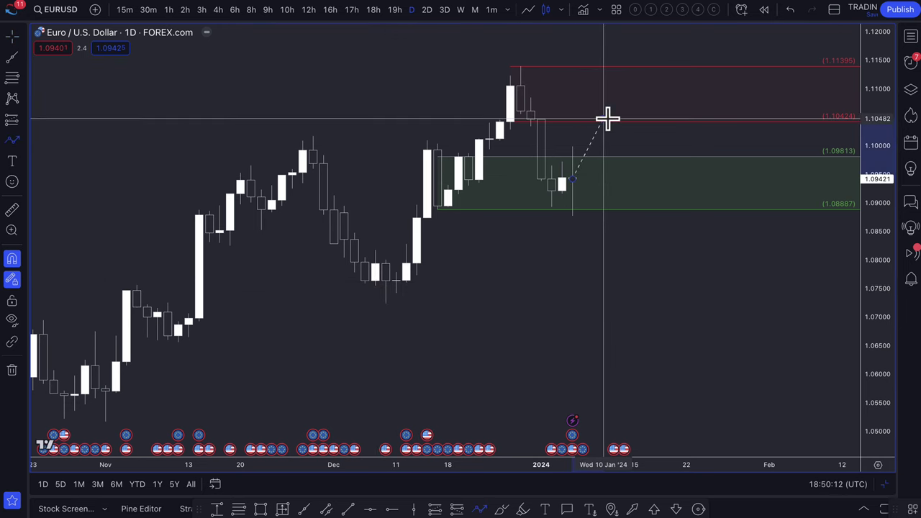
left_click(606, 119)
left_click(662, 241)
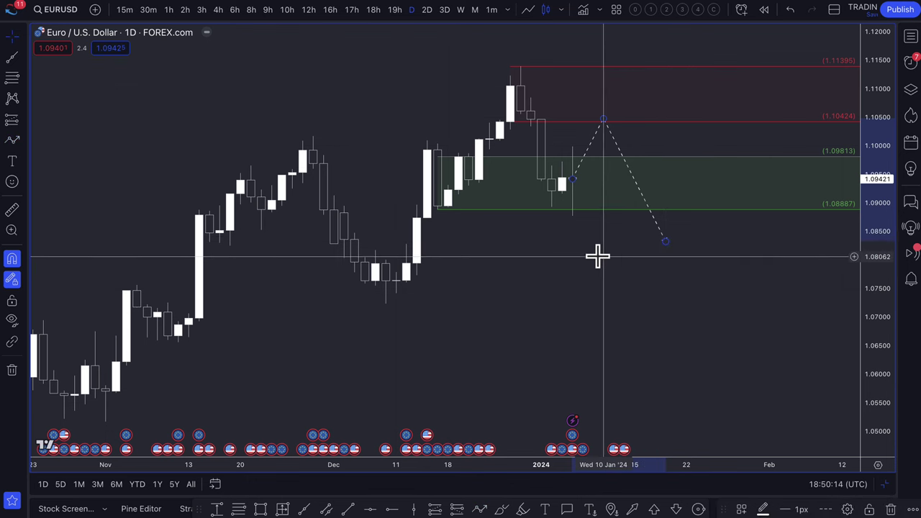
right_click(597, 255)
left_click(427, 254)
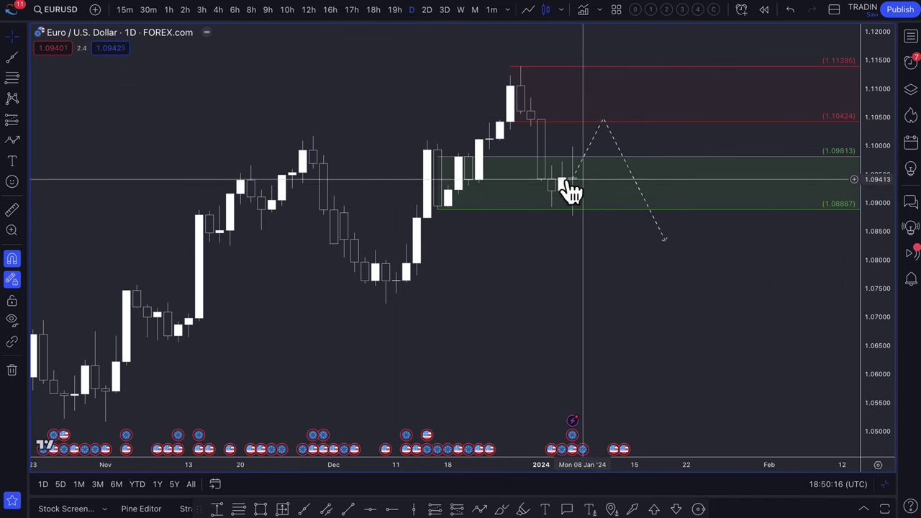
Step: Raise the peak of the EURUSD price path deeper into the supply zone, to about 1.106
scroll(565, 219, "up", 3)
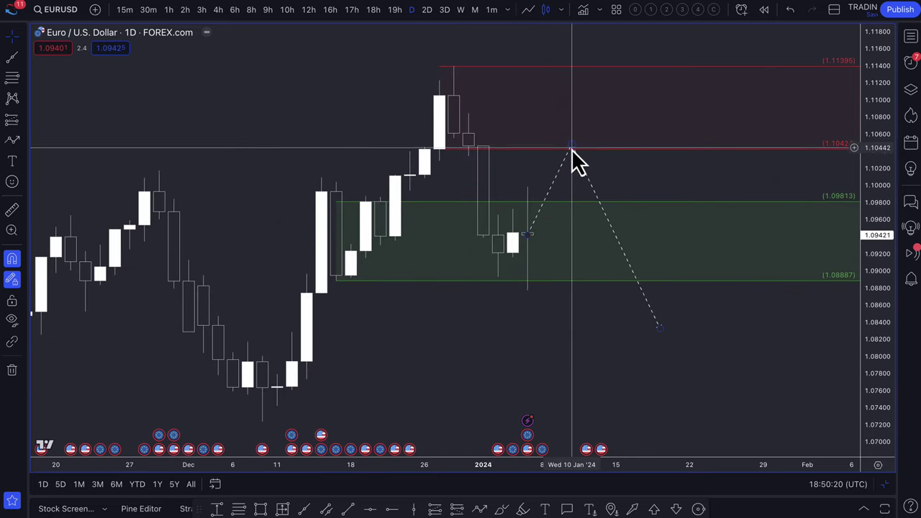
mouse_move(571, 149)
left_mouse_down()
mouse_move(569, 123)
mouse_move(565, 140)
mouse_move(571, 135)
left_mouse_up()
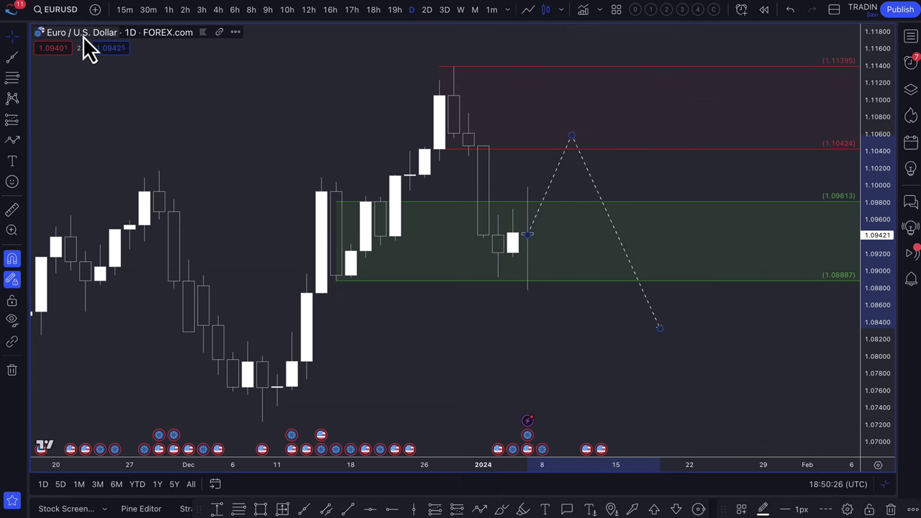
left_click_drag(572, 137, 570, 133)
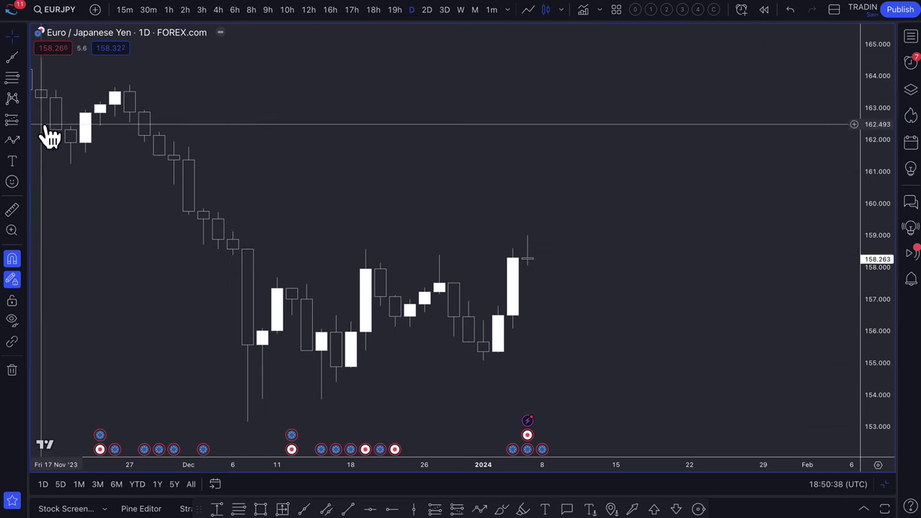
Step: On the EURJPY daily chart, mark the supply zone from 157.231 on 27 December to 158.572 on 19 December
left_click(12, 77)
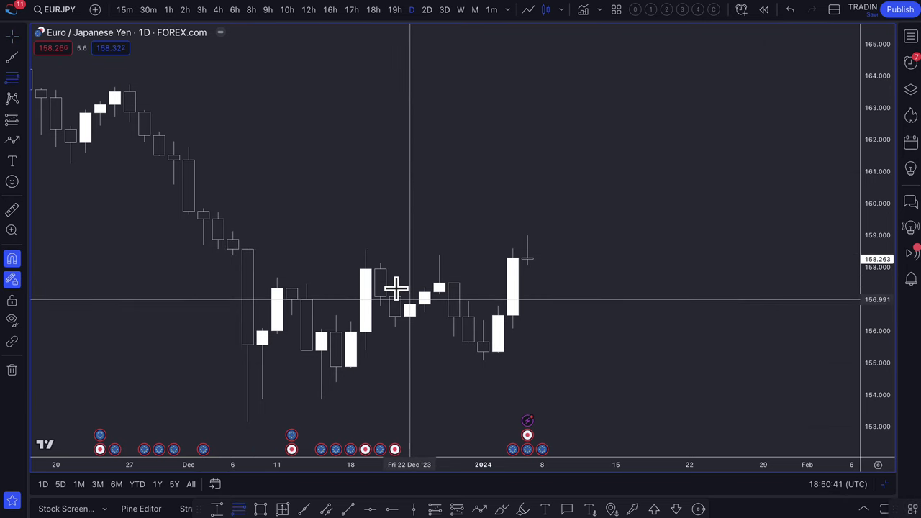
left_click(439, 292)
left_click(360, 249)
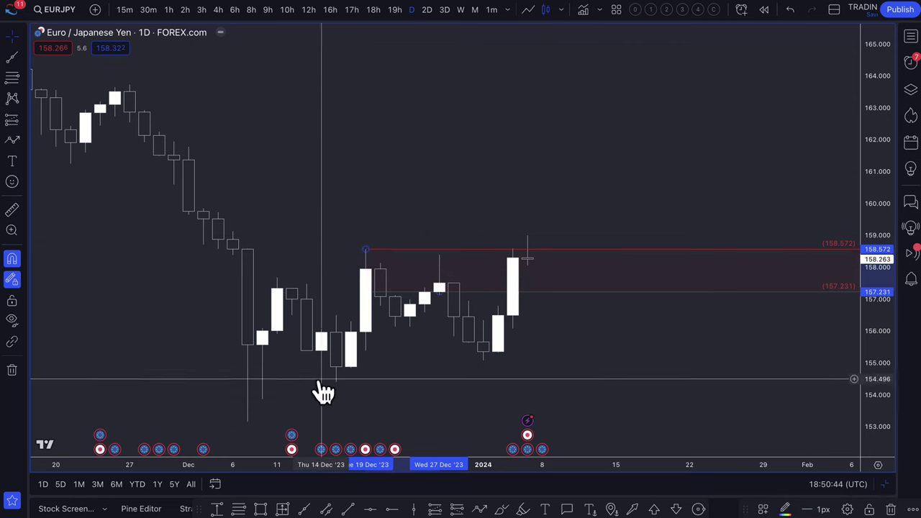
Step: Mark the EURJPY demand zone from 155.668 on 2 January to 153.160 on 7 December and apply the 2. DEMAND template
left_click(12, 79)
left_click(482, 342)
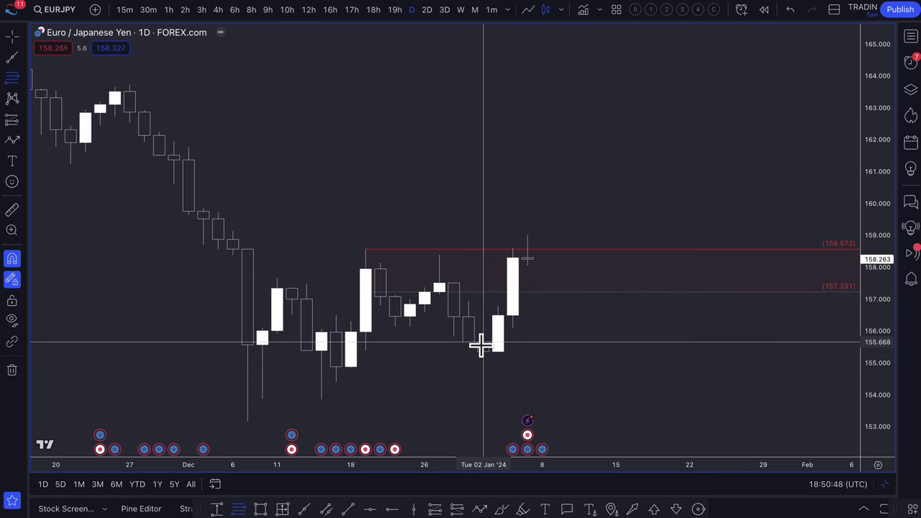
left_click(248, 421)
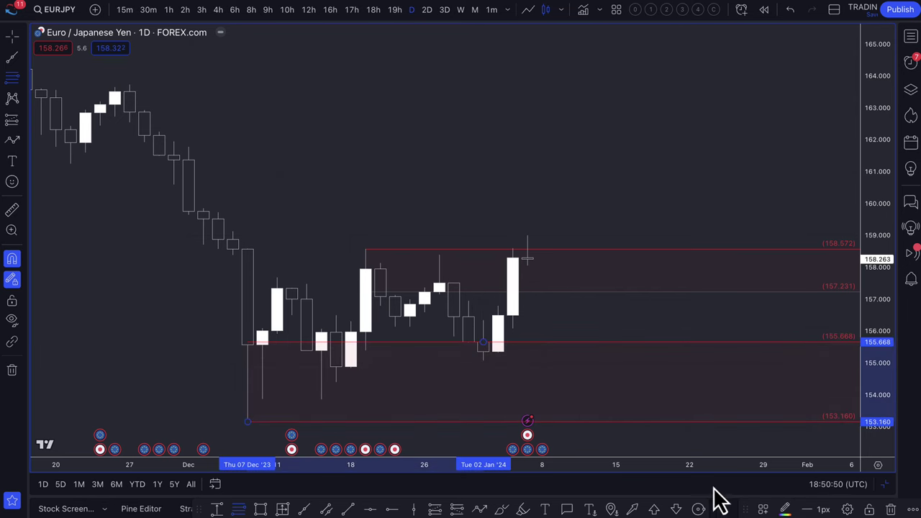
left_click(762, 509)
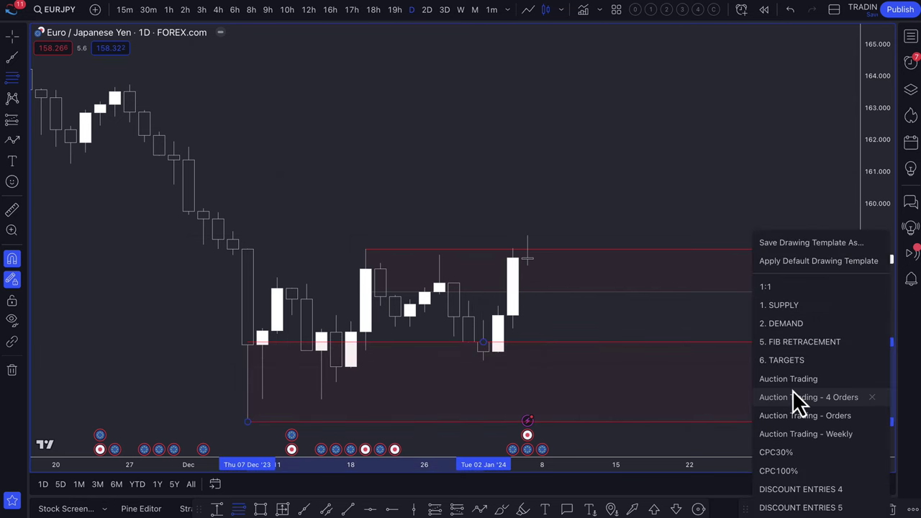
left_click(795, 324)
Step: Draw a EURJPY price path from 158.263 on 5 January down into the demand zone at about 154.3 in mid-January
scroll(513, 344, "down", 3)
scroll(513, 344, "left", 3)
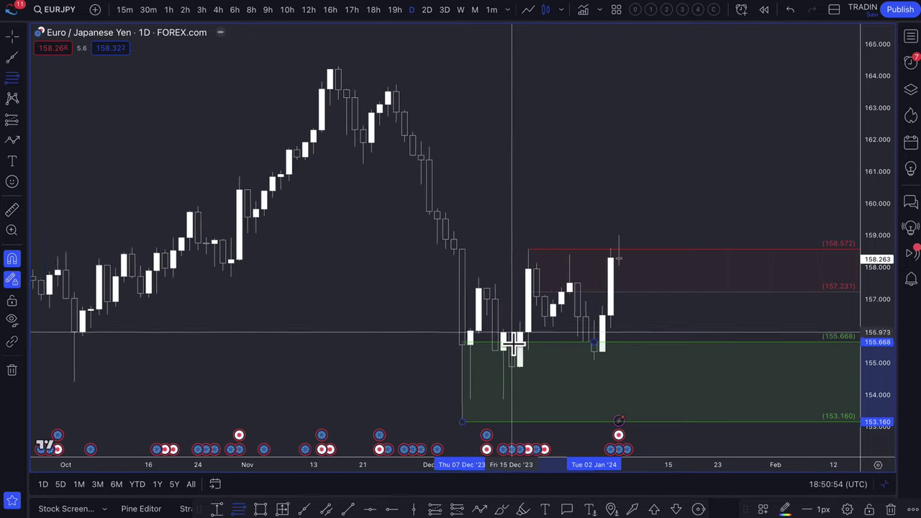
scroll(626, 256, "right", 3)
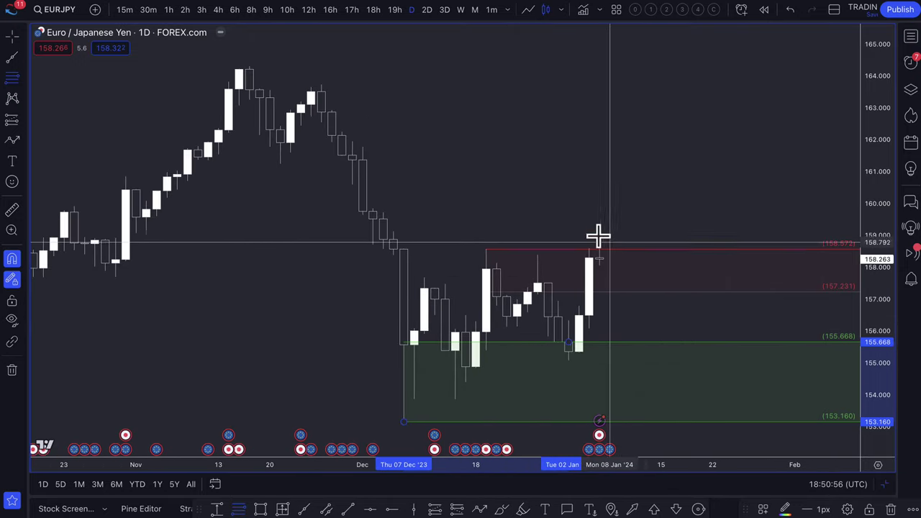
scroll(610, 249, "right", 2)
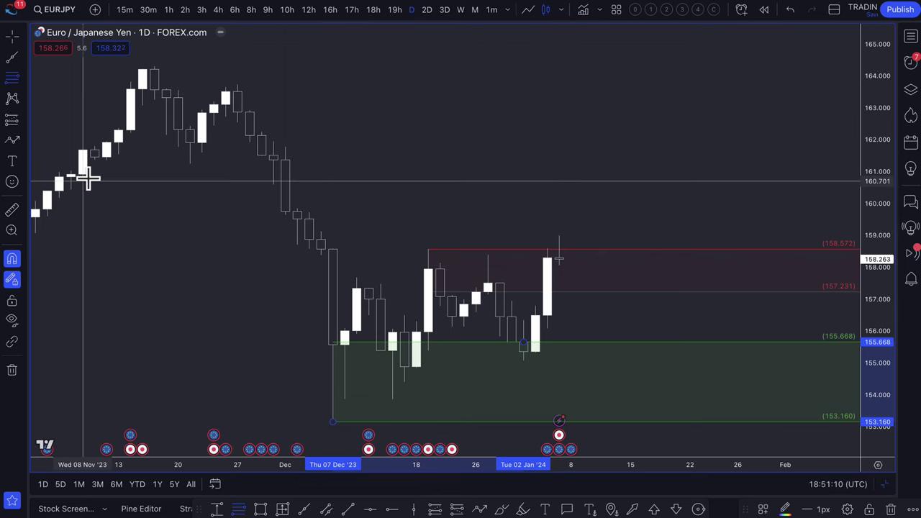
key("Escape")
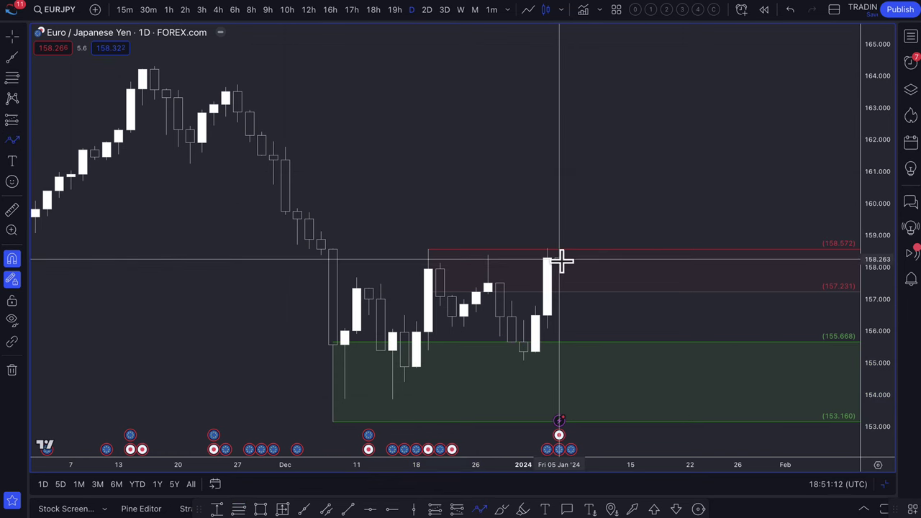
left_click(572, 280)
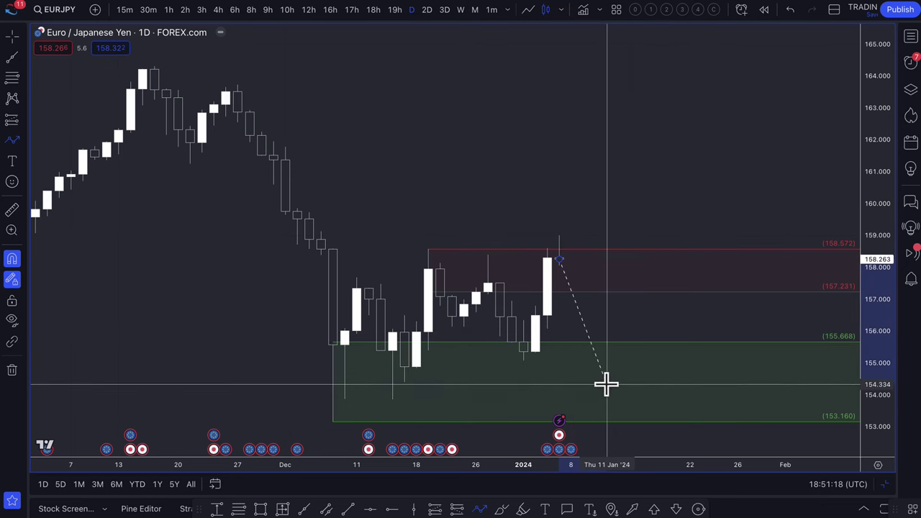
left_click(631, 385)
Step: Mark the upper EURJPY supply zone from 164.308 on 16 November to 163.113 on 24 November and apply the 1. SUPPLY template
scroll(530, 405, "down", 4)
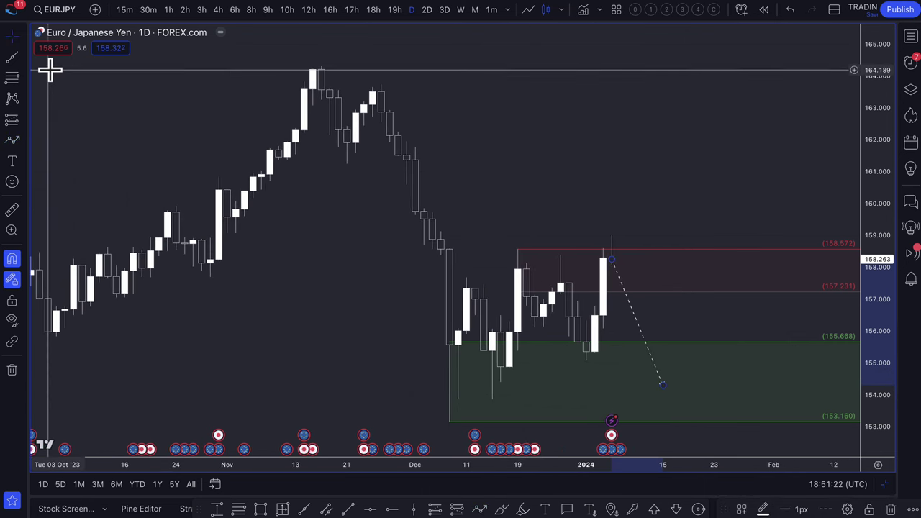
left_click(374, 104)
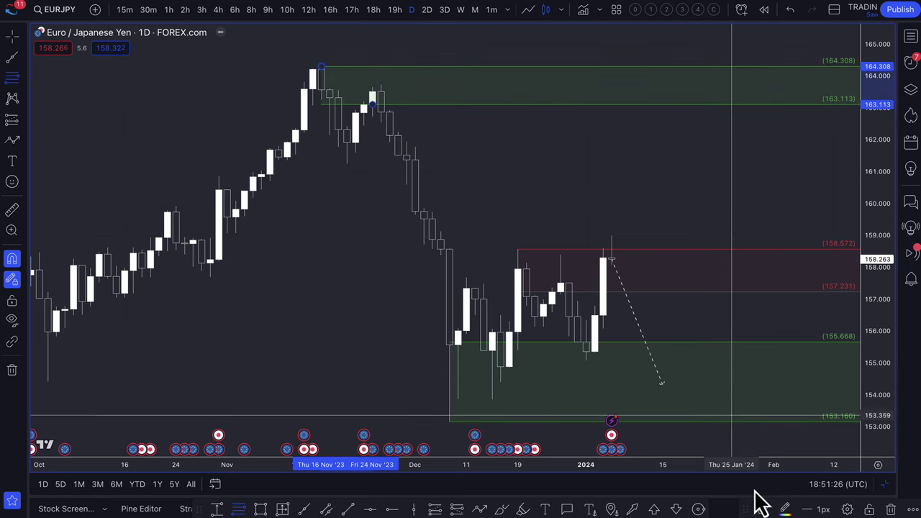
left_click(763, 509)
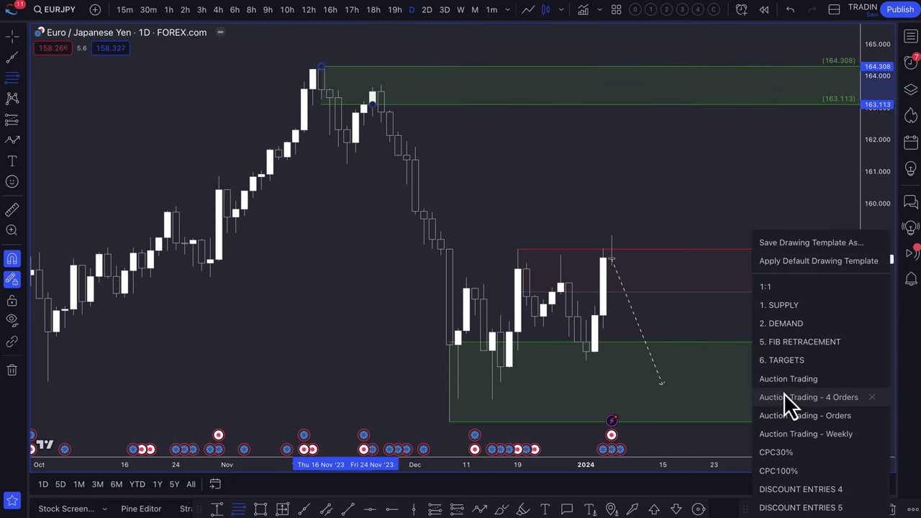
left_click(792, 306)
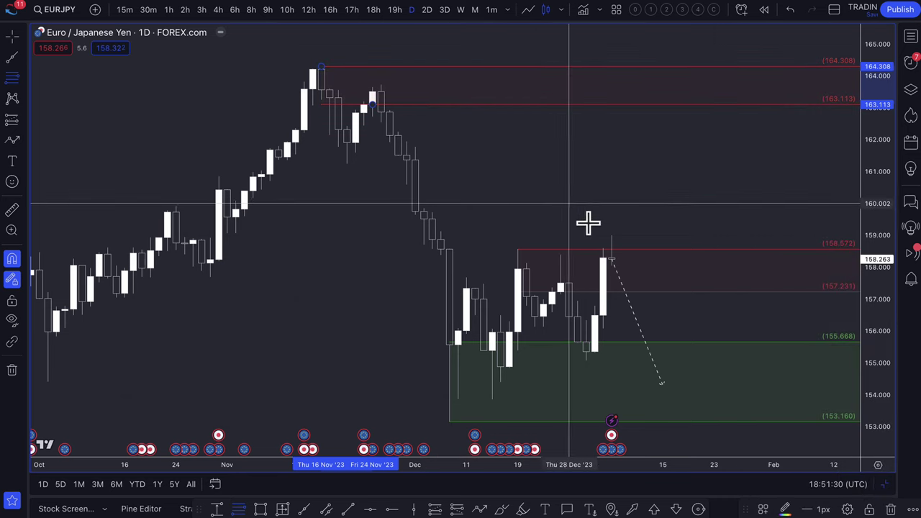
Step: Draw a rectangle over the EURJPY key level between 158.255 and 158.576, from 4 September to 25 January
scroll(623, 255, "down", 5)
left_click_drag(624, 254, 668, 254)
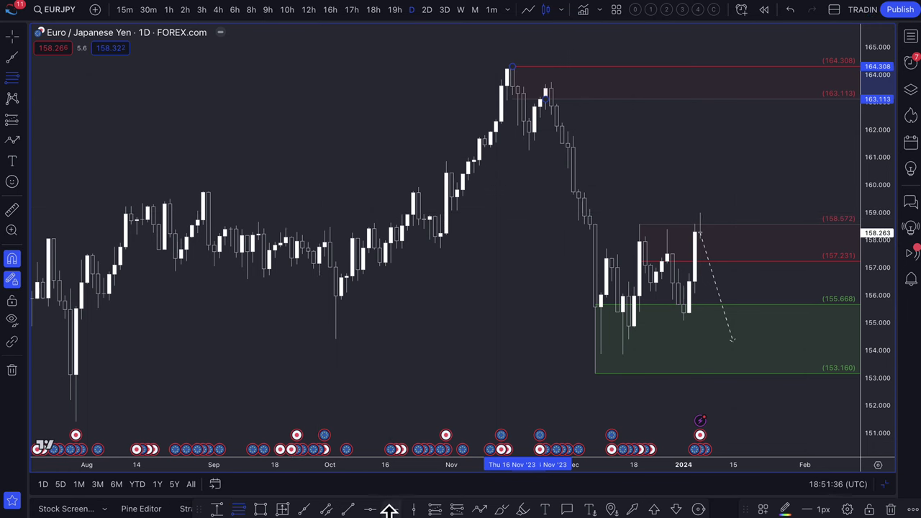
left_click(262, 509)
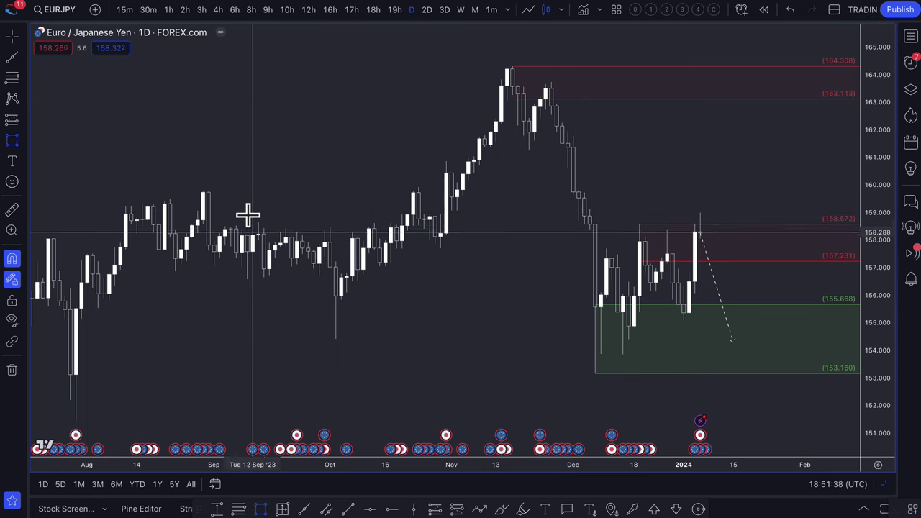
mouse_move(220, 232)
left_mouse_down()
mouse_move(754, 212)
mouse_move(768, 223)
left_mouse_up()
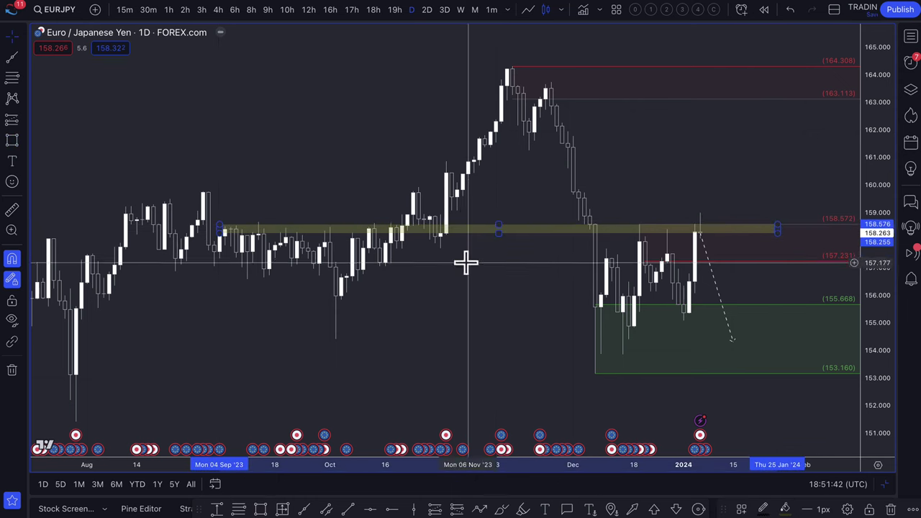
Step: Extend the key-level rectangle back to 27 June and lower its bottom edge to 157.920, then stretch its later end further ahead
scroll(331, 266, "down", 2)
scroll(333, 277, "down", 1)
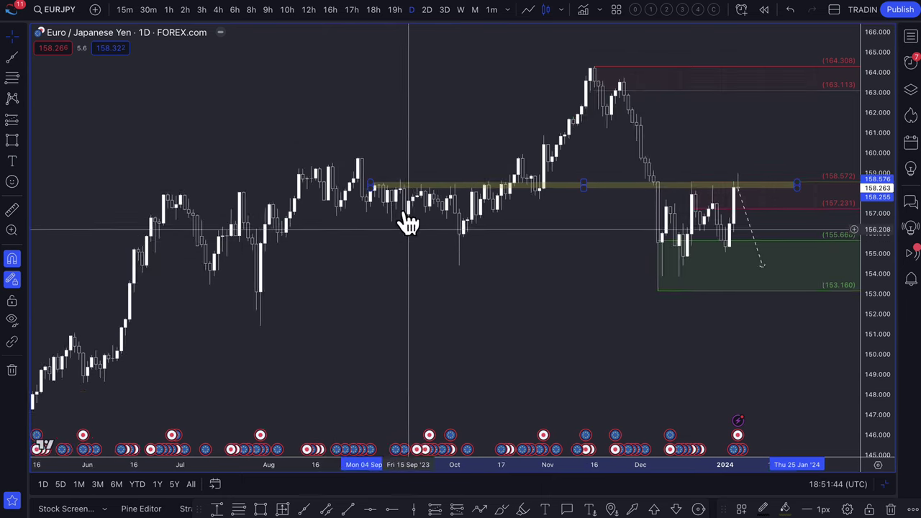
left_click_drag(364, 185, 165, 193)
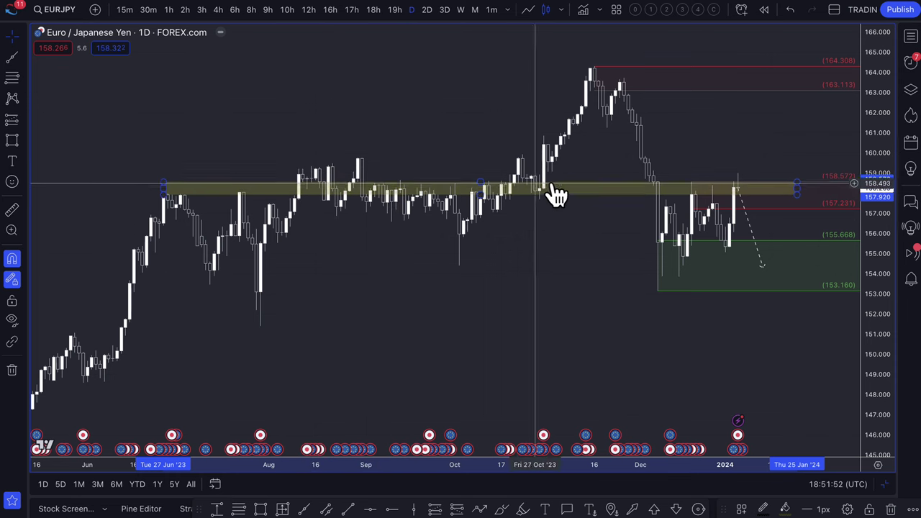
scroll(792, 190, "up", 5)
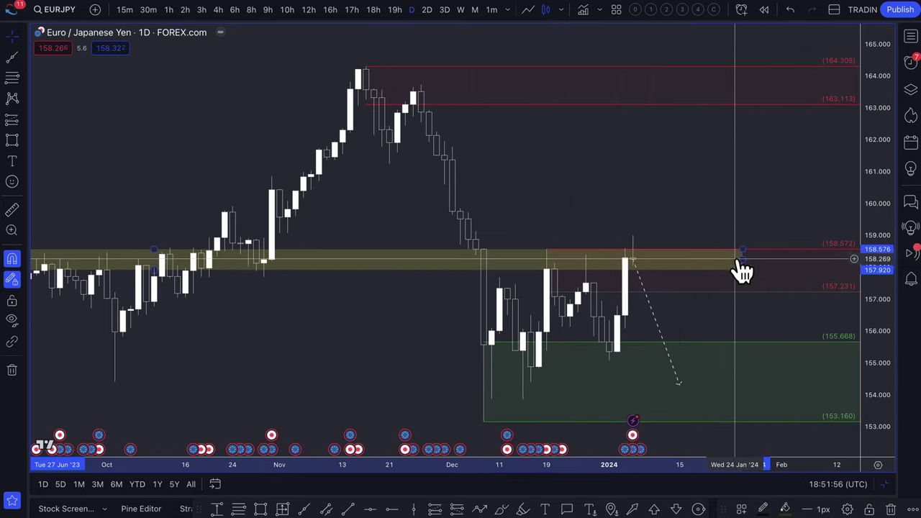
left_click_drag(742, 269, 806, 262)
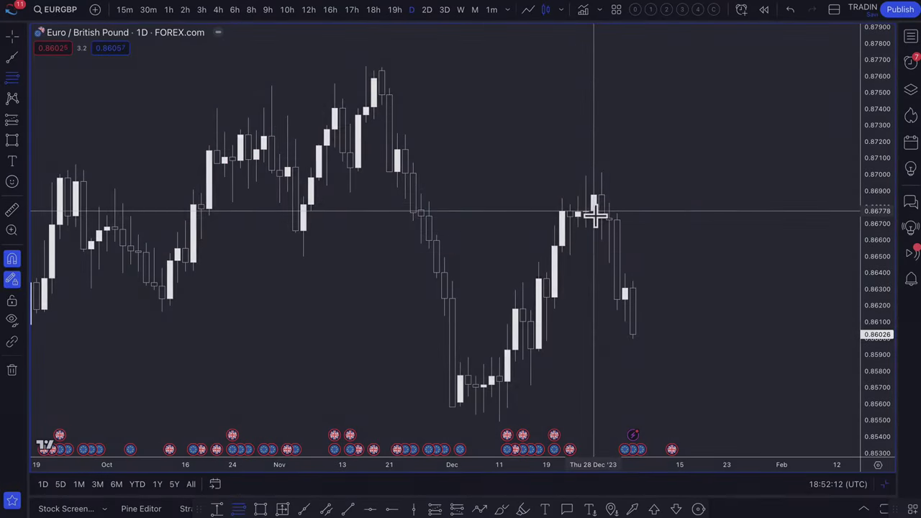
Step: On the EURGBP daily chart, mark supply from 0.86778 to 0.87148 on 28 December and 2. DEMAND from 0.85771 to 0.85492 on 11 December
left_click_drag(592, 211, 594, 156)
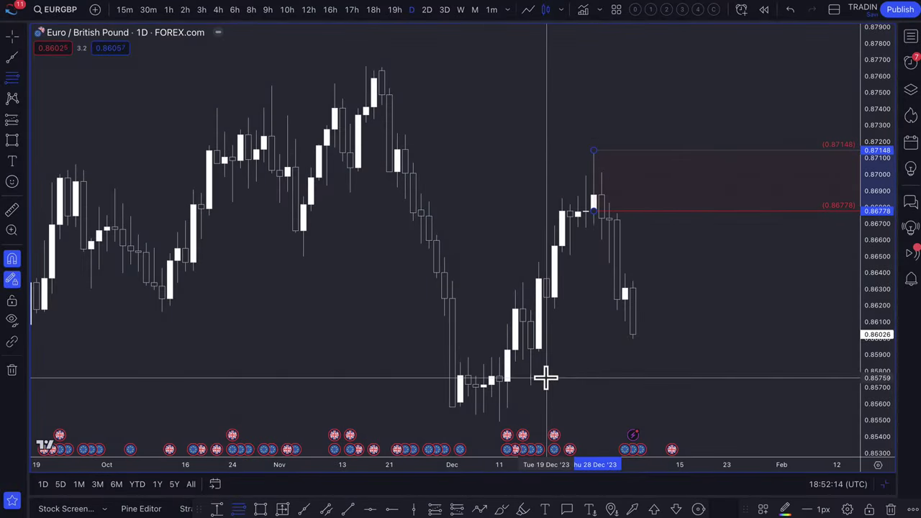
scroll(532, 376, "down", 2)
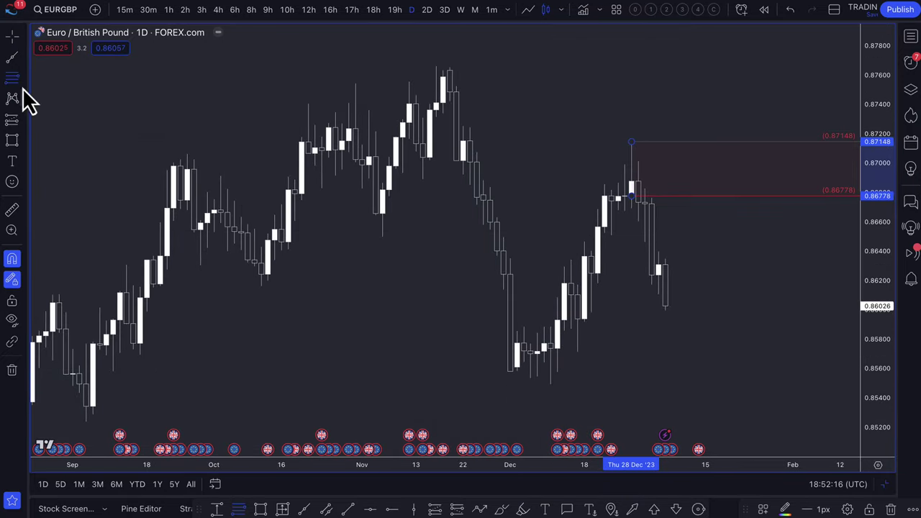
mouse_move(552, 344)
left_mouse_down()
mouse_move(545, 392)
mouse_move(564, 400)
mouse_move(554, 396)
left_mouse_up()
left_click(761, 509)
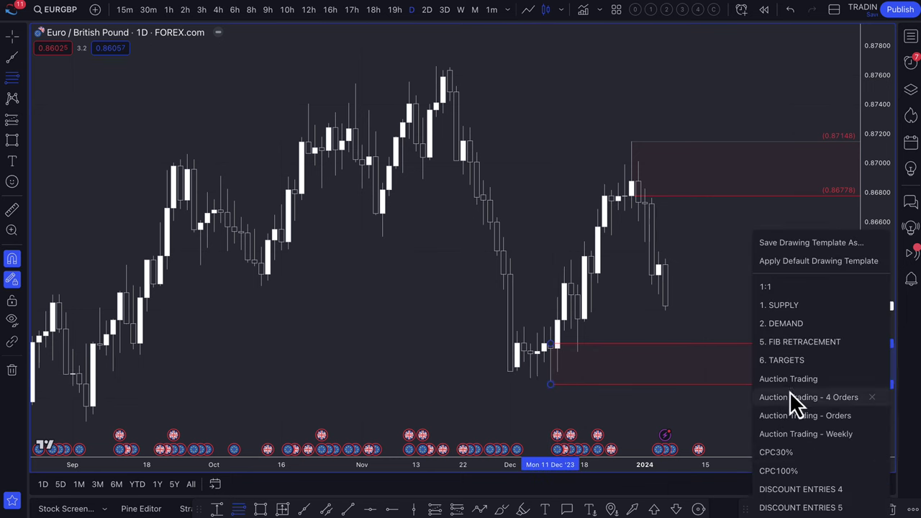
left_click(799, 323)
Step: Mark a second EURGBP supply zone from 0.86238 to 0.86397 on 4 January and apply the 1. SUPPLY template
scroll(637, 329, "up", 3)
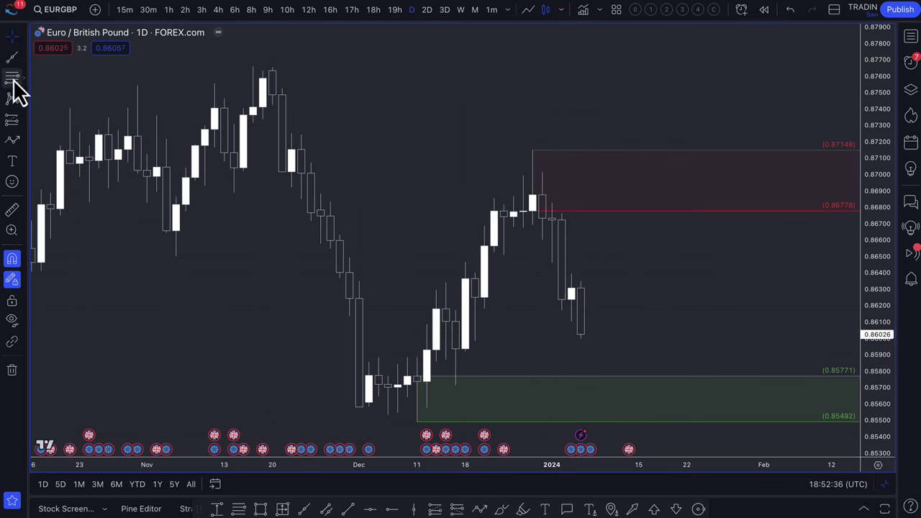
left_click(12, 77)
left_click(573, 273)
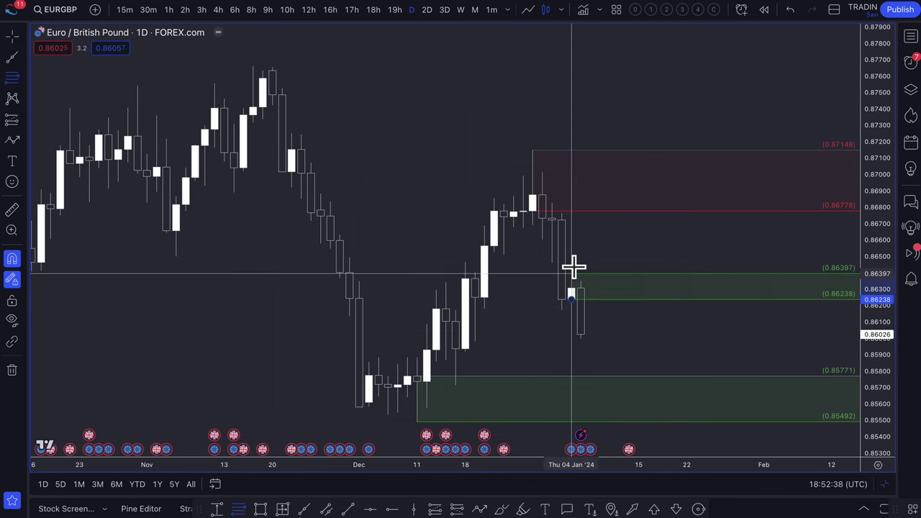
left_click(768, 508)
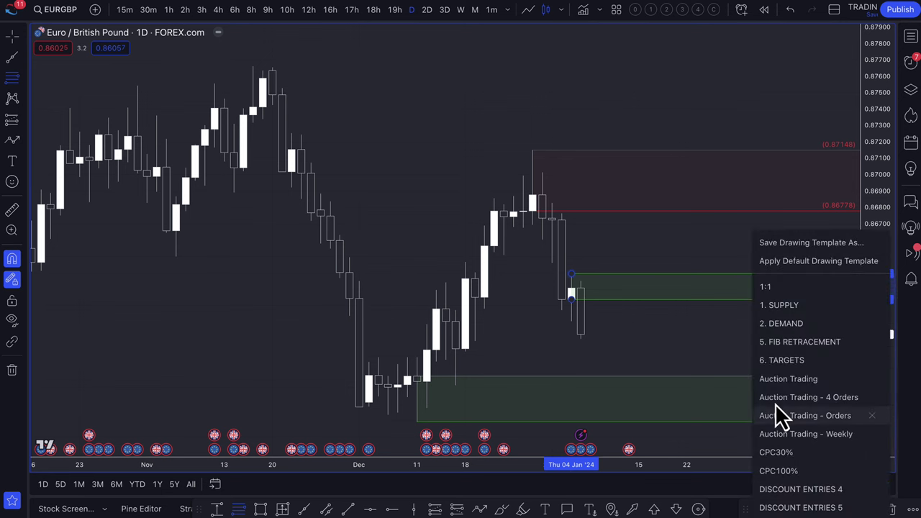
left_click(802, 308)
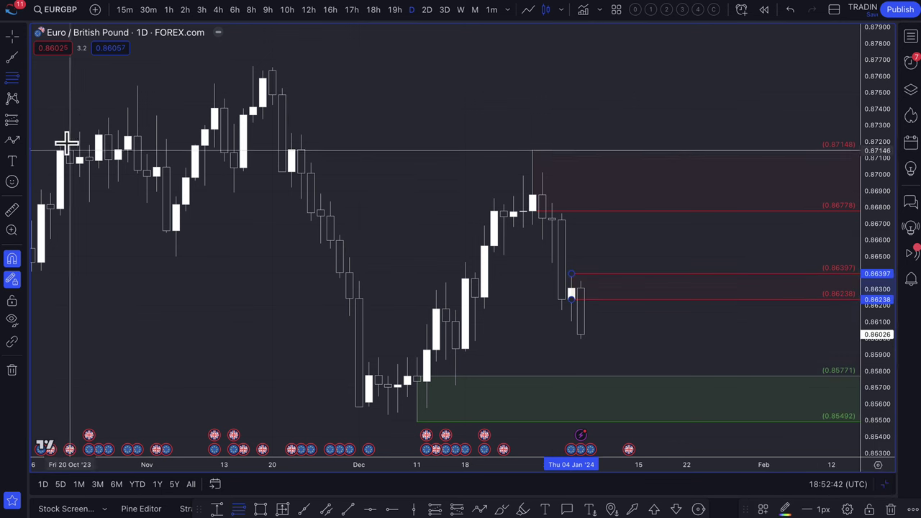
Step: Draw a EURGBP price path from the current price up into the 0.86238–0.86397 supply zone, ending at about 0.8595
left_click(582, 325)
left_click(609, 279)
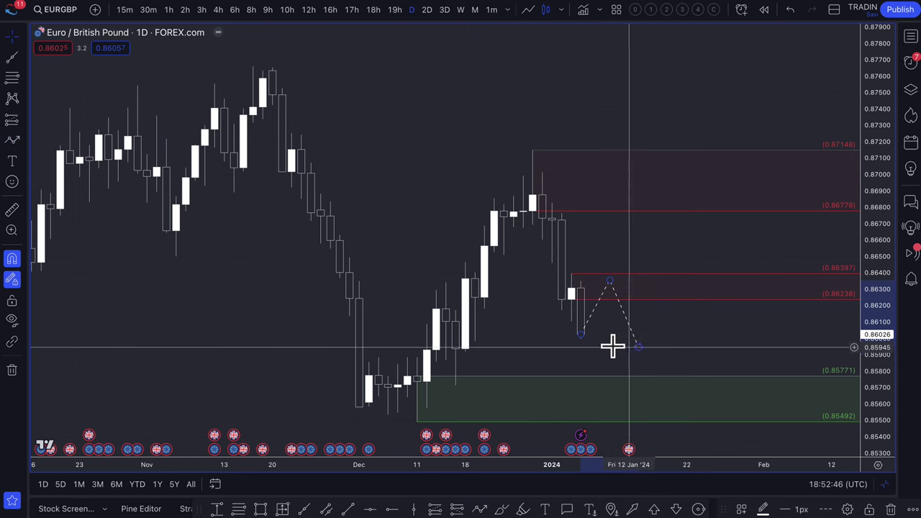
left_click(638, 346)
scroll(576, 335, "up", 2)
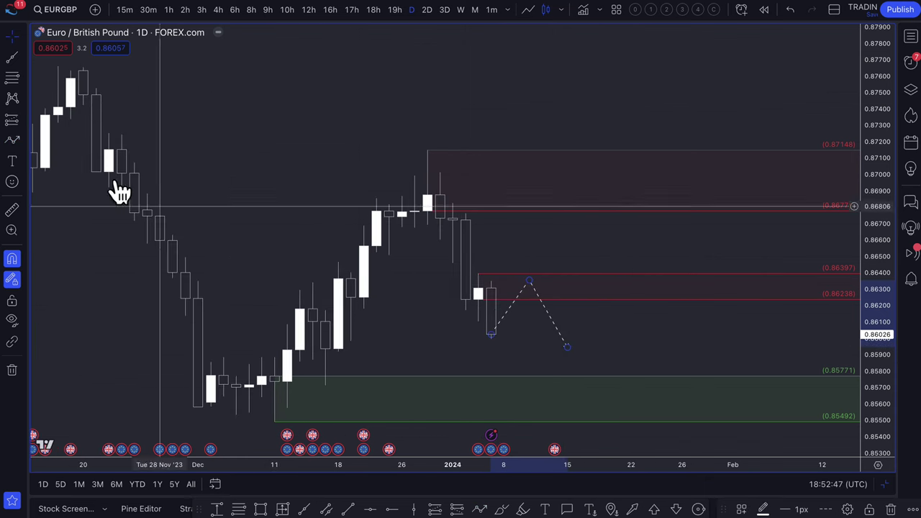
Step: Draw a second EURGBP path from the current price up to about 0.8691 in the upper supply zone, falling to about 0.8593
left_click(11, 140)
left_click(491, 327)
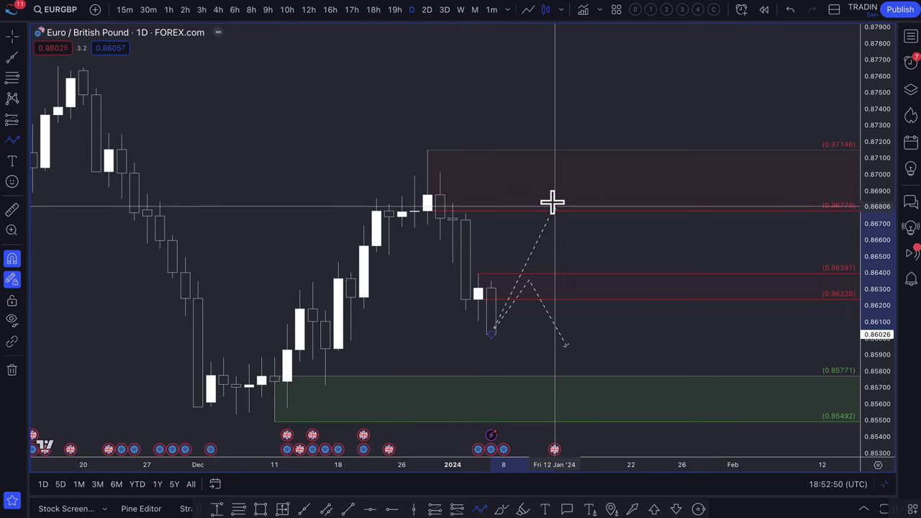
left_click(529, 190)
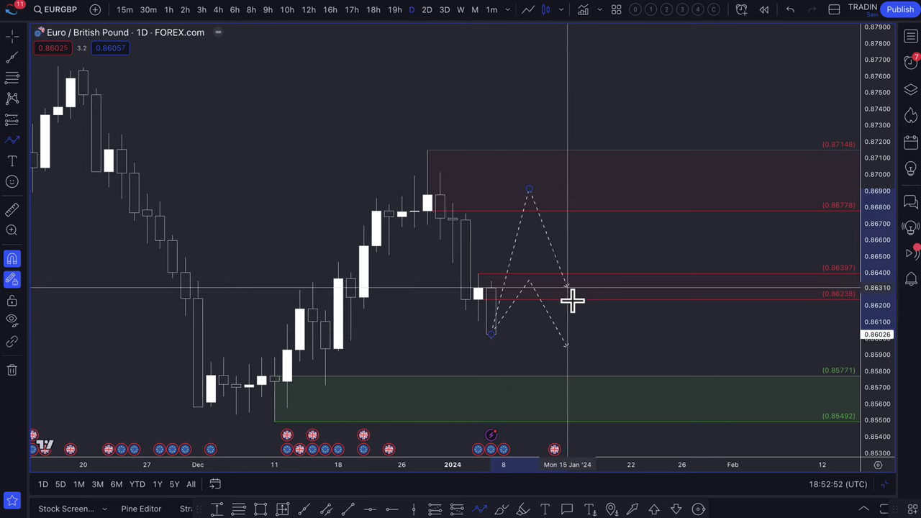
double_click(596, 349)
scroll(541, 391, "down", 3)
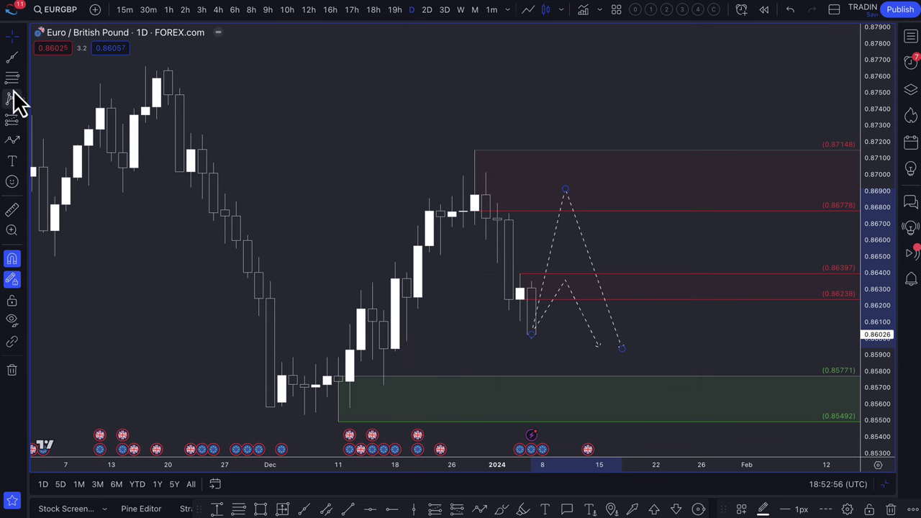
Step: Mark a EURGBP zone from 0.86103 to 0.85714 on 15 December and apply the 2. DEMAND template
key("alt+f")
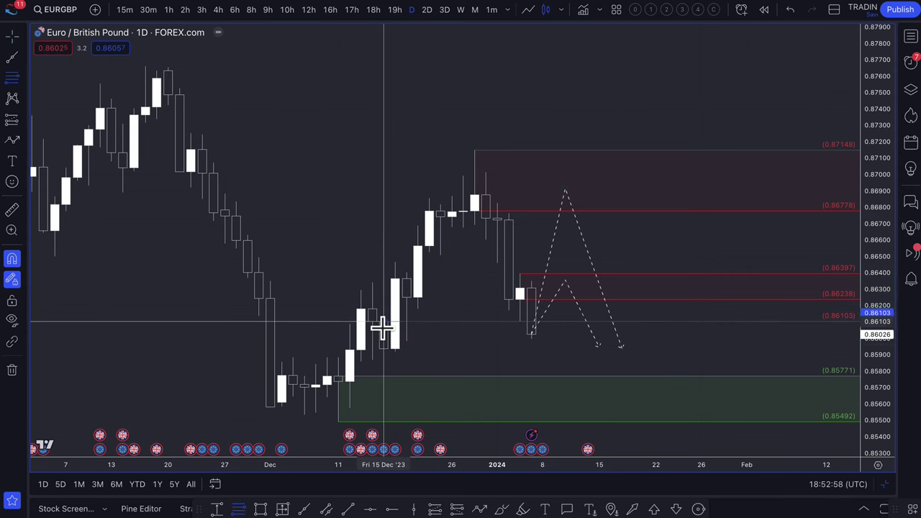
left_click(426, 403)
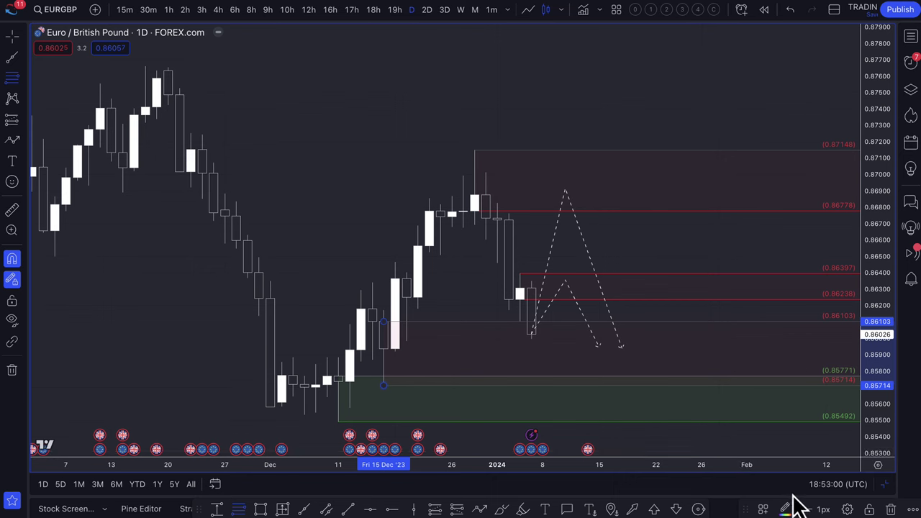
left_click(765, 510)
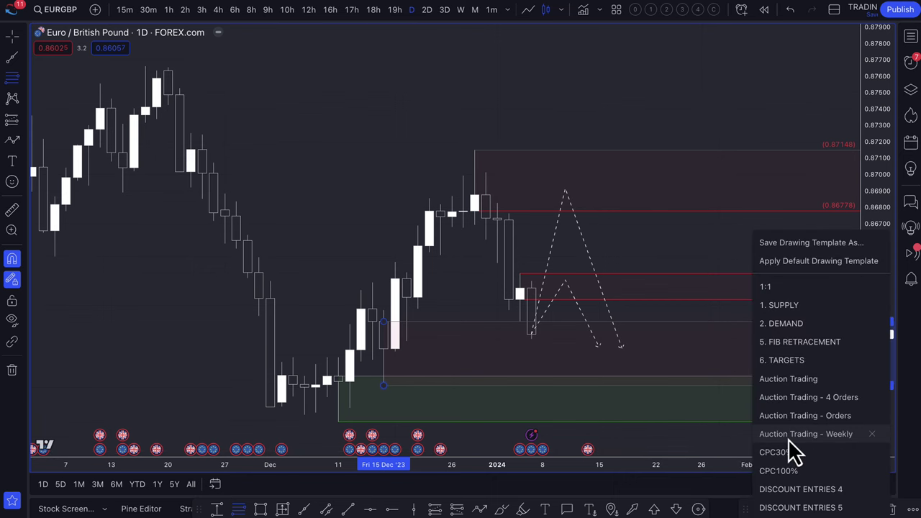
left_click(799, 329)
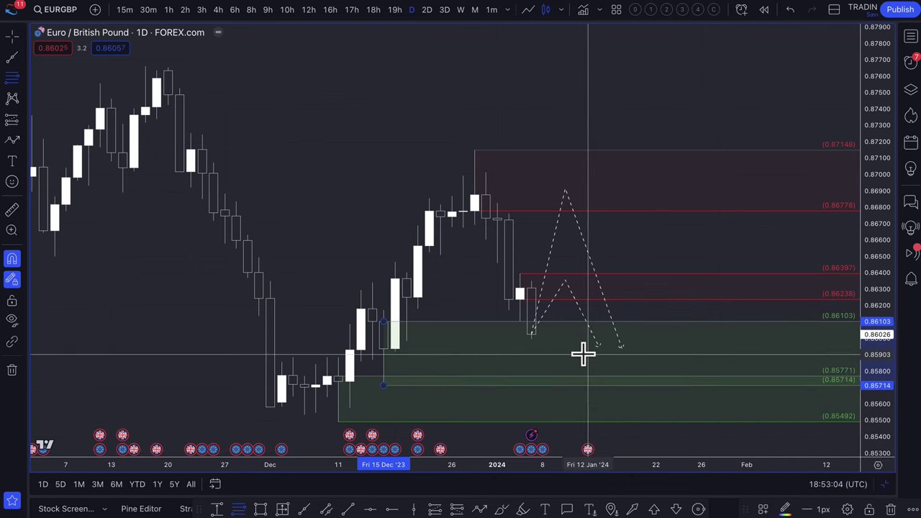
Step: Draw a EURGBP key-level rectangle from 29 August to 18 March with its upper edge at 0.86049
scroll(583, 352, "down", 4)
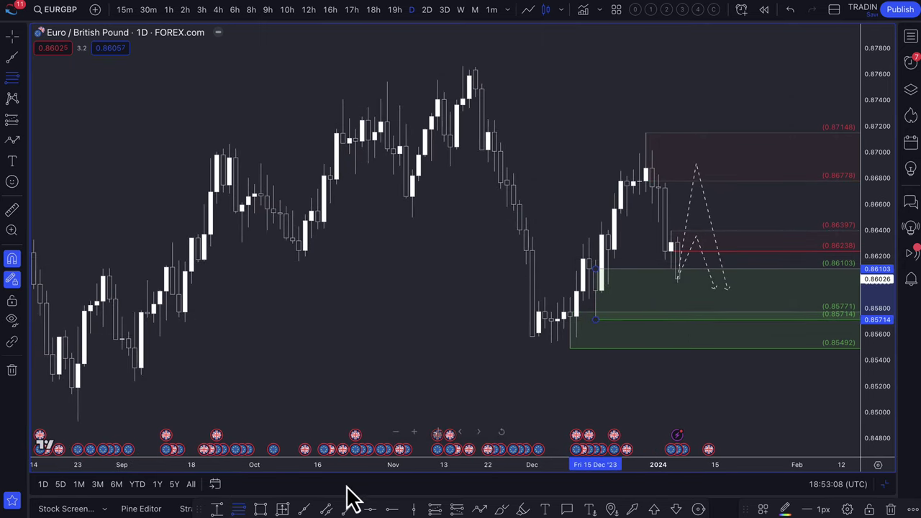
left_click(262, 510)
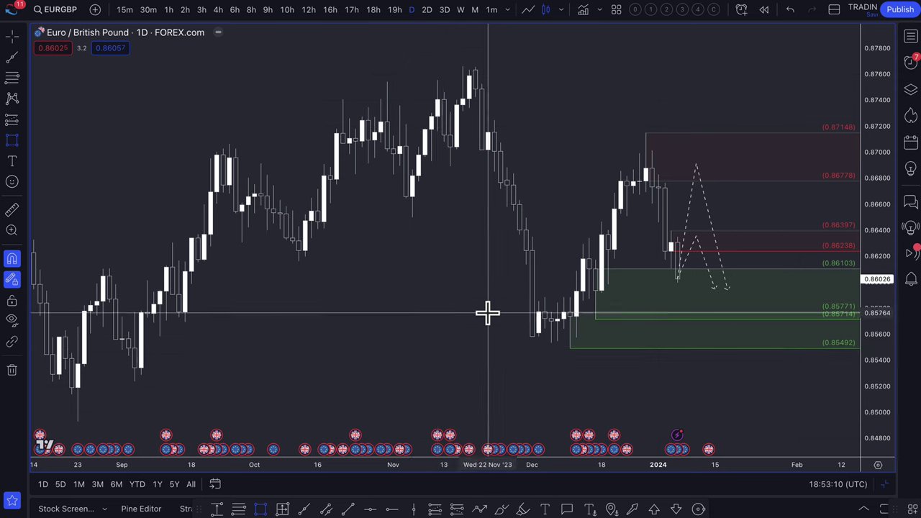
scroll(438, 304, "down", 5)
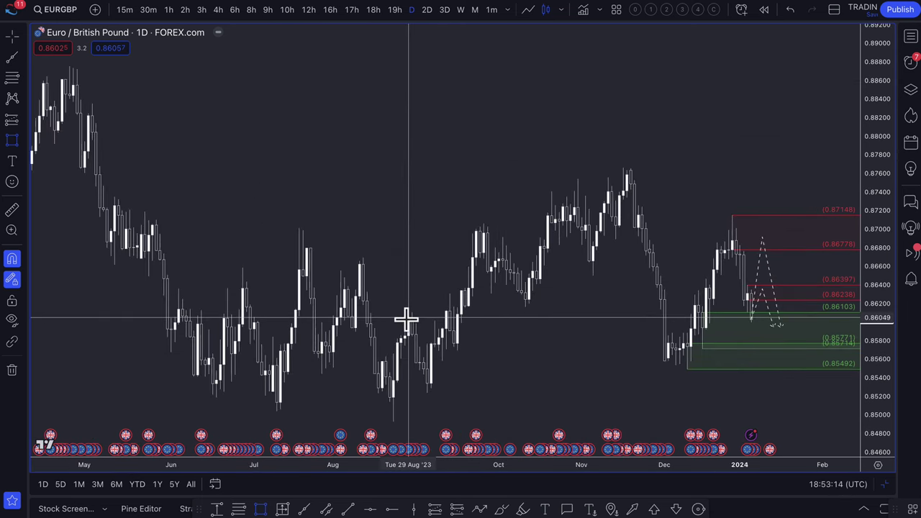
mouse_move(405, 319)
left_mouse_down()
mouse_move(674, 353)
mouse_move(791, 350)
mouse_move(804, 346)
mouse_move(811, 305)
left_mouse_up()
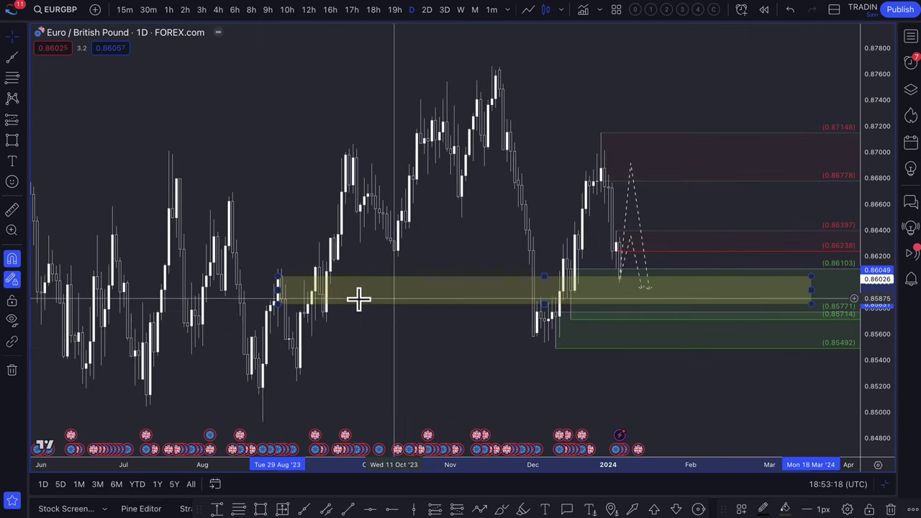
Step: Adjust the key-level rectangle to span 0.85903 to 0.85771 and start on 31 August
left_click_drag(279, 305, 321, 311)
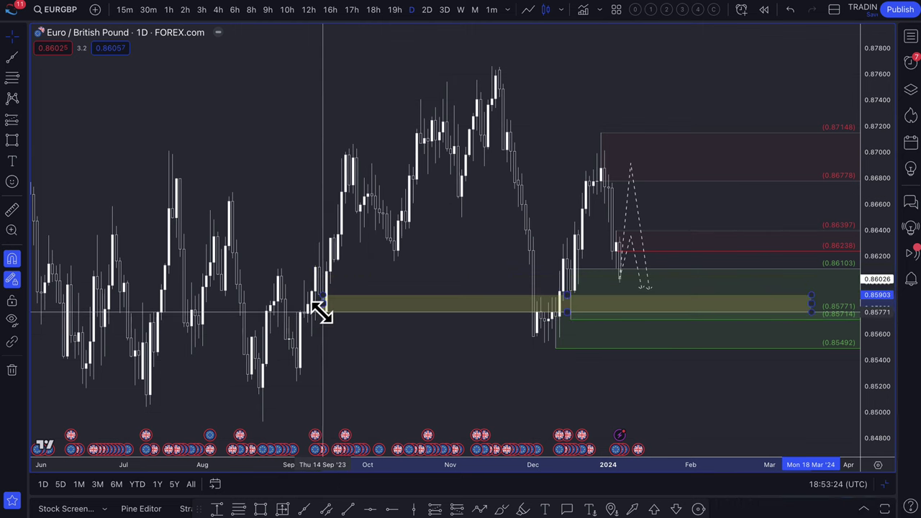
scroll(495, 353, "up", 5)
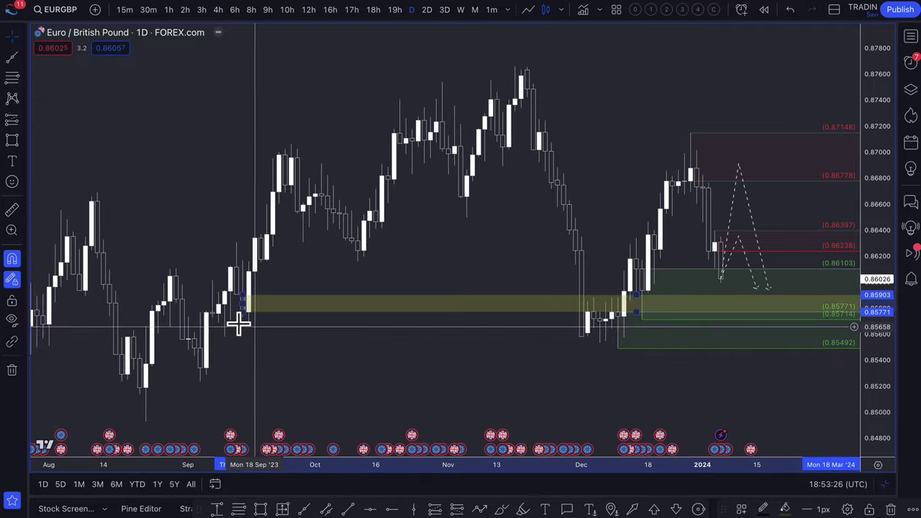
left_click_drag(243, 305, 181, 304)
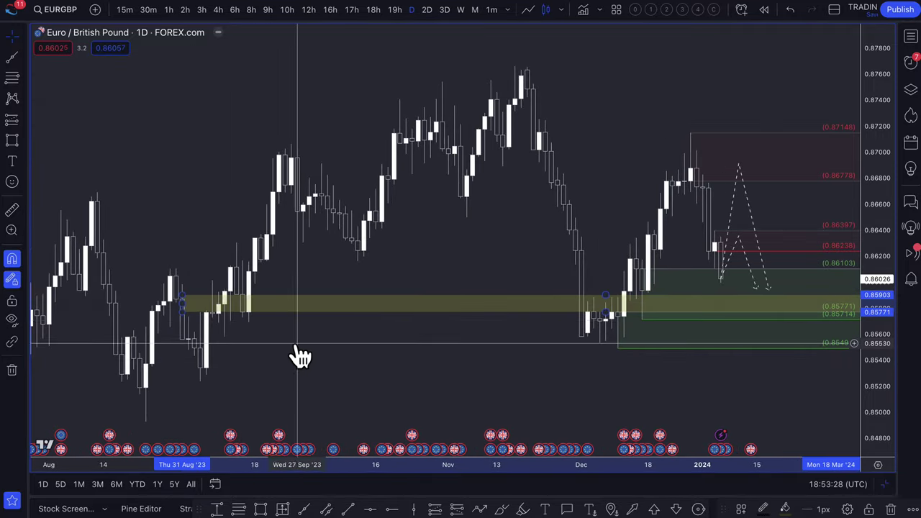
Step: Redirect the smaller path down to about 0.8556 in demand and back up to about 0.8622, and end the larger path at about 0.8622
scroll(288, 354, "up", 3)
scroll(134, 305, "down", 2)
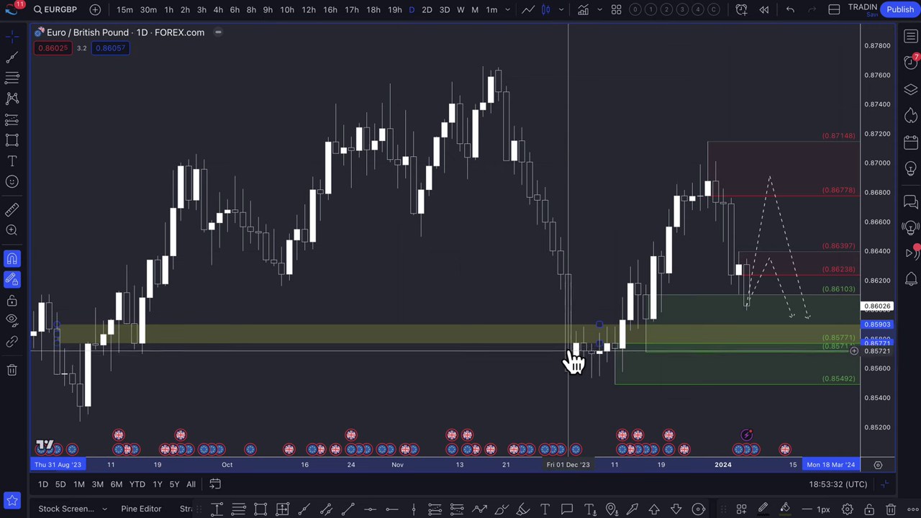
scroll(650, 349, "right", 5)
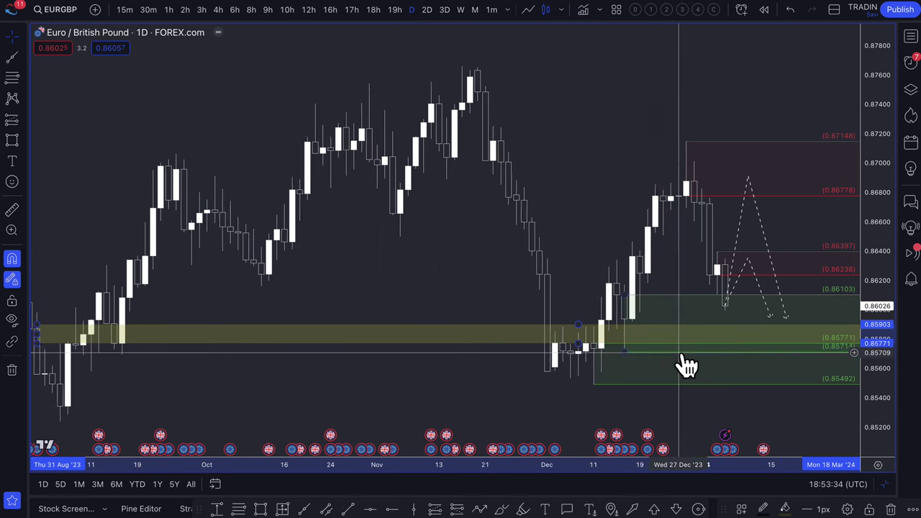
mouse_move(651, 360)
left_mouse_down()
mouse_move(662, 333)
mouse_move(650, 298)
mouse_move(652, 364)
mouse_move(700, 303)
left_mouse_up()
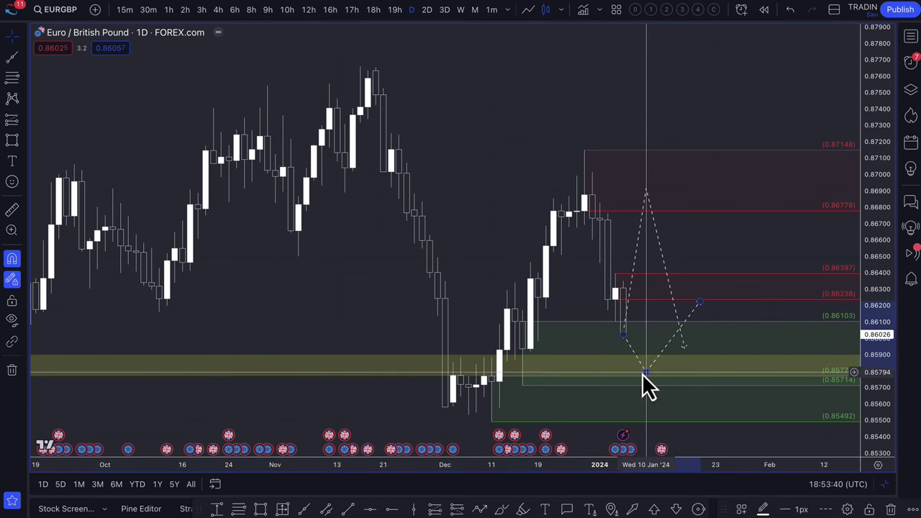
left_click_drag(647, 375, 652, 410)
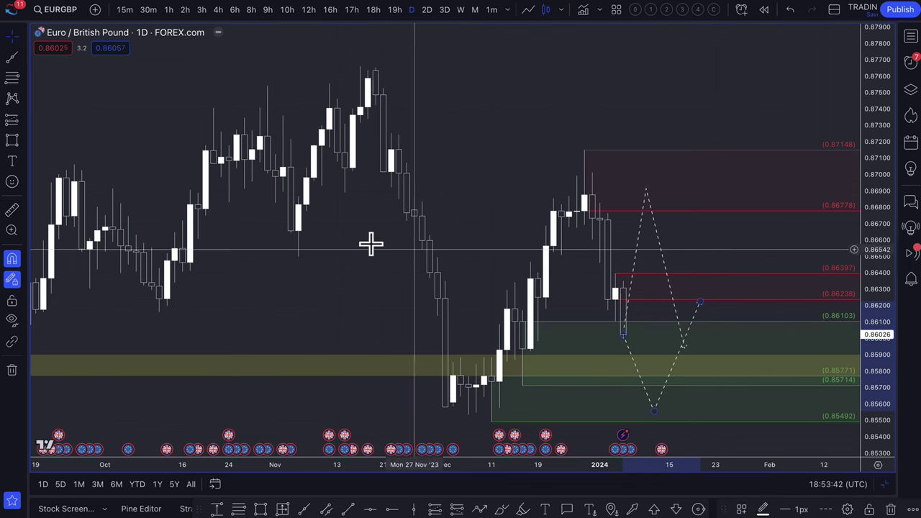
scroll(350, 206, "up", 4)
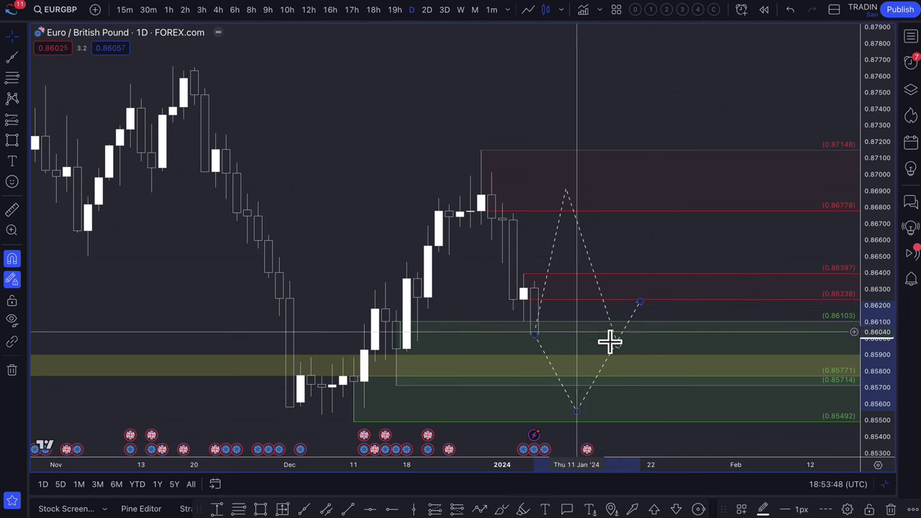
left_click_drag(621, 349, 609, 304)
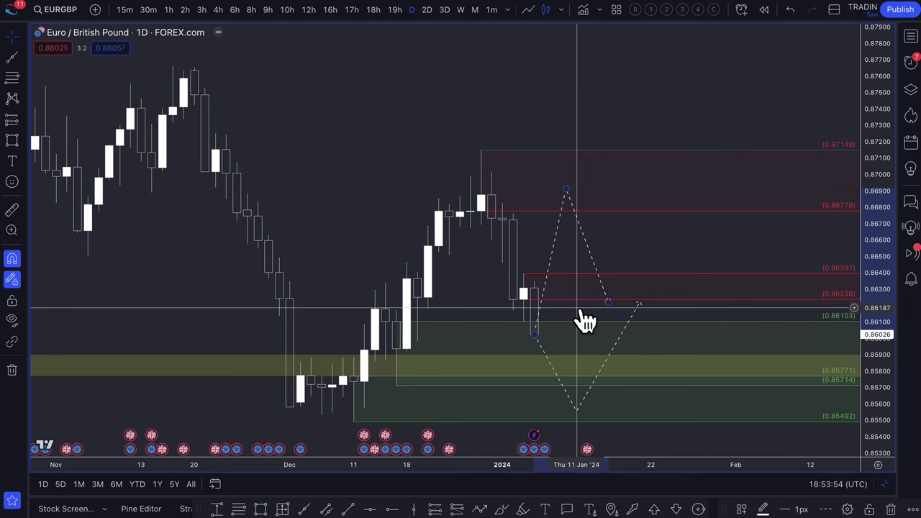
Step: Read the details of the economic events on 12, 8 and 5 January below the EURGBP chart
mouse_move(588, 451)
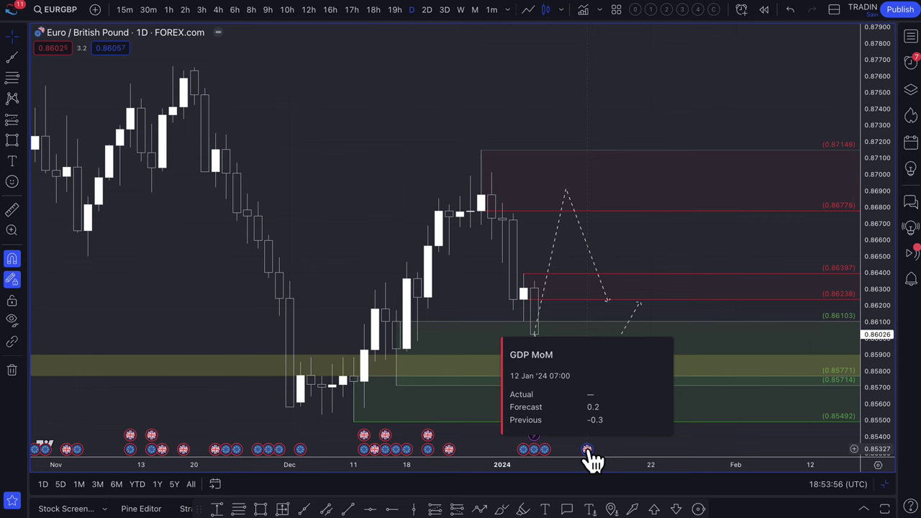
left_click(598, 285)
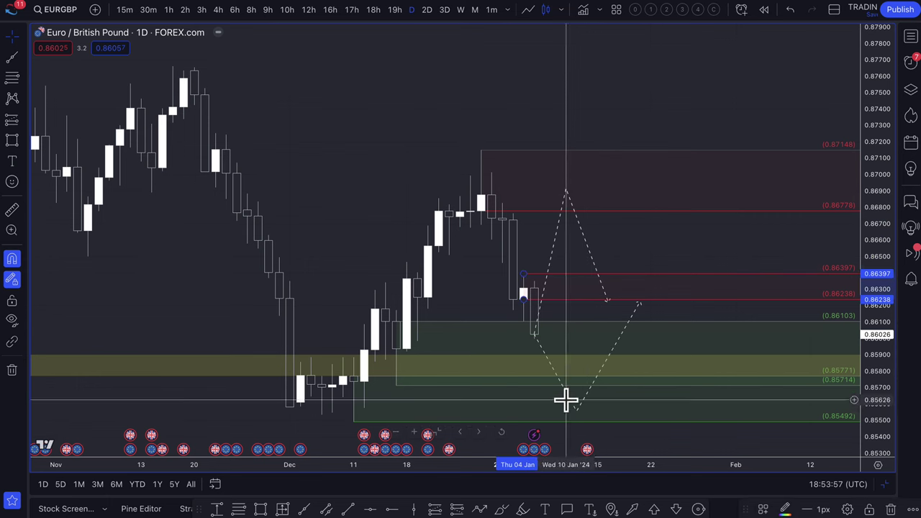
left_click(549, 450)
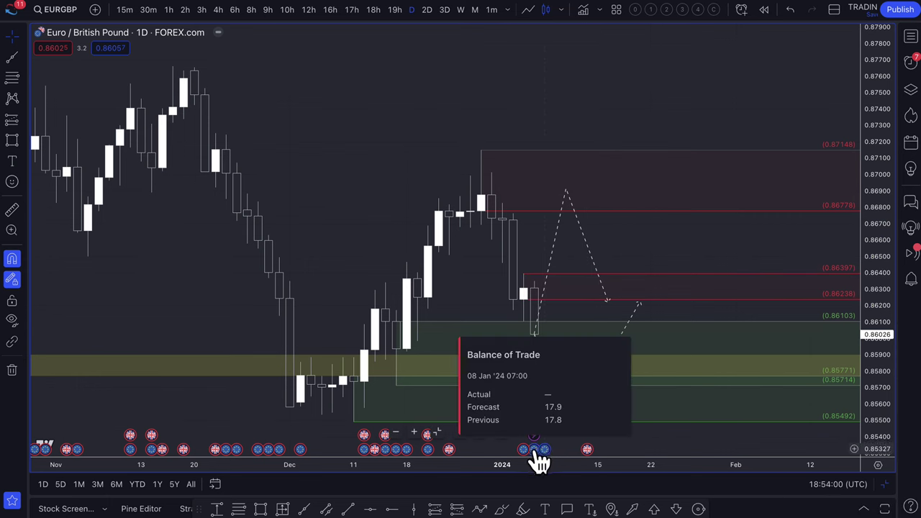
mouse_move(535, 451)
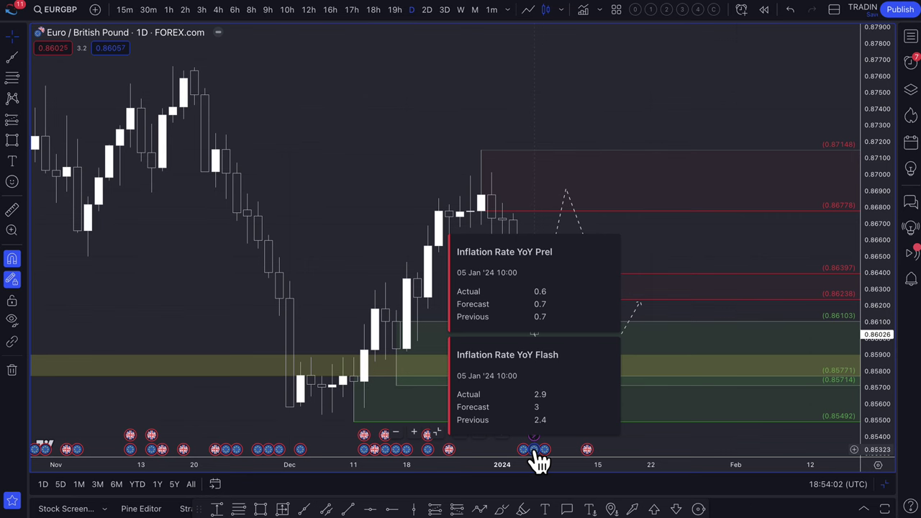
Step: Switch to the AUDUSD daily chart and mark a demand zone from 0.65679 to 0.65256, anchored at the 7 December low
scroll(539, 187, "up", 3)
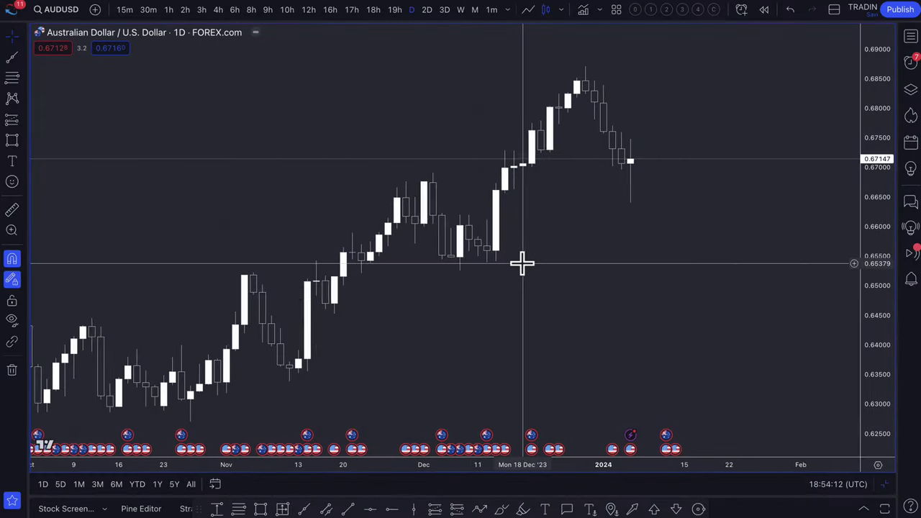
scroll(522, 264, "up", 2)
scroll(367, 215, "up", 1)
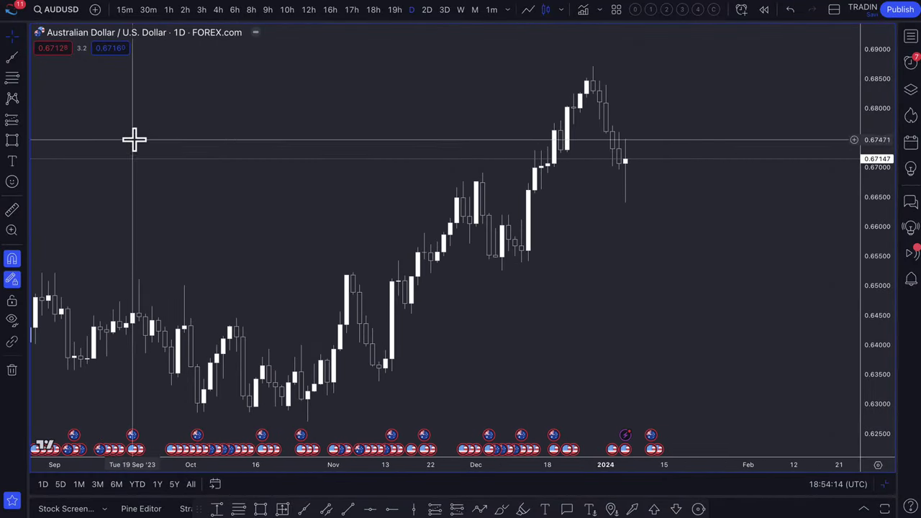
left_click(521, 246)
left_click(500, 270)
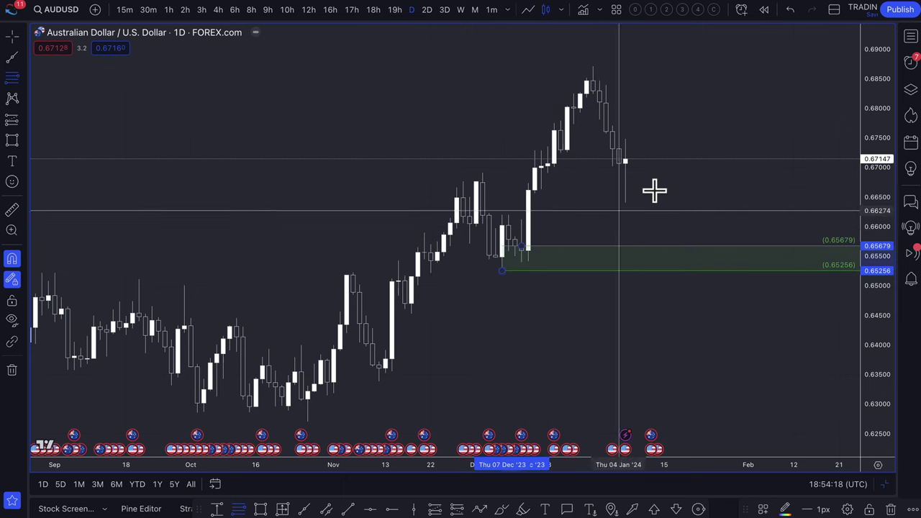
Step: Mark an AUDUSD zone from 0.68247 to 0.68712 at the 27–28 December high and apply the 1. SUPPLY template
scroll(654, 191, "up", 3)
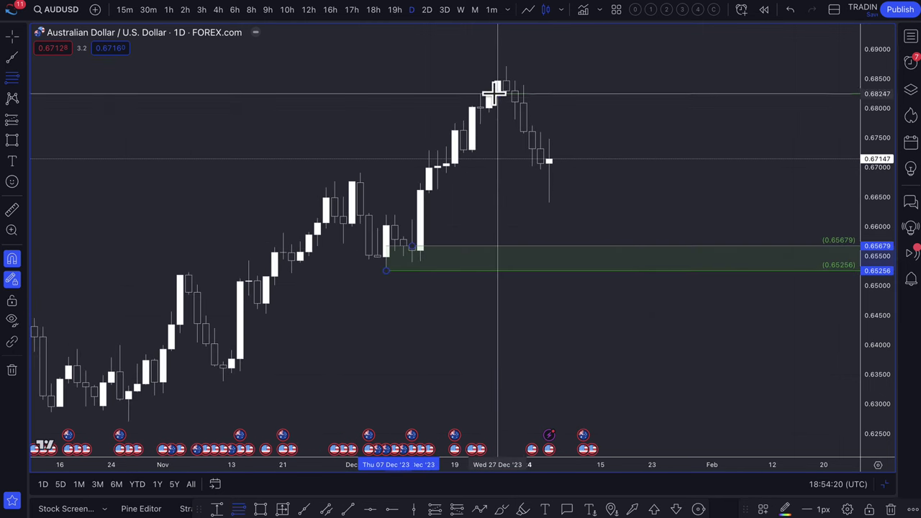
left_click(496, 94)
left_click(506, 67)
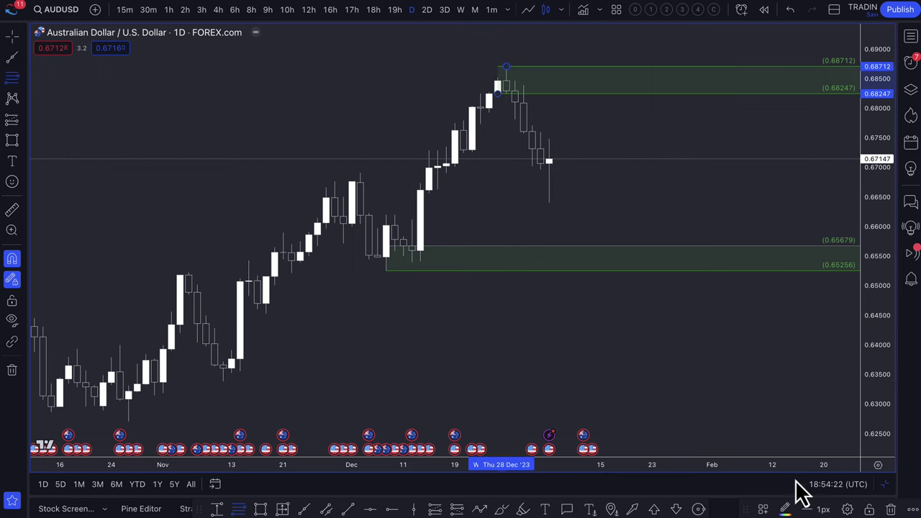
left_click(764, 509)
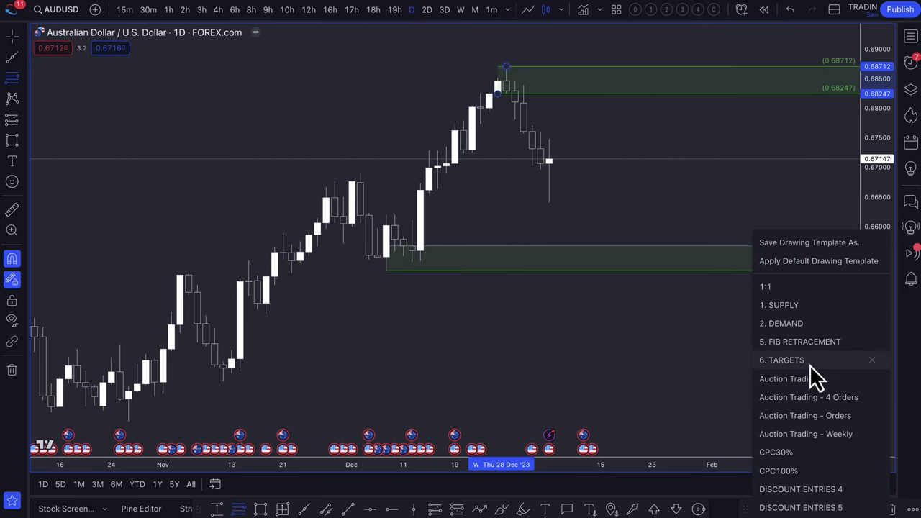
left_click(804, 305)
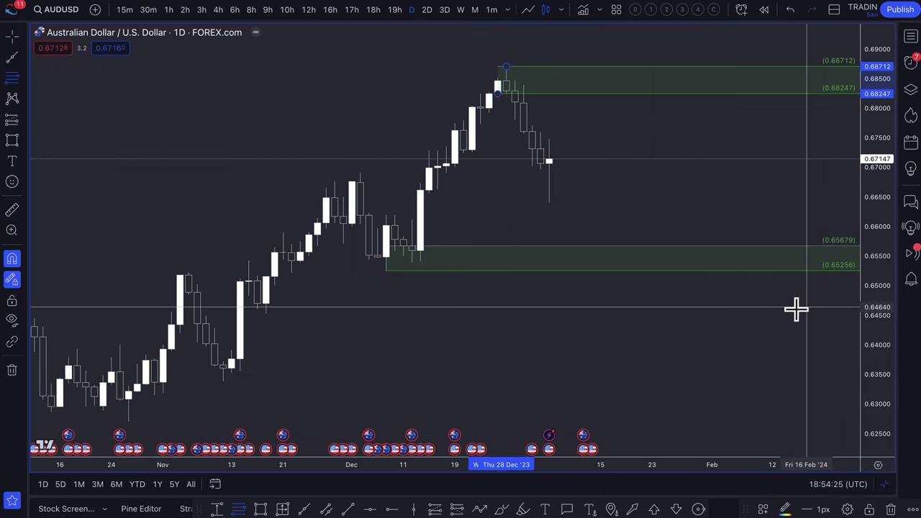
Step: Check the details of the Australian economic event on 11 January
left_click(583, 438)
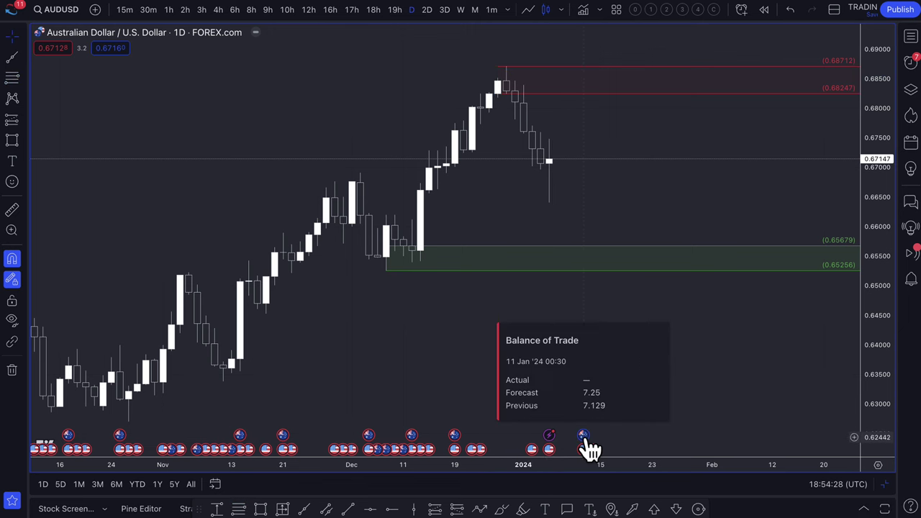
right_click(592, 238)
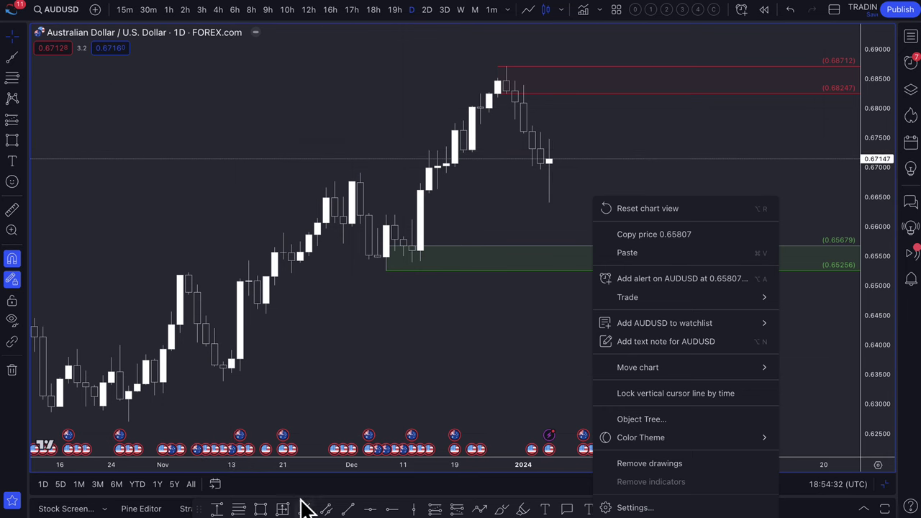
Step: Draw one AUDUSD path from the latest candle up to about 0.683 and another down to about 0.655, rebounding to about 0.674
left_click(477, 510)
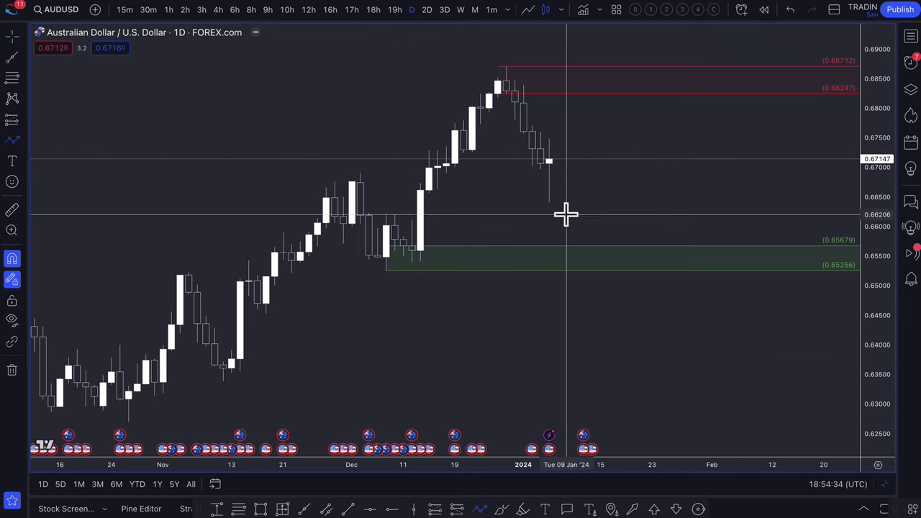
left_click(548, 159)
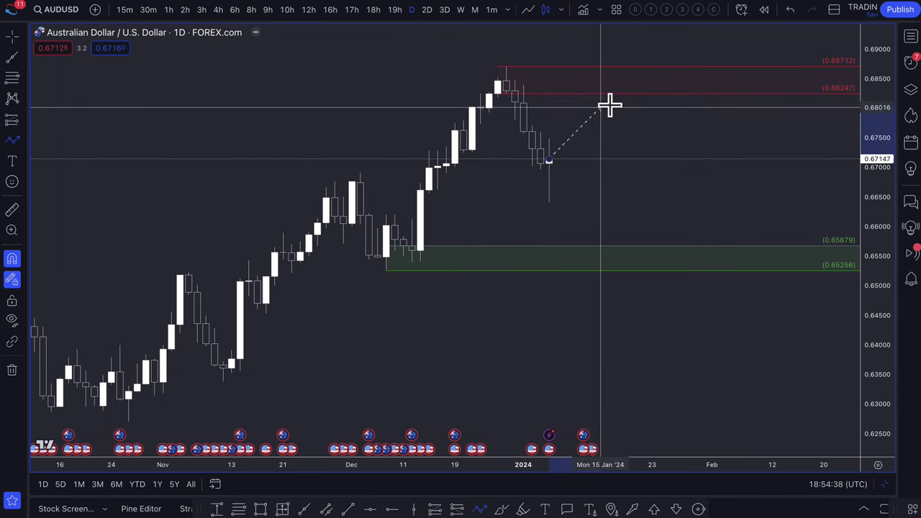
left_click(605, 88)
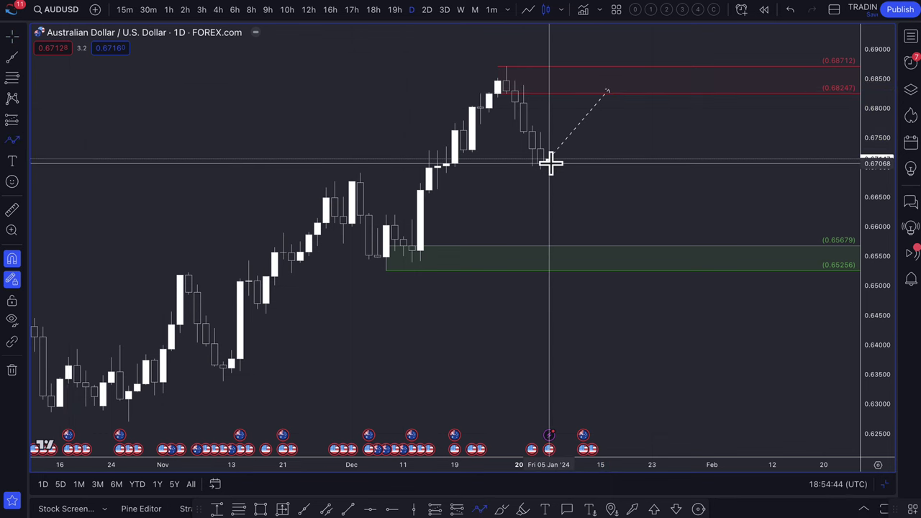
left_click(550, 161)
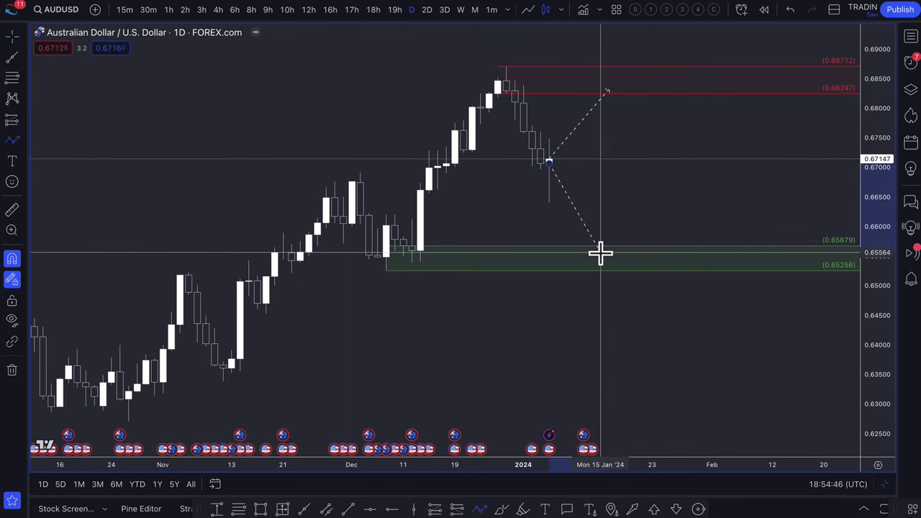
left_click(601, 258)
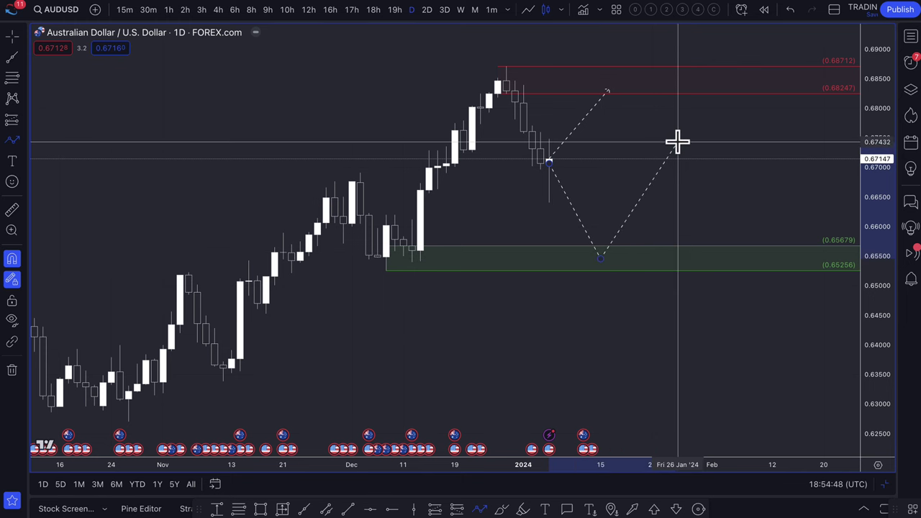
left_click(677, 141)
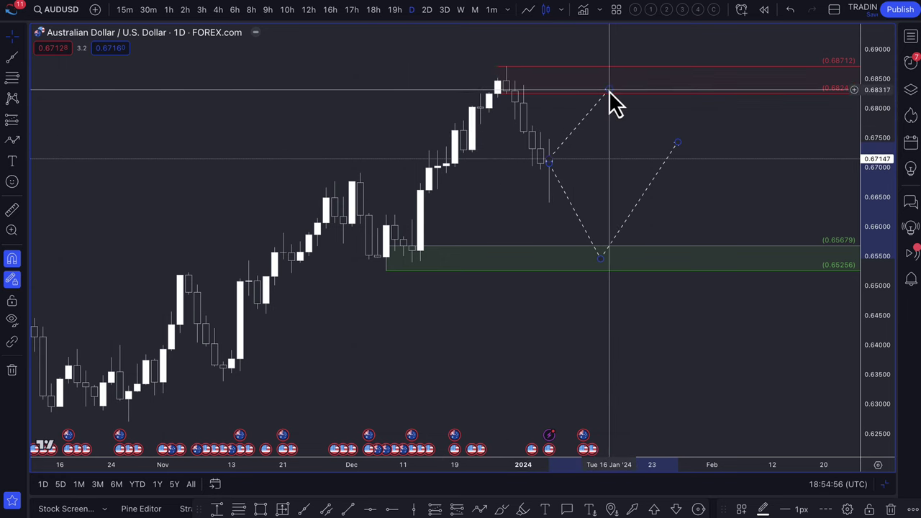
Step: Adjust the AUDUSD paths: raise the bullish target to about 0.686, shorten the rebound to about 0.662 and deepen its low to about 0.654
left_click_drag(608, 91, 617, 75)
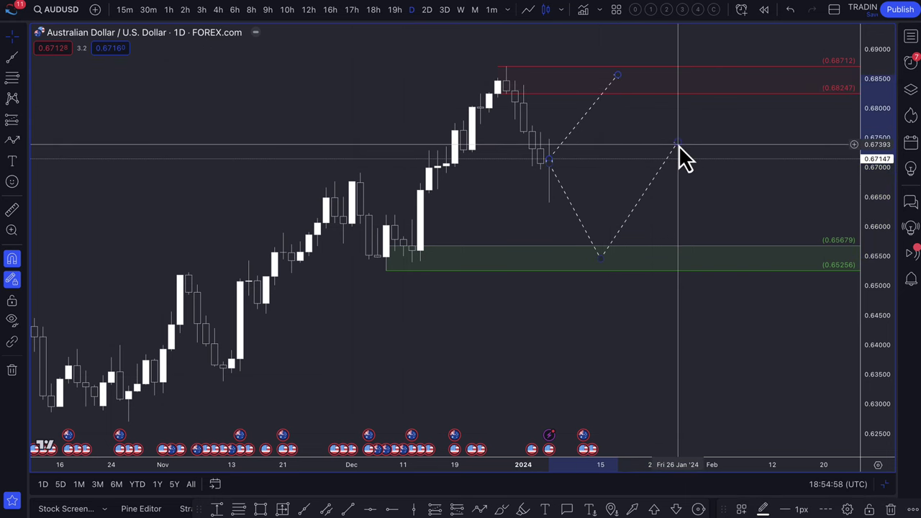
left_click_drag(677, 145, 643, 212)
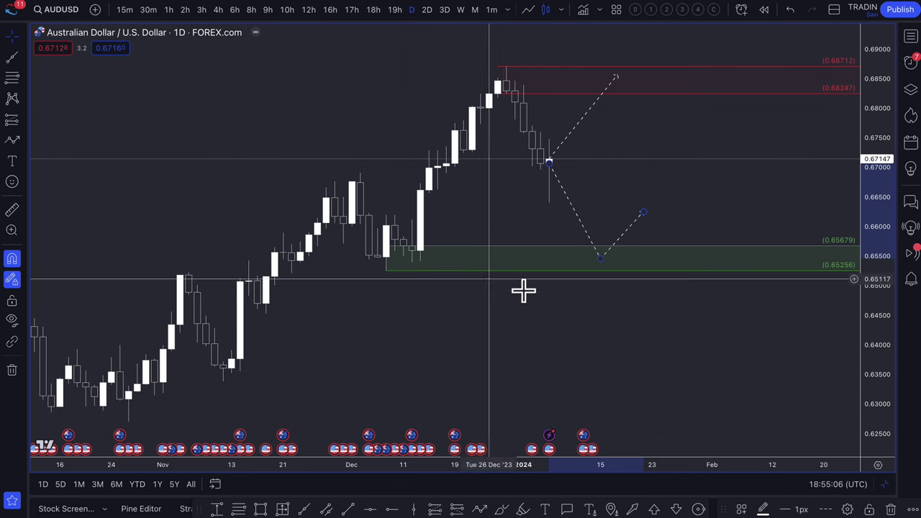
left_click_drag(599, 261, 591, 265)
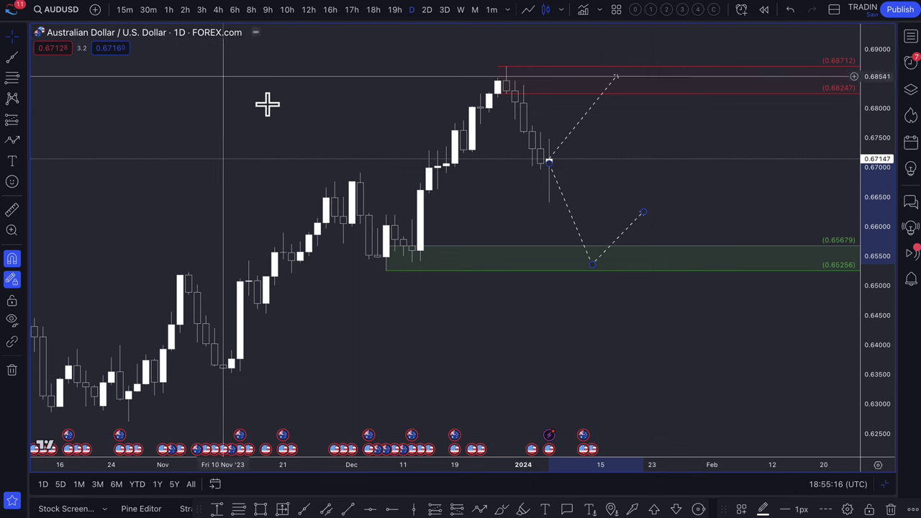
Step: Switch to the XAUUSD daily chart and mark a zone from 1981.96 to 1973.15 at the 12–13 December low with the 2. DEMAND template
left_click(285, 170)
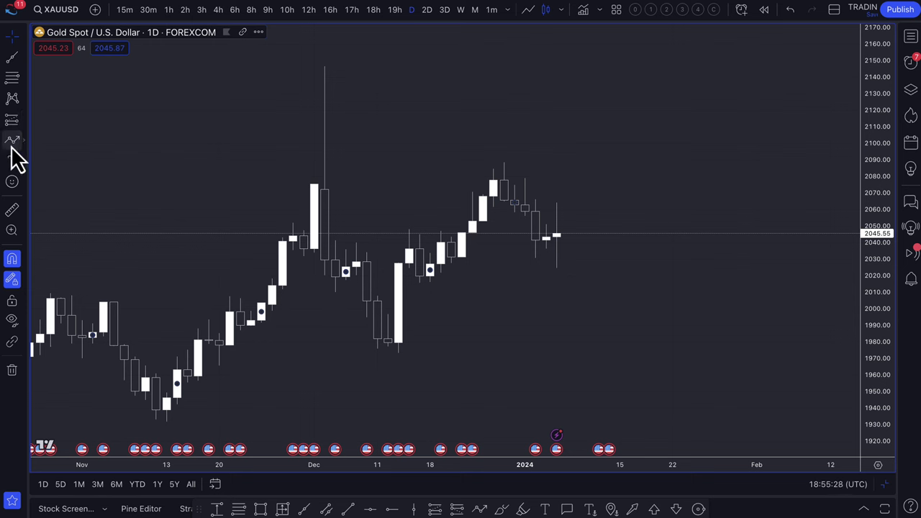
left_click(12, 78)
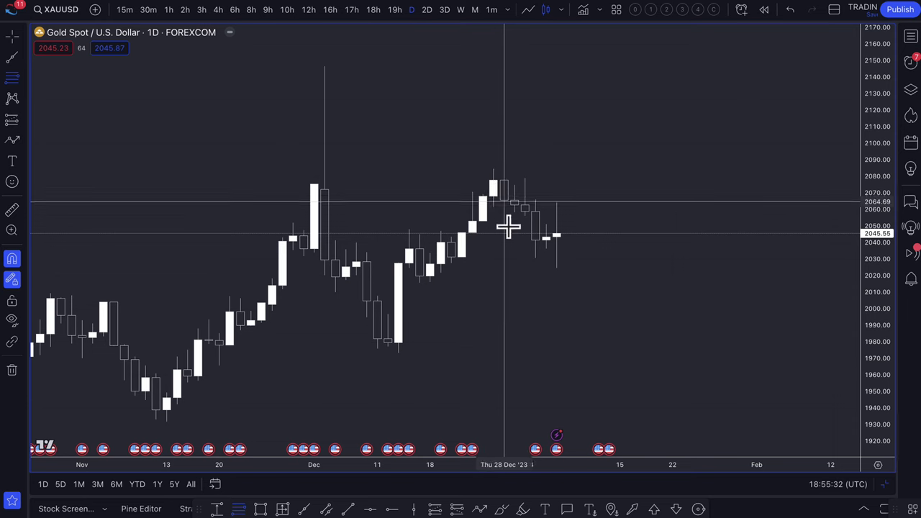
scroll(511, 272, "down", 3)
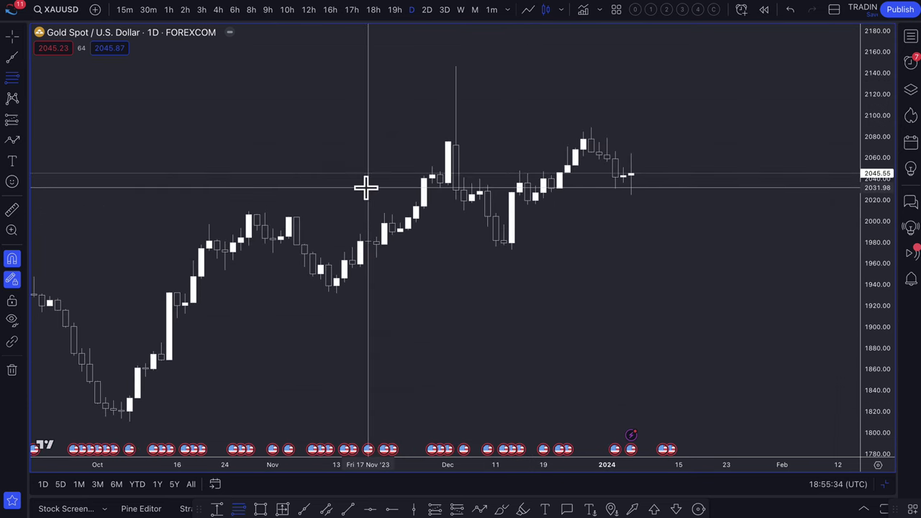
left_click(12, 82)
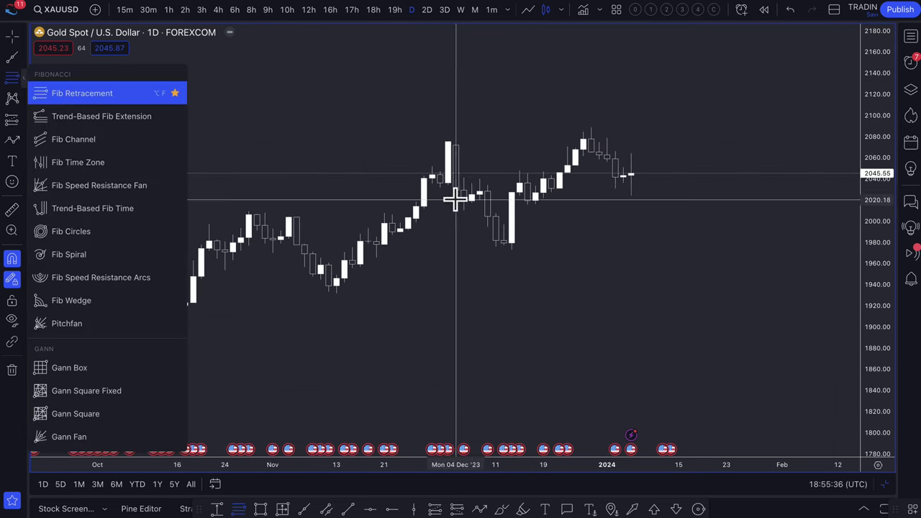
left_click(504, 239)
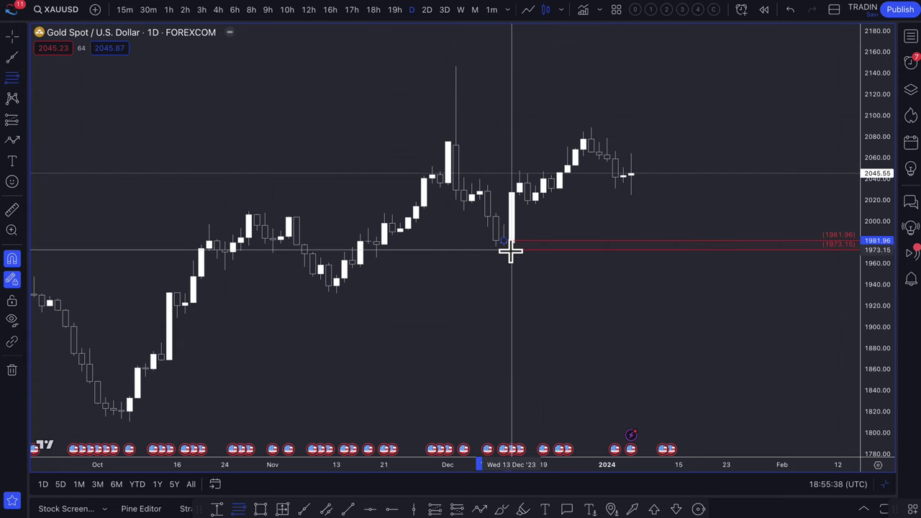
left_click(510, 250)
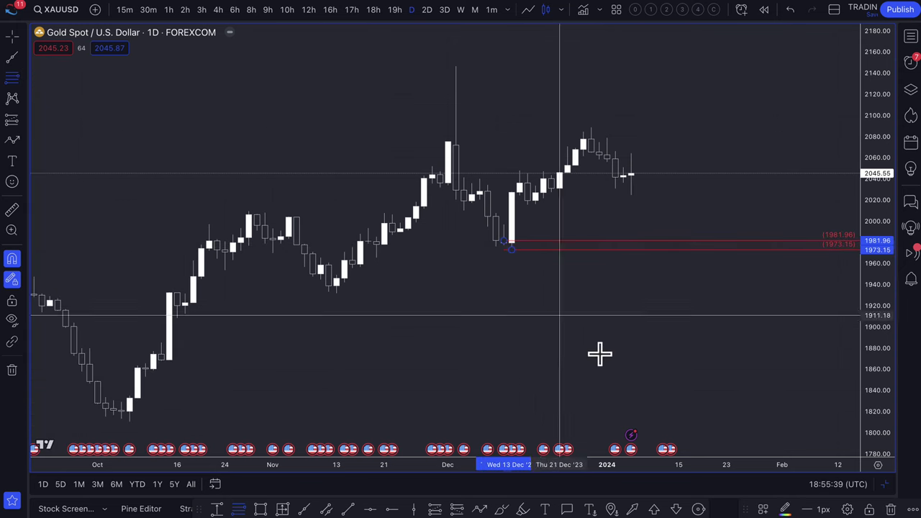
left_click(763, 508)
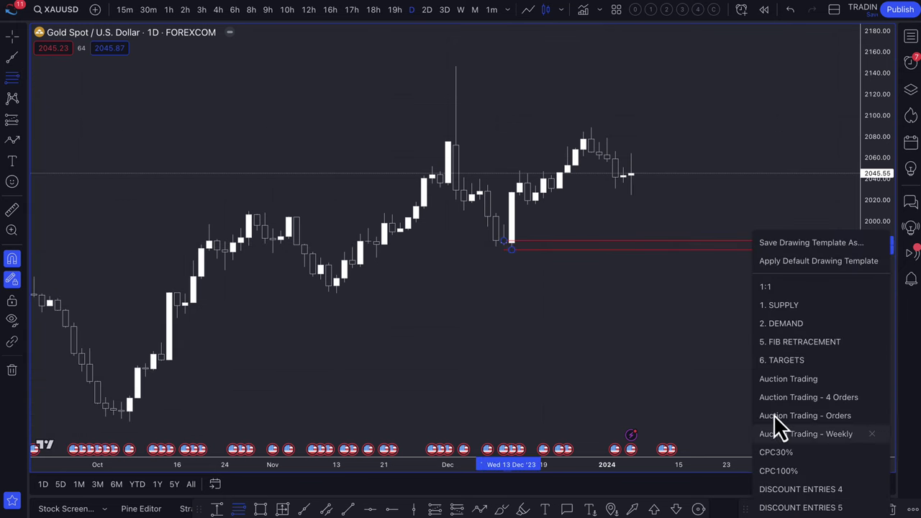
left_click(793, 324)
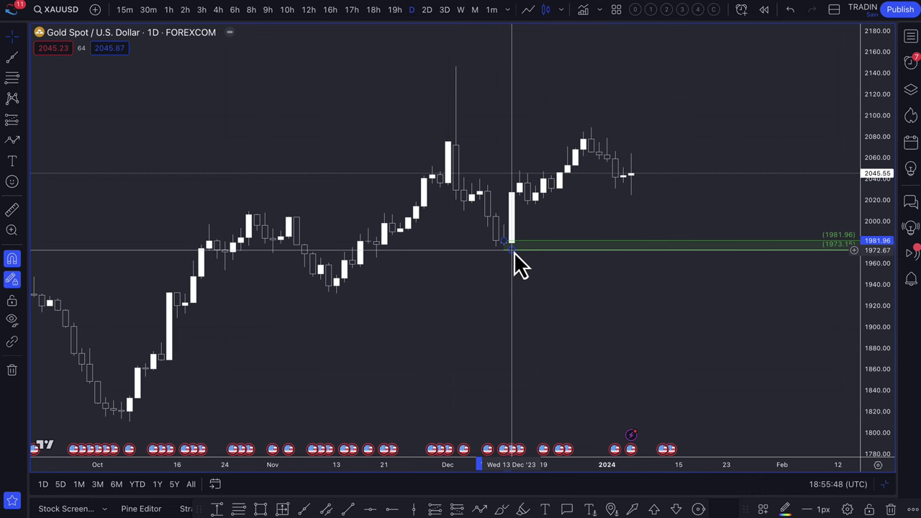
Step: Extend the gold demand zone down to 1965.54 at the 20 November low and mark another from 1963.21 to 1931.77 at the 13 November low
left_click_drag(514, 251, 377, 258)
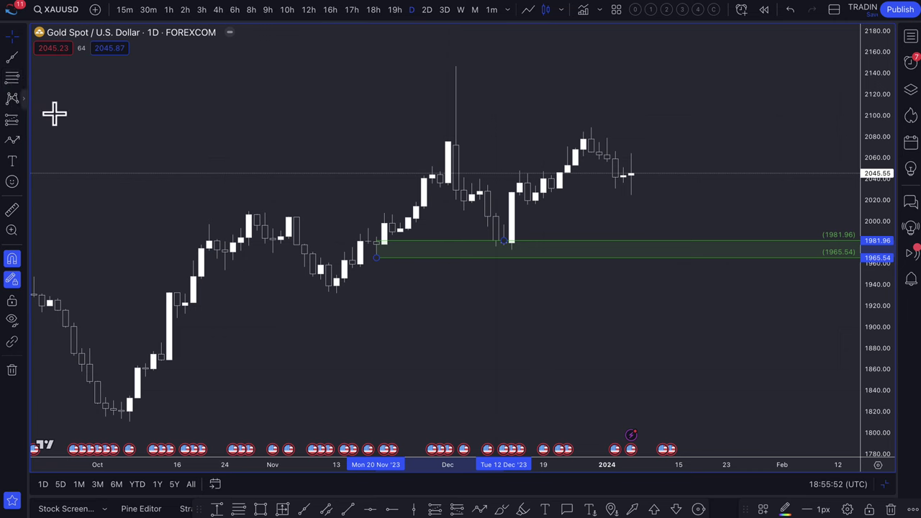
left_click(54, 113)
left_click_drag(357, 260, 336, 293)
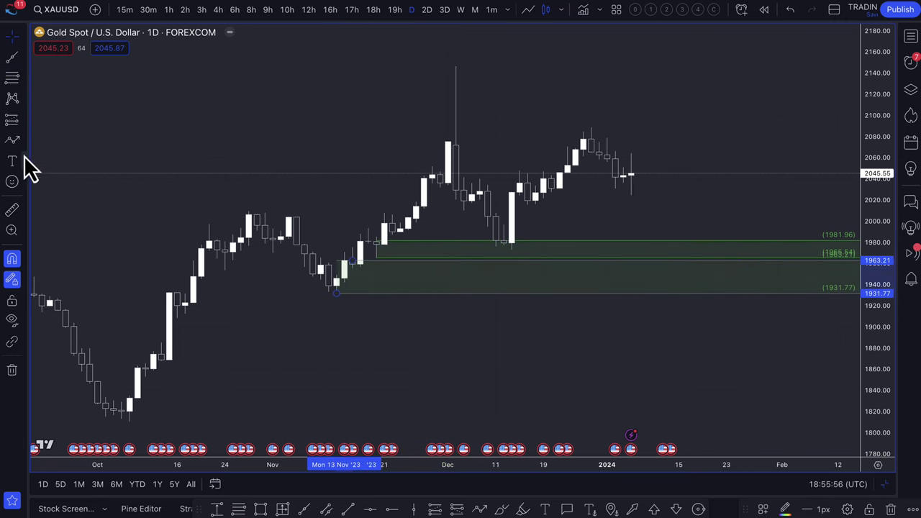
left_click(13, 141)
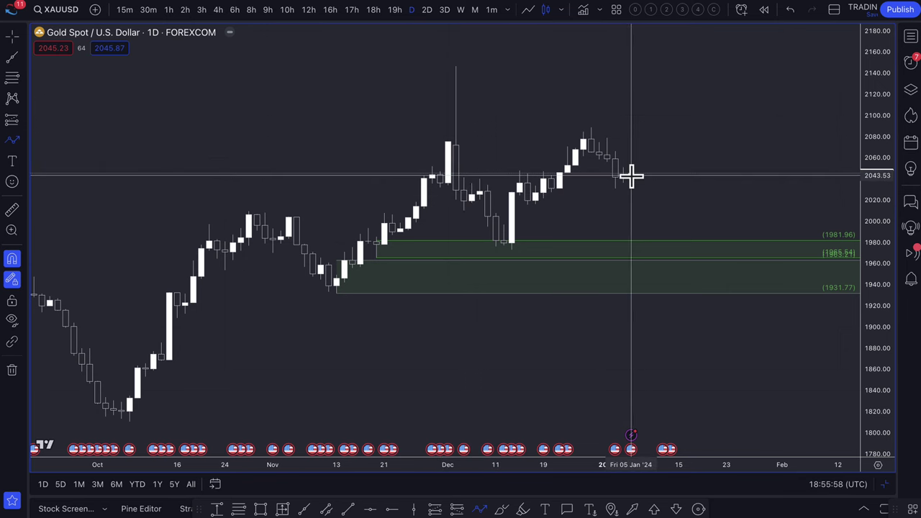
left_click(644, 177)
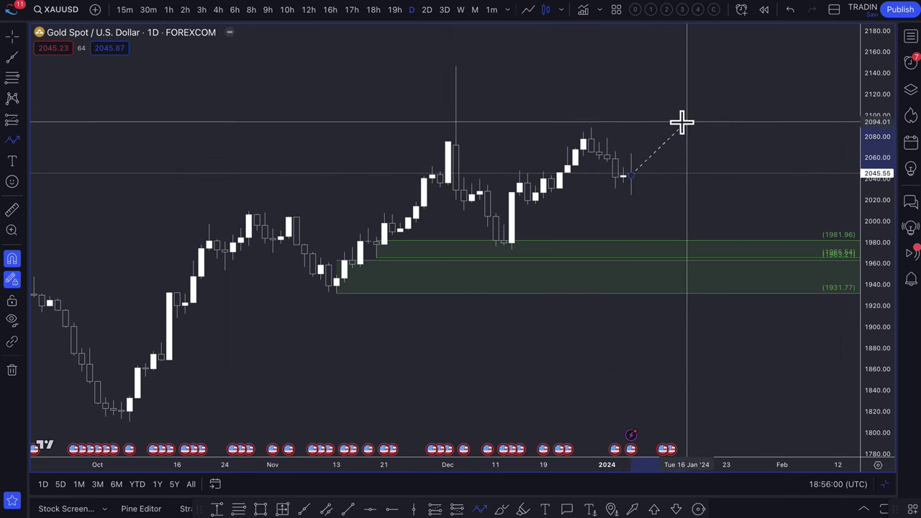
key("Escape")
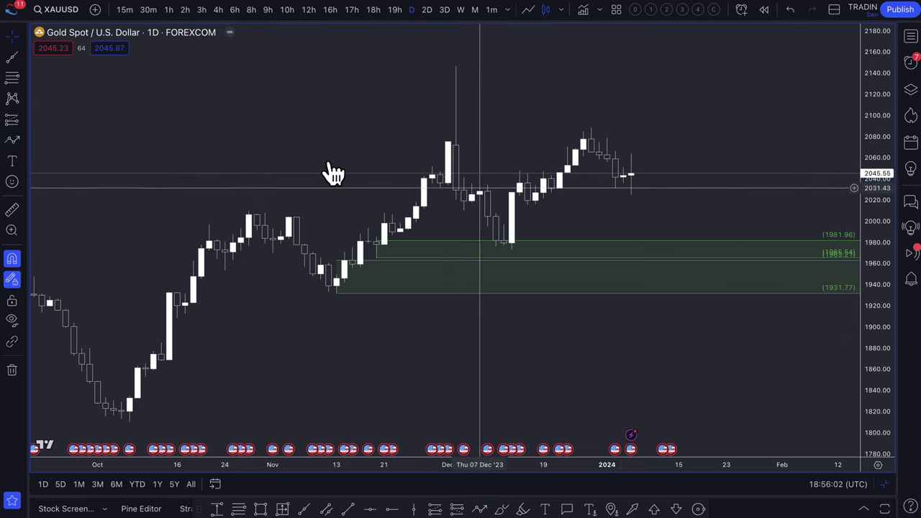
Step: Mark a gold demand zone from 2040.31 to 2015.68, anchored at the 15 December low
left_click(11, 77)
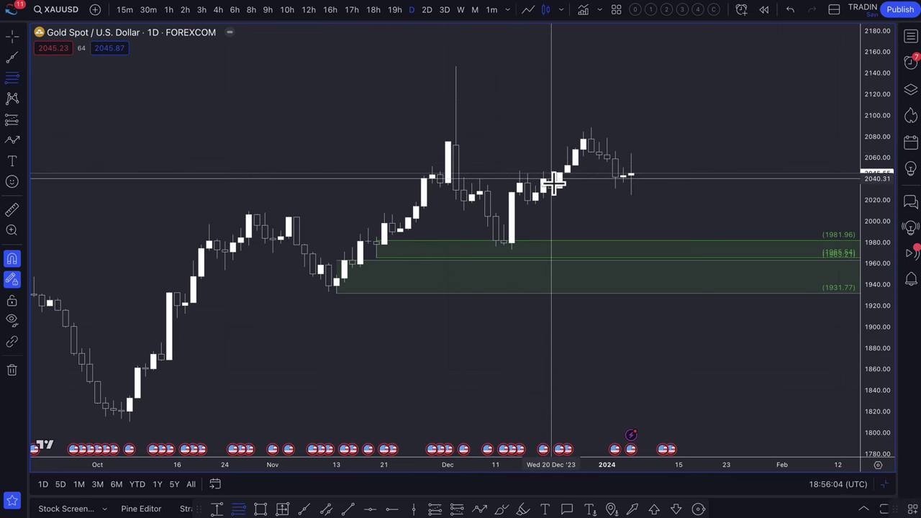
left_click(531, 204)
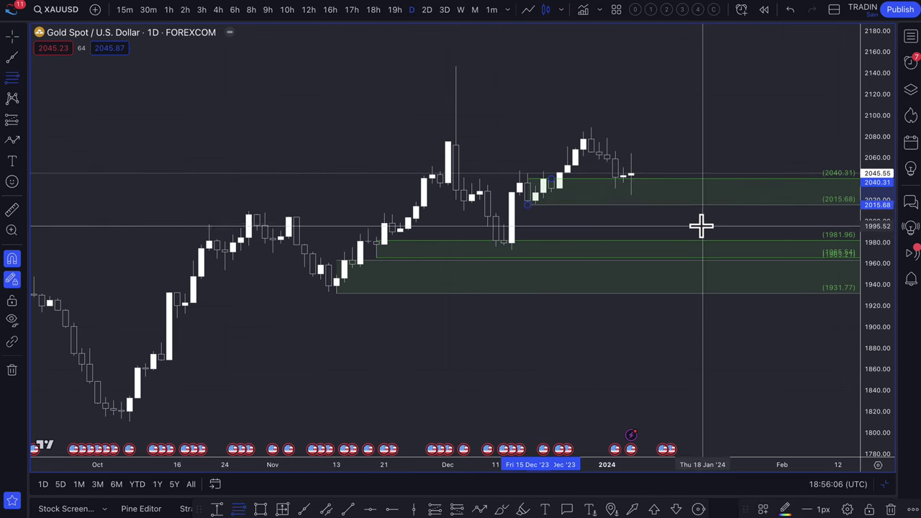
Step: Draw two gold paths from the latest candle: one dipping to about 2021 before rising to 2090, the other dropping to about 1935 before rebounding to 2060
scroll(698, 224, "up", 3)
left_click(12, 140)
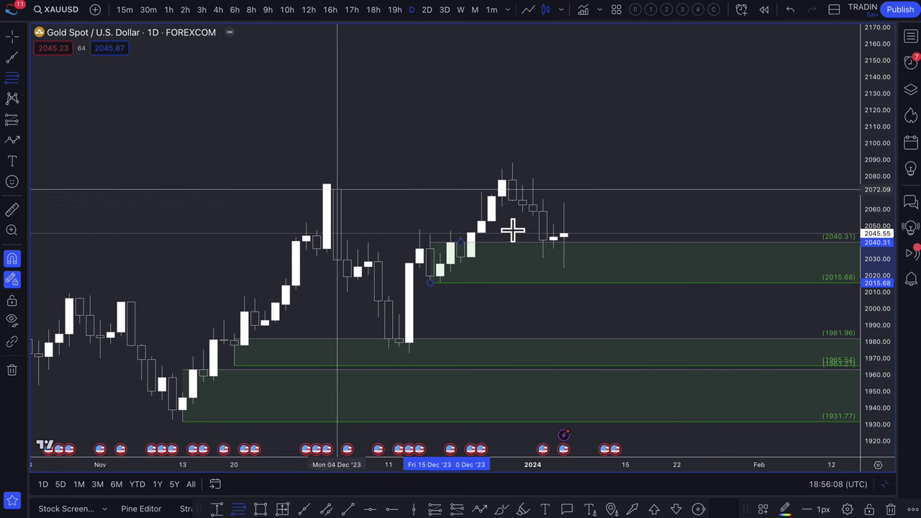
left_click(563, 236)
left_click(583, 272)
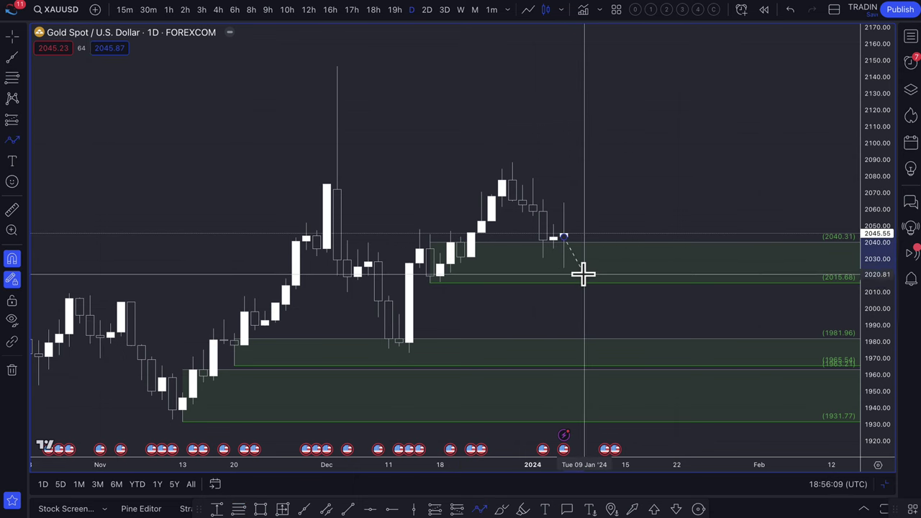
left_click(657, 159)
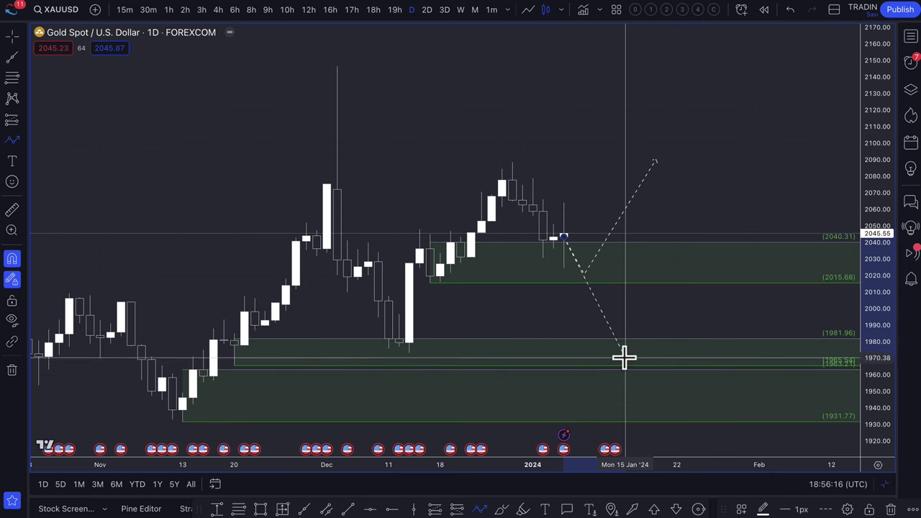
left_click(636, 416)
double_click(712, 207)
Step: Move both gold path lows to 10 January, at about 1936 for the deeper path and about 2018 for the shallower one
scroll(701, 216, "down", 3)
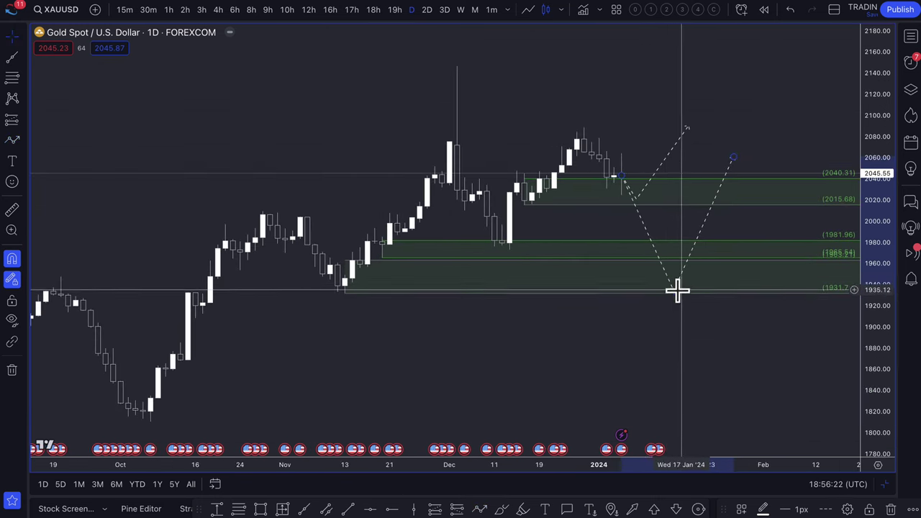
left_click_drag(673, 291, 643, 291)
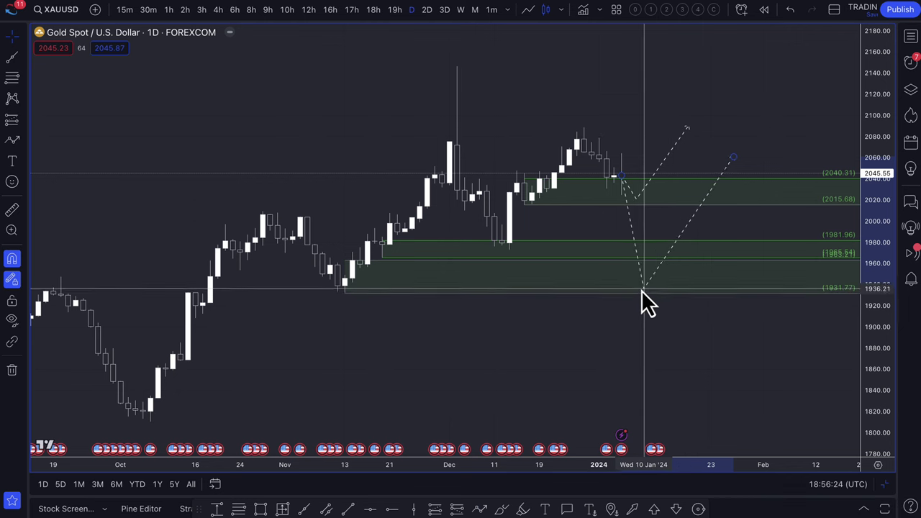
left_click_drag(637, 200, 645, 205)
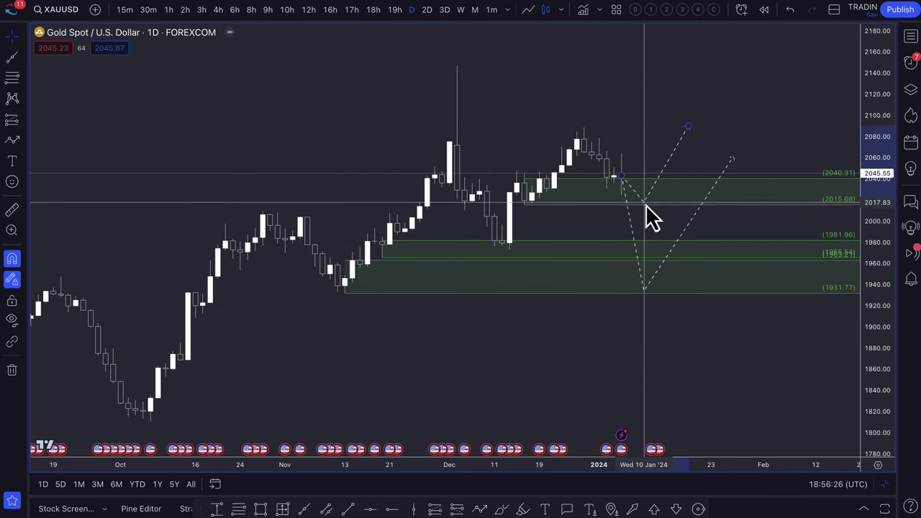
scroll(646, 207, "up", 3)
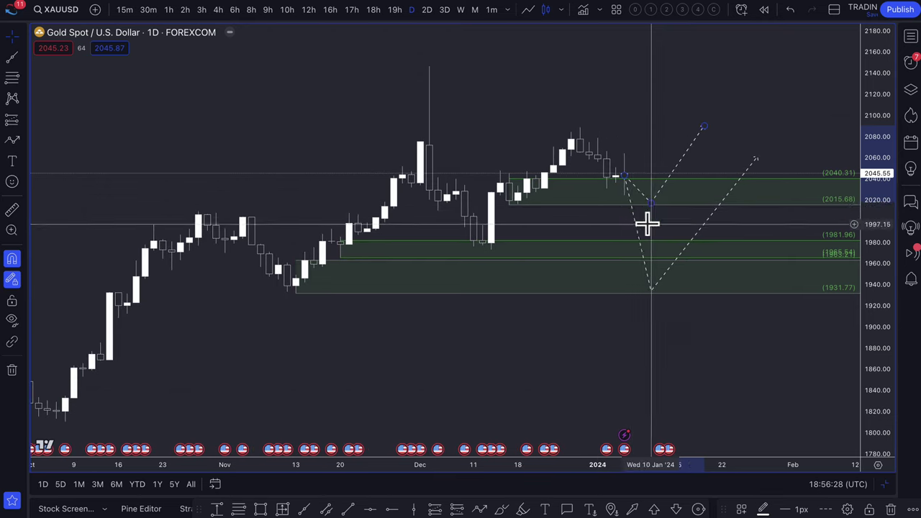
scroll(639, 208, "up", 3)
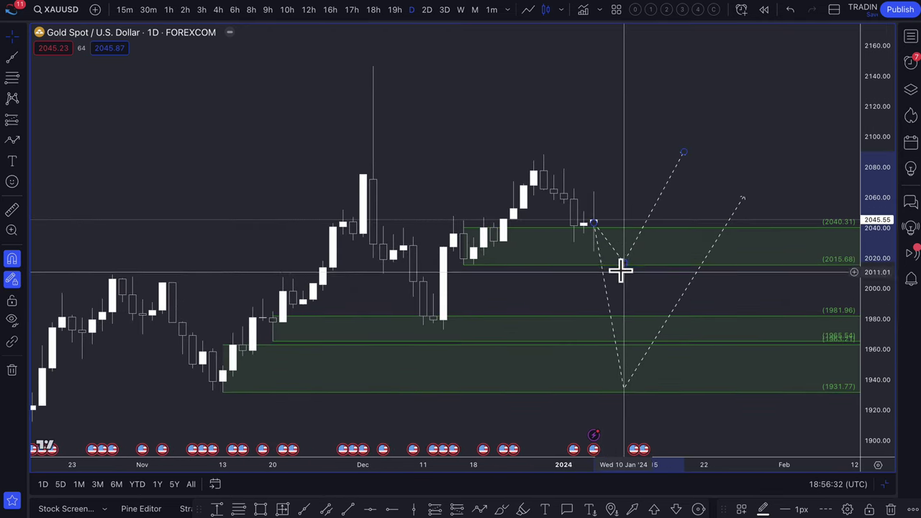
mouse_move(594, 223)
left_mouse_down()
mouse_move(603, 234)
mouse_move(573, 234)
mouse_move(594, 235)
left_mouse_up()
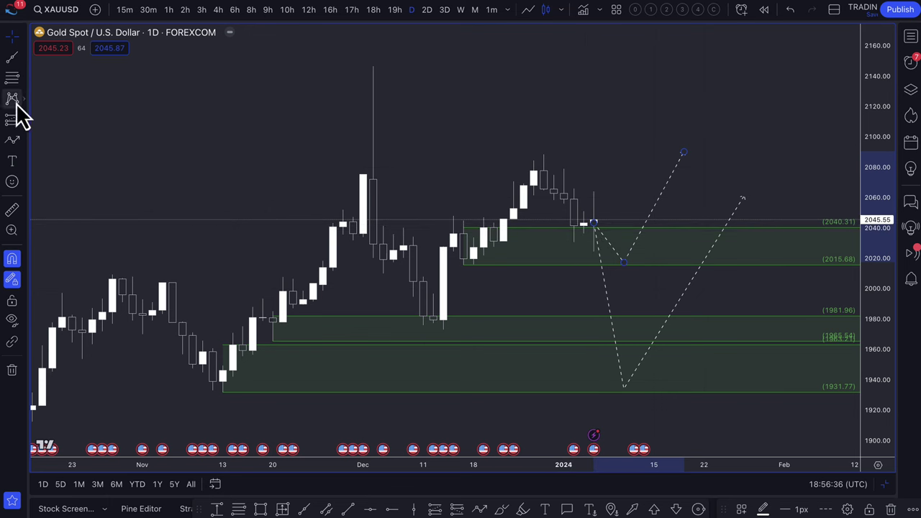
Step: Mark a gold supply zone from 2067.97 to 2088.53 at the 27–28 December highs and apply the 1. SUPPLY template
left_click(12, 78)
left_click(533, 185)
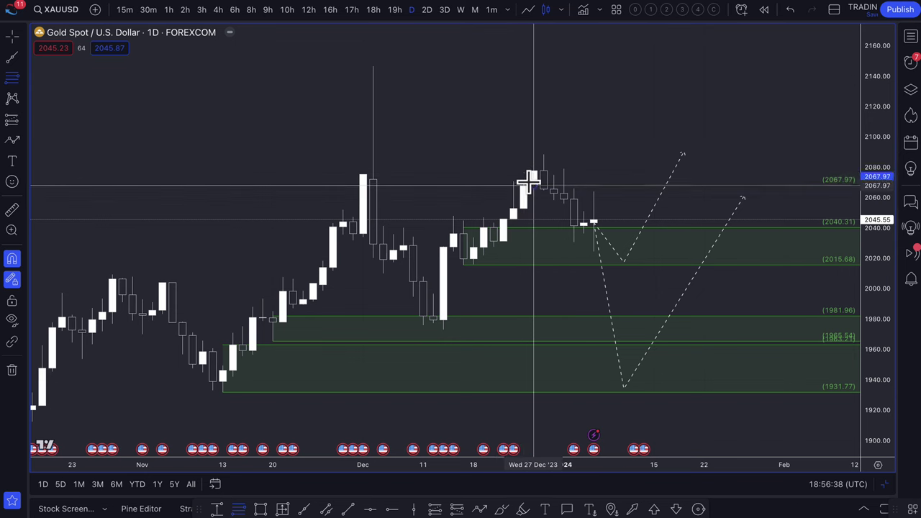
left_click(543, 155)
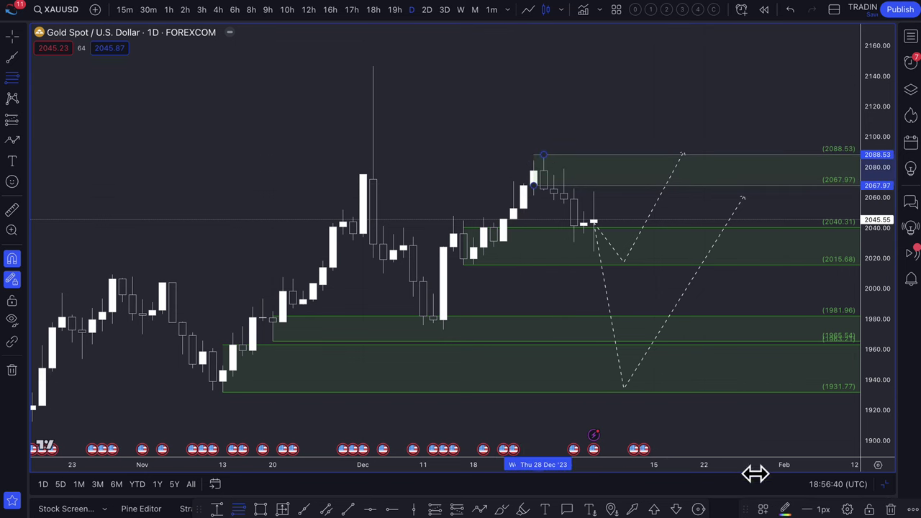
left_click(762, 509)
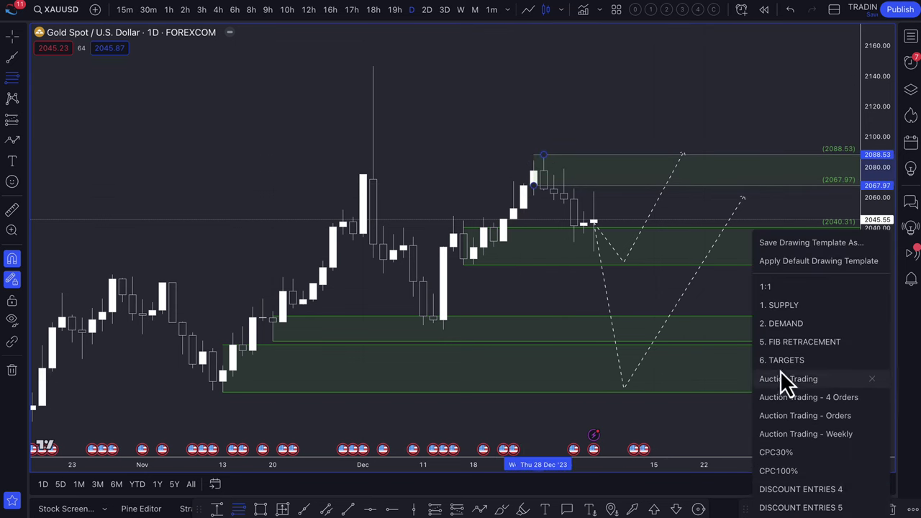
left_click(794, 310)
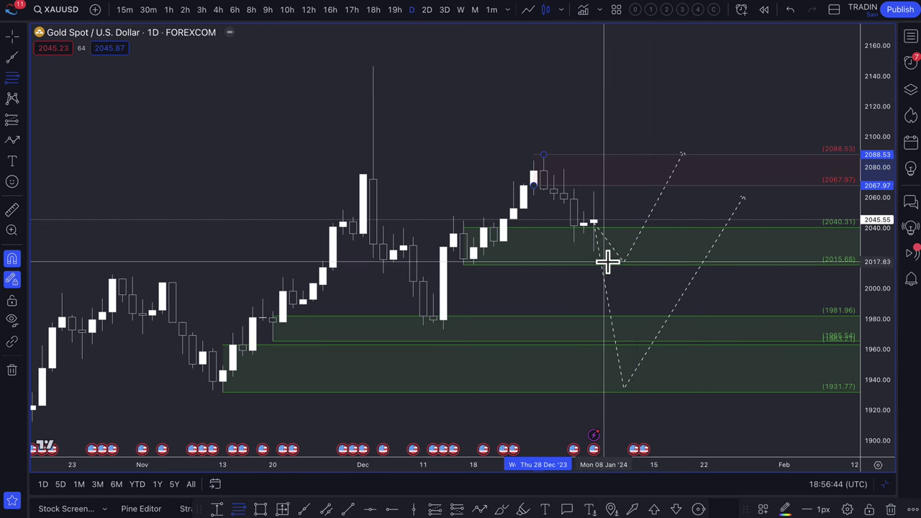
scroll(617, 367, "down", 3)
scroll(618, 367, "up", 2)
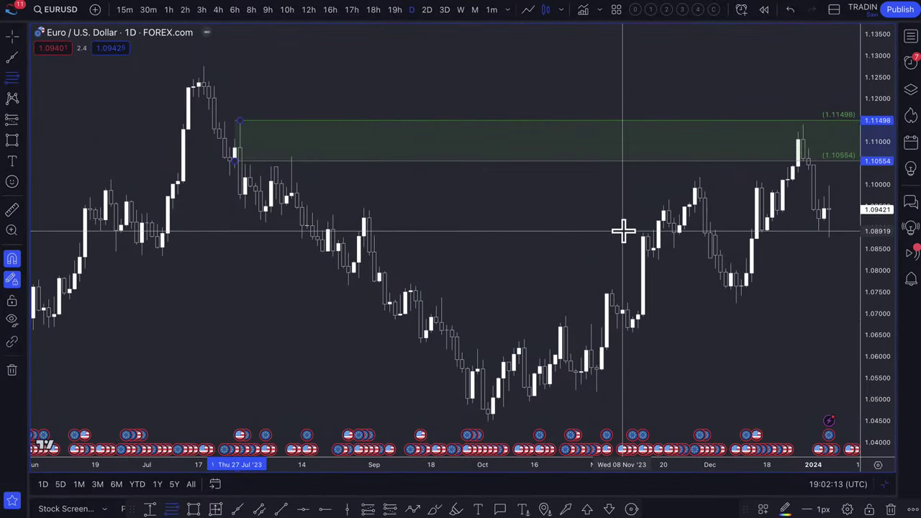
Step: Apply the 1. SUPPLY template to the EURUSD zone between 1.10554 and 1.11498
left_click(764, 509)
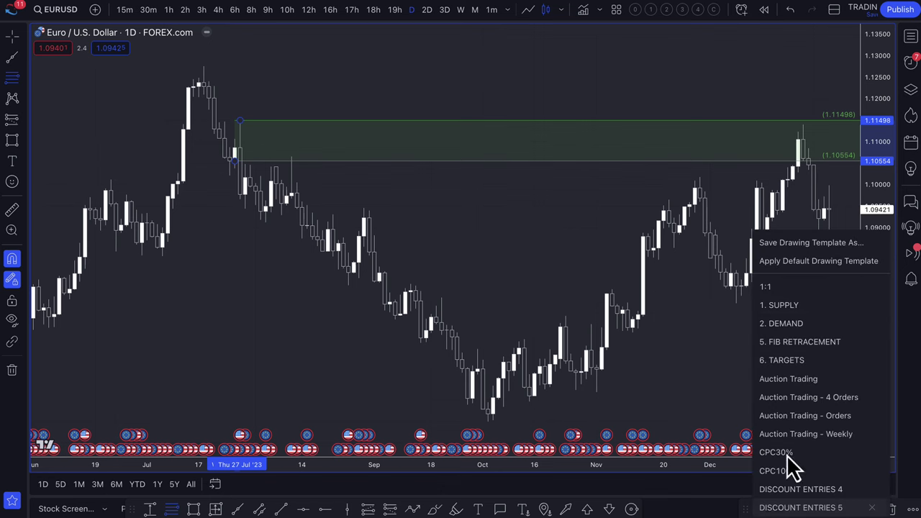
left_click(812, 306)
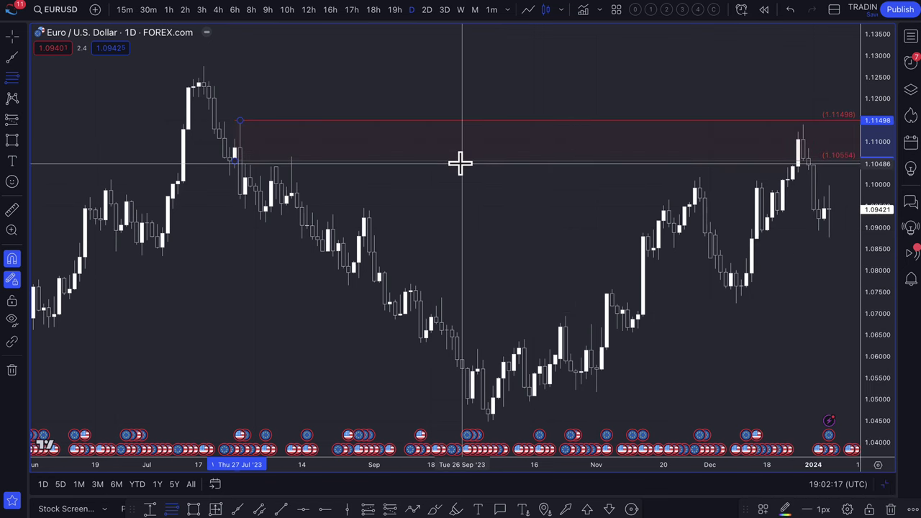
Step: Draw a rectangle across the EURUSD supply zone from 31 January 2022 to 17 January 2024, spanning 1.10741 to 1.11384
scroll(301, 174, "down", 2)
scroll(302, 175, "down", 1)
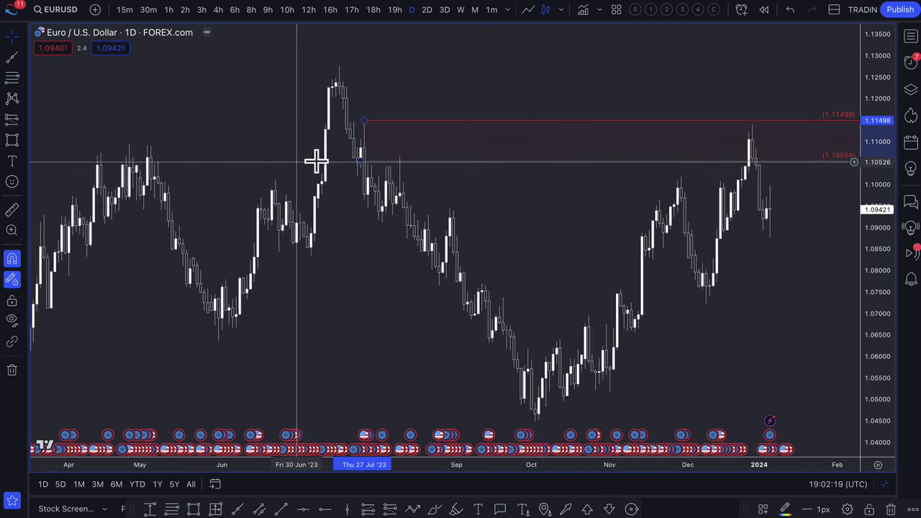
left_click(10, 139)
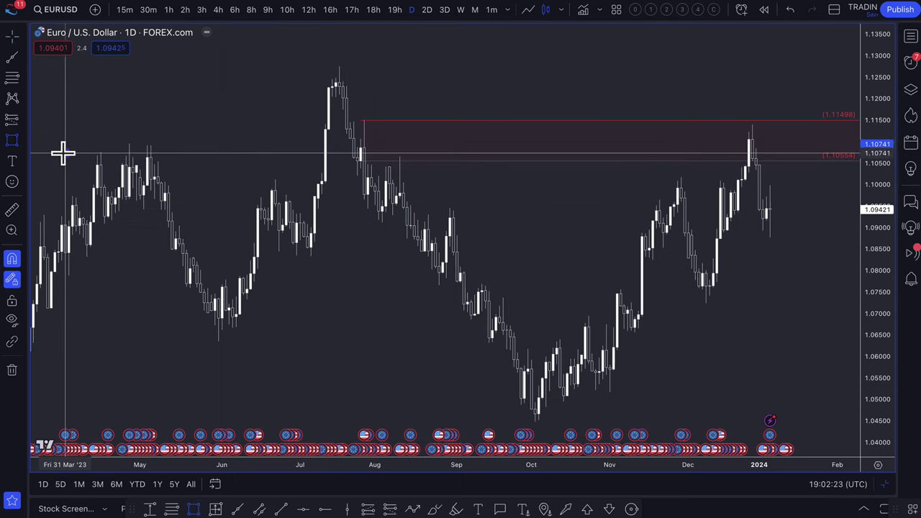
mouse_move(64, 152)
left_mouse_down()
mouse_move(688, 142)
mouse_move(760, 128)
mouse_move(797, 134)
left_mouse_up()
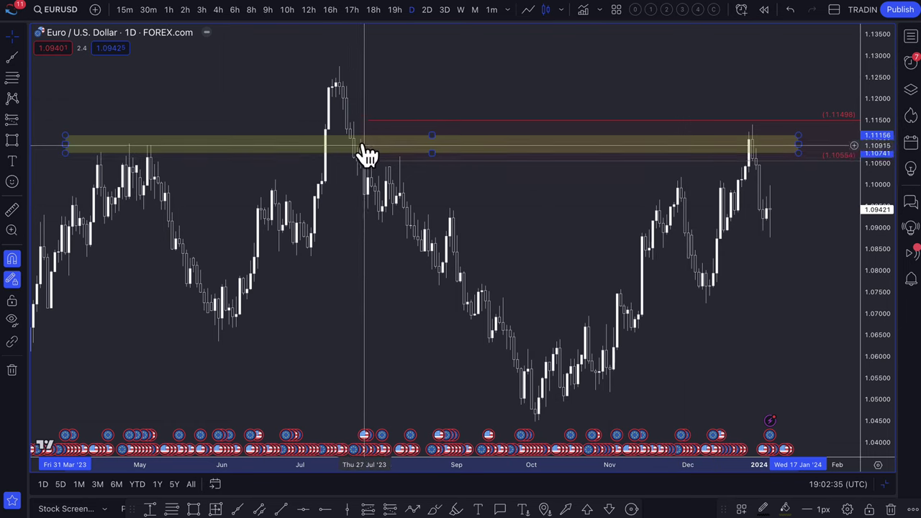
scroll(287, 155, "down", 5)
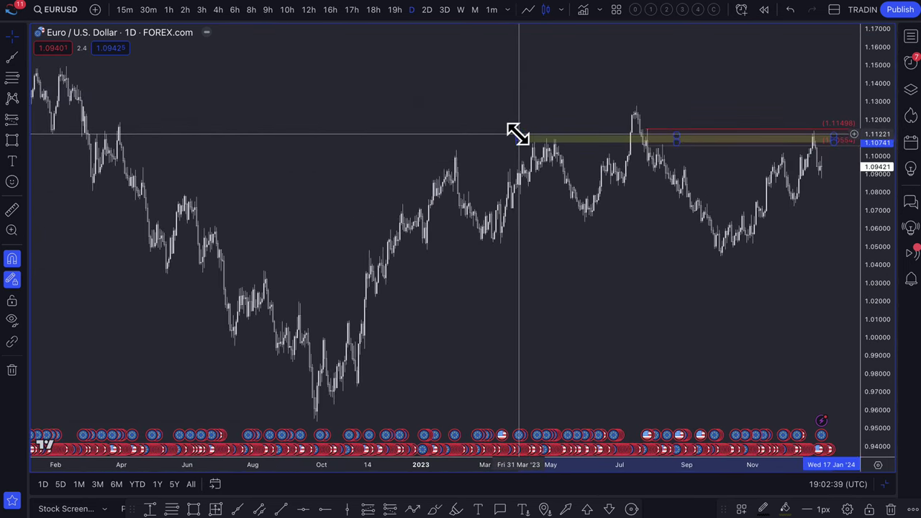
left_click_drag(518, 134, 53, 133)
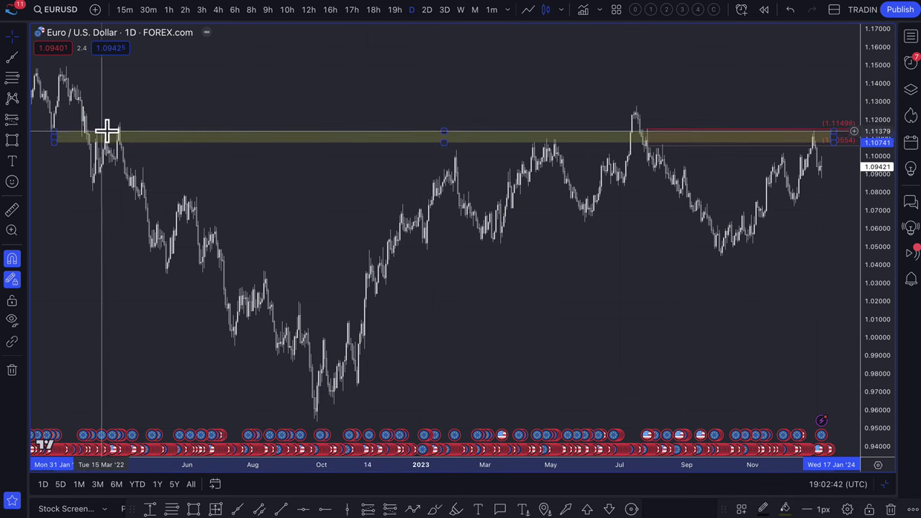
Step: Examine the late-December reaction inside the EURUSD supply zone and switch the chart to the 4-hour timeframe around the 28 December high
scroll(439, 174, "up", 10)
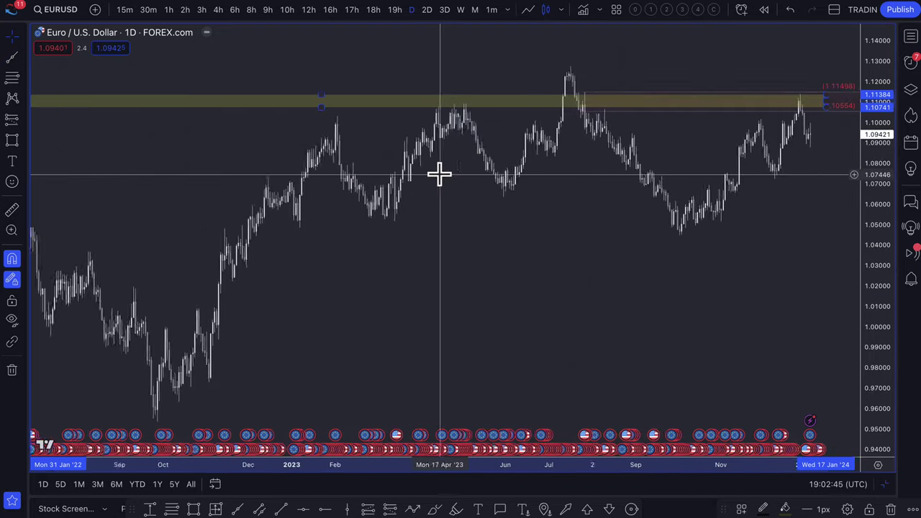
scroll(451, 177, "down", 2)
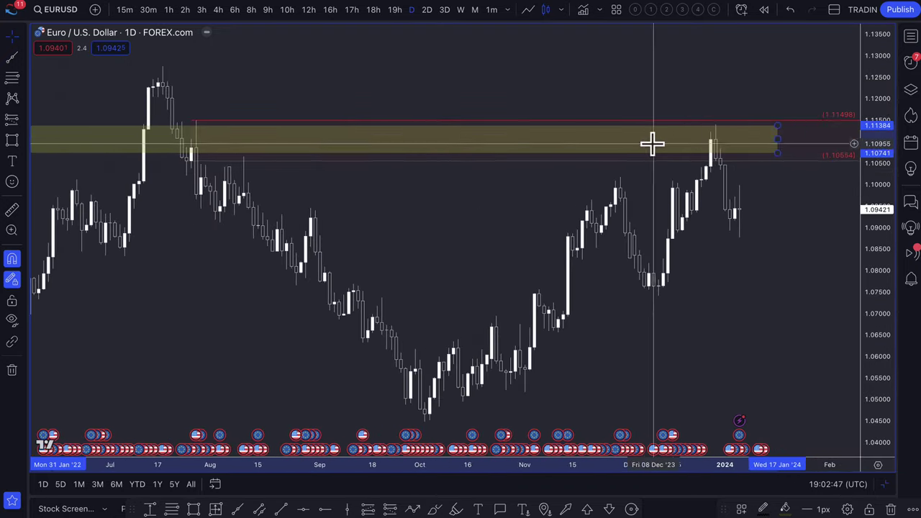
scroll(583, 131, "down", 1)
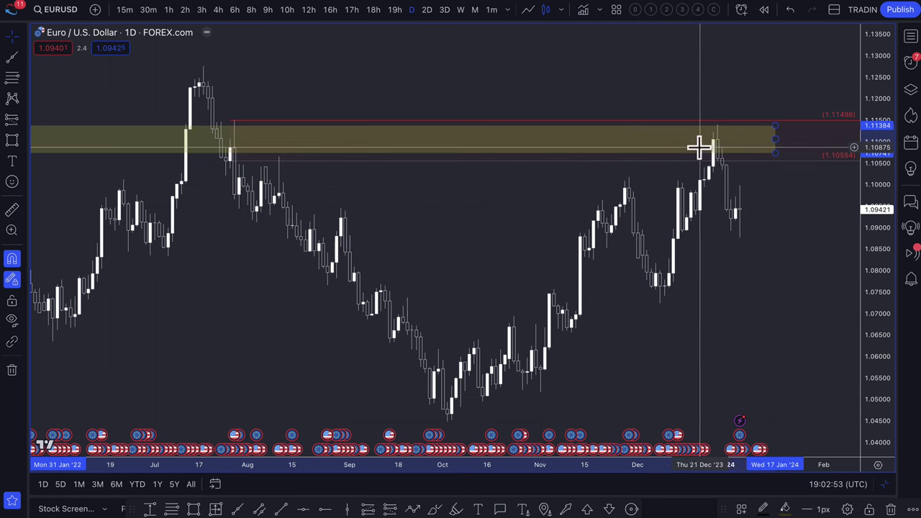
scroll(717, 190, "up", 1)
scroll(718, 191, "up", 2)
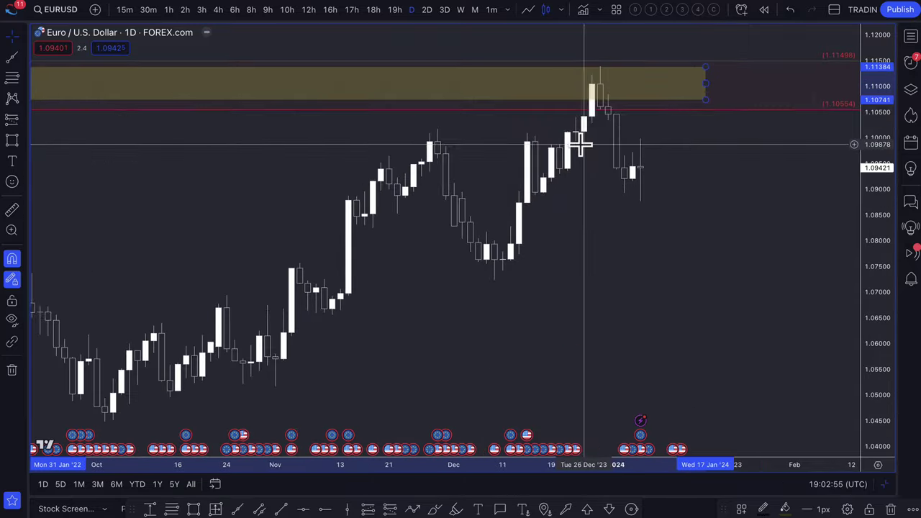
mouse_move(592, 91)
left_mouse_down()
mouse_move(602, 107)
mouse_move(468, 82)
mouse_move(592, 103)
mouse_move(597, 111)
mouse_move(595, 100)
left_mouse_up()
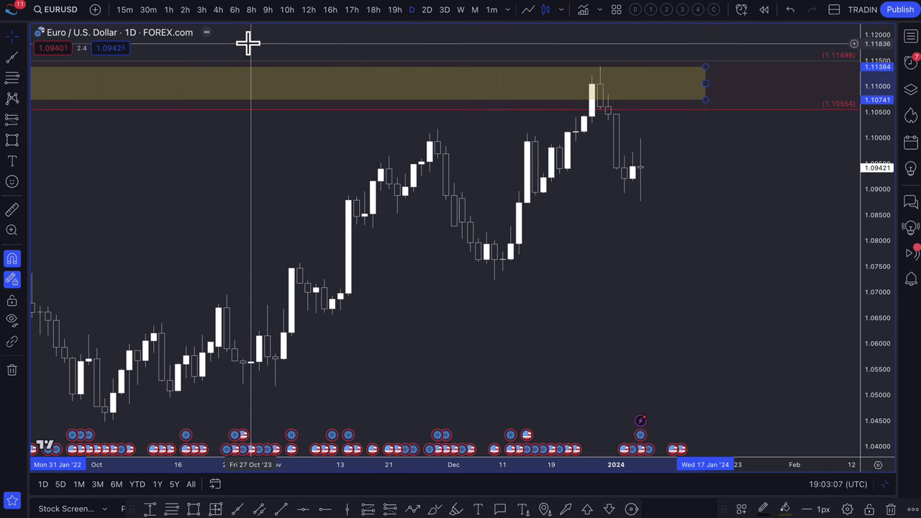
left_click(219, 14)
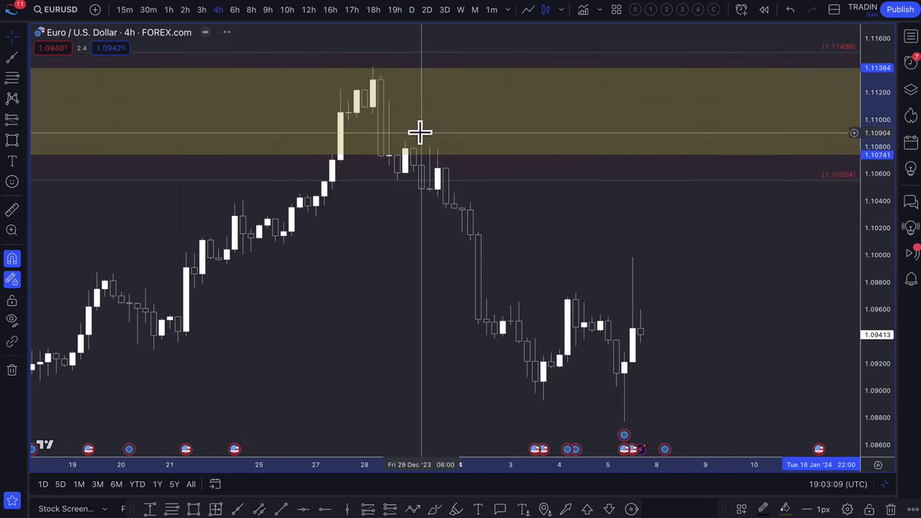
scroll(500, 205, "left", 3)
scroll(528, 162, "up", 5)
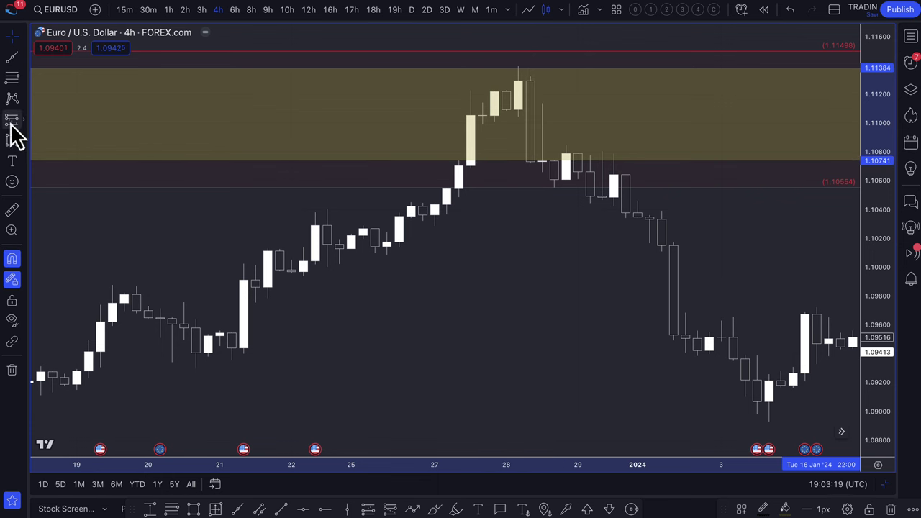
Step: Place a short position with its entry at 1.11395 on the 28 December 06:00 candle high and a stop level of 200 ticks
left_click(531, 161)
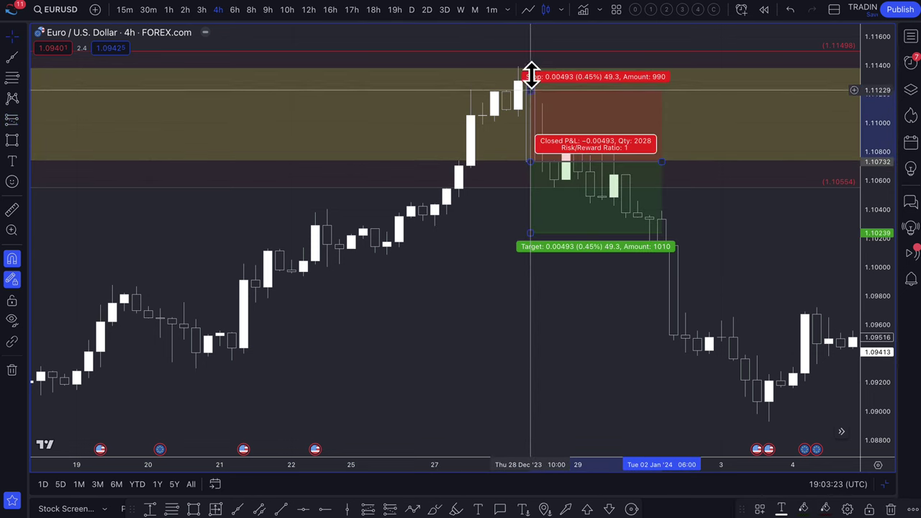
left_click_drag(531, 76, 536, 30)
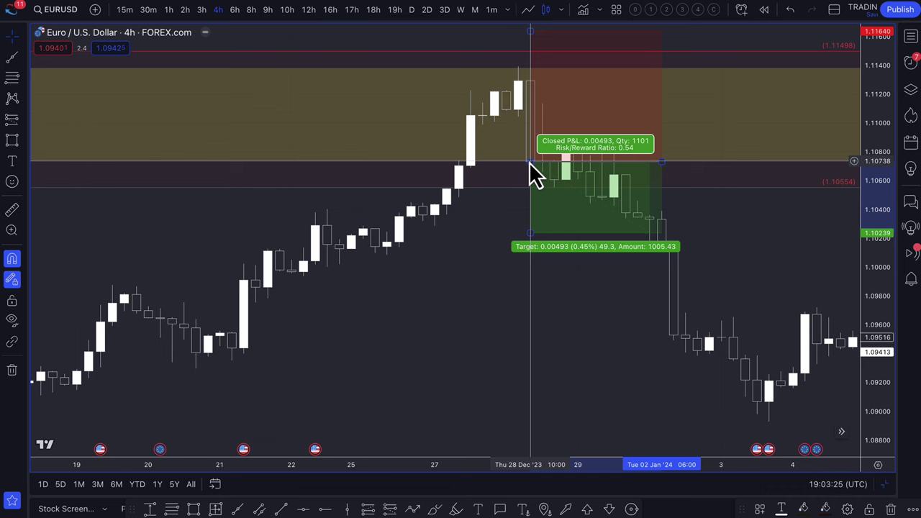
left_click_drag(529, 162, 520, 70)
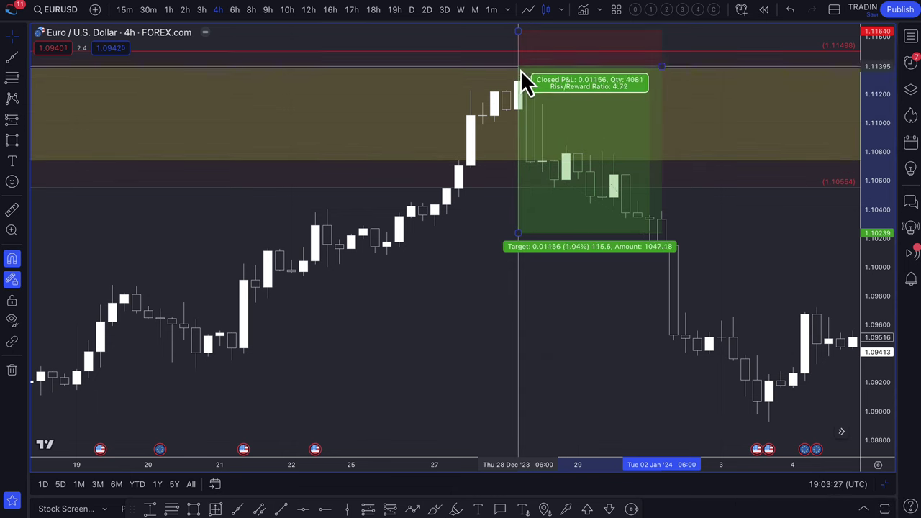
double_click(580, 102)
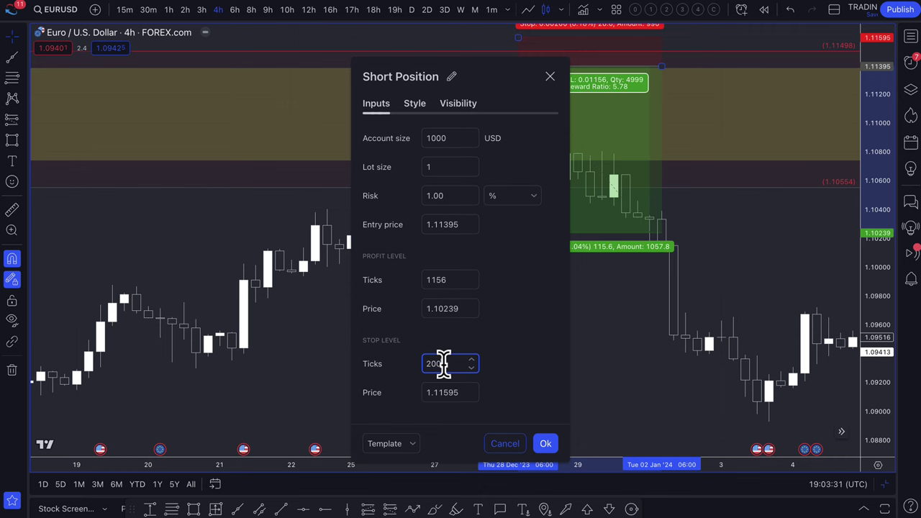
left_click(544, 443)
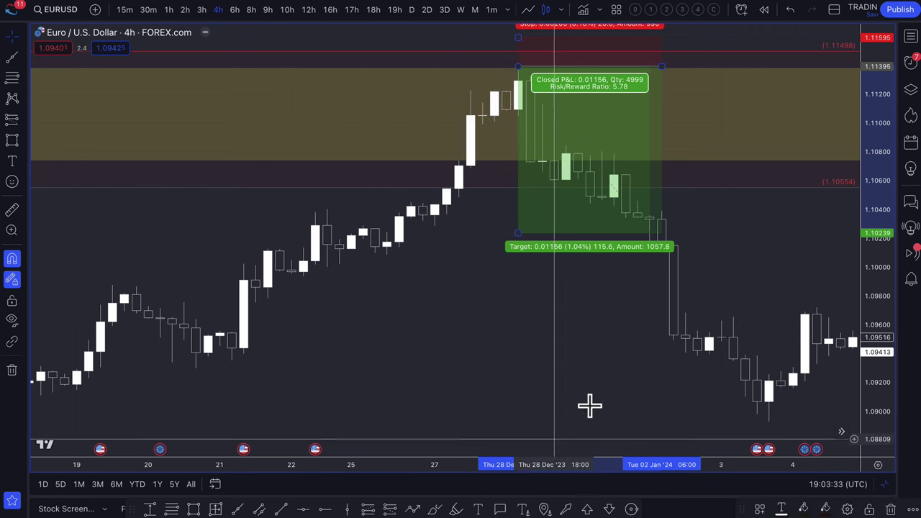
Step: Extend the short position's target to 1.09664 and move its entry to 1.10732 at the 28 December 10:00 candle low
left_click_drag(518, 234, 519, 315)
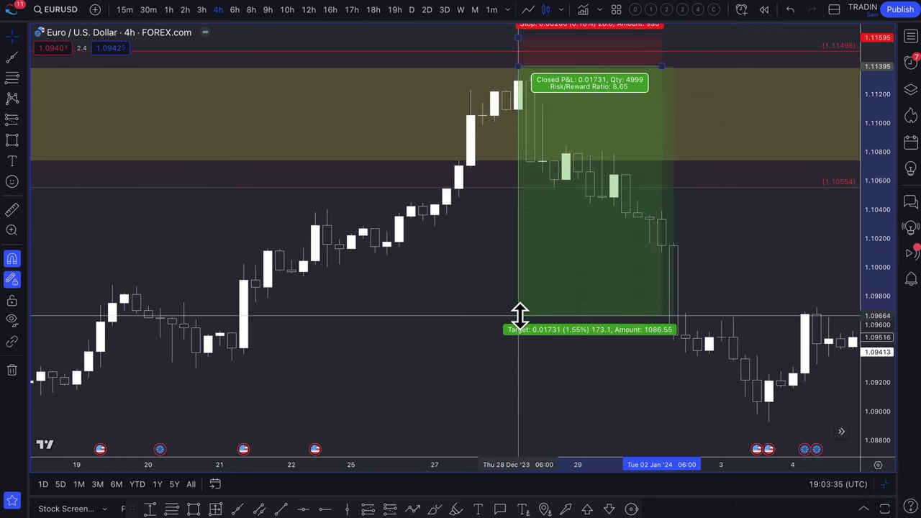
left_click_drag(518, 68, 530, 163)
left_click_drag(618, 180, 463, 153)
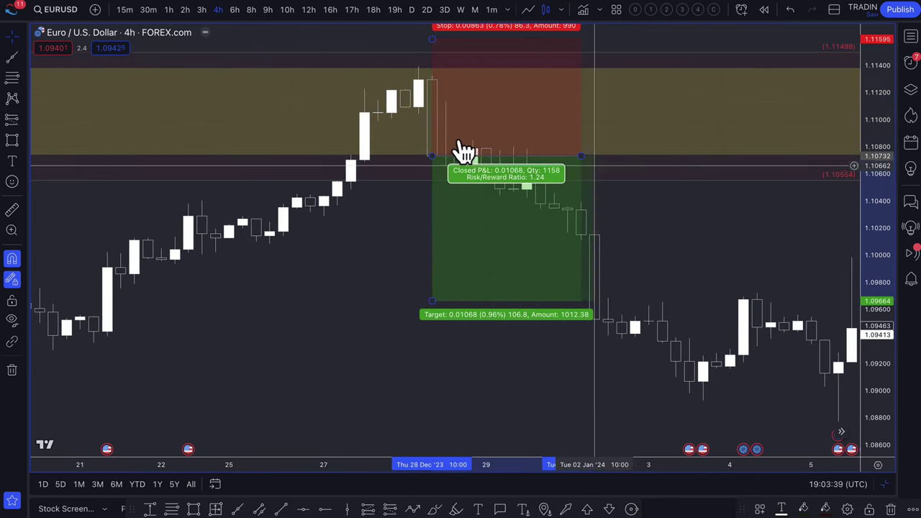
Step: Draw a zone from 1.10732 up to the 28 December high at 1.11395 and apply the Auction Trading template
left_click(10, 78)
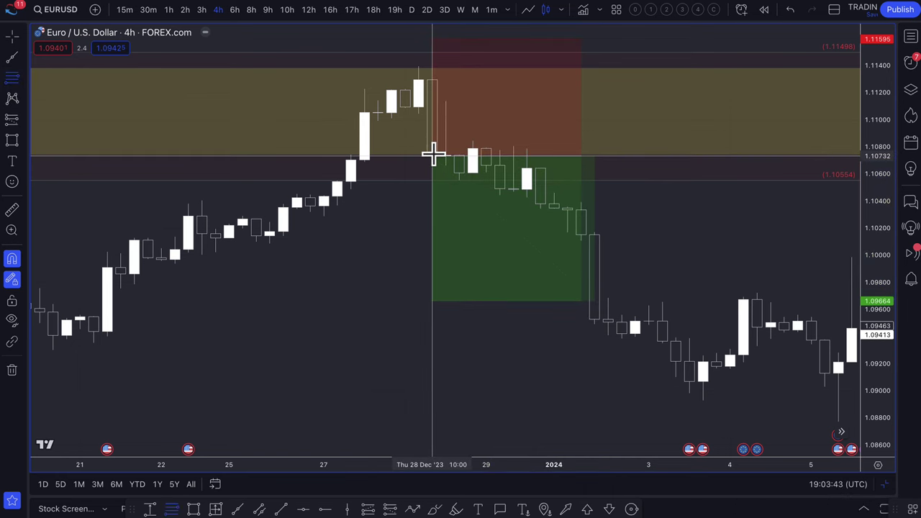
left_click(446, 67)
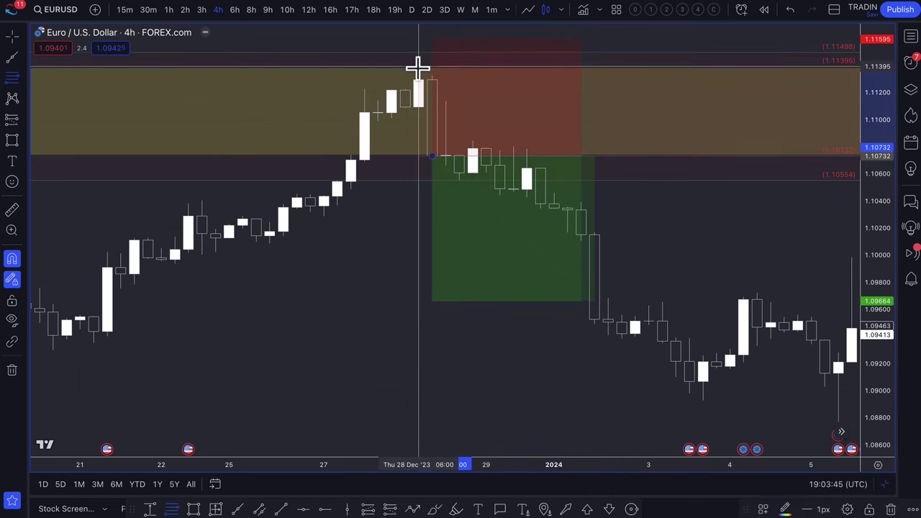
left_click(417, 67)
left_click(762, 509)
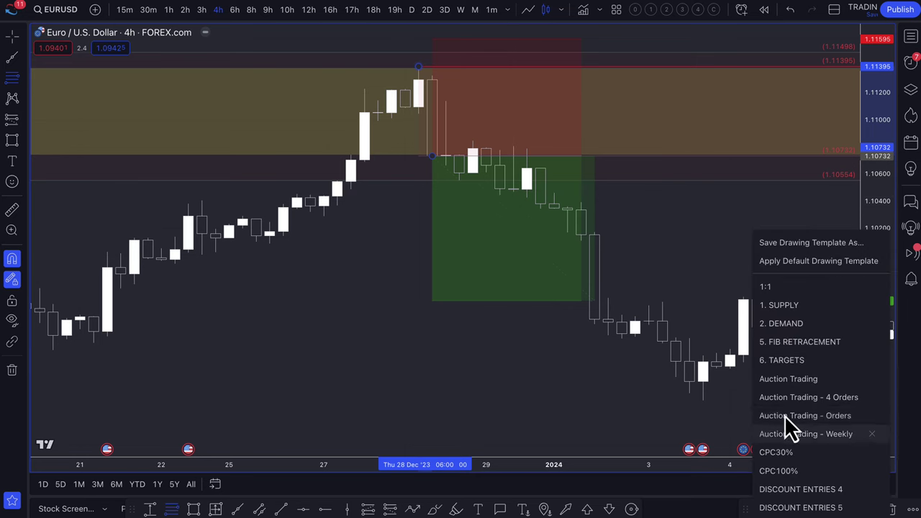
left_click(792, 379)
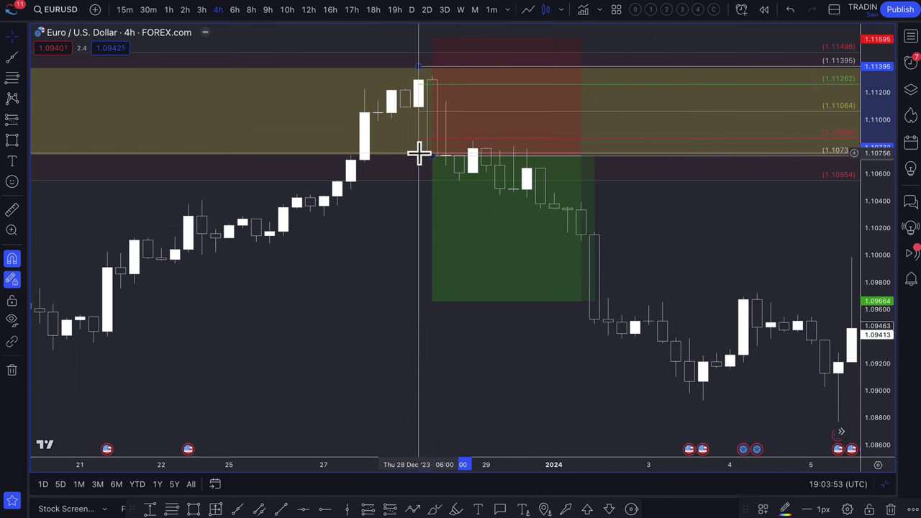
Step: Clone the short position, placing the copy's entry at 1.11059 on 2 January and its stop at 1.11609
scroll(471, 134, "up", 4)
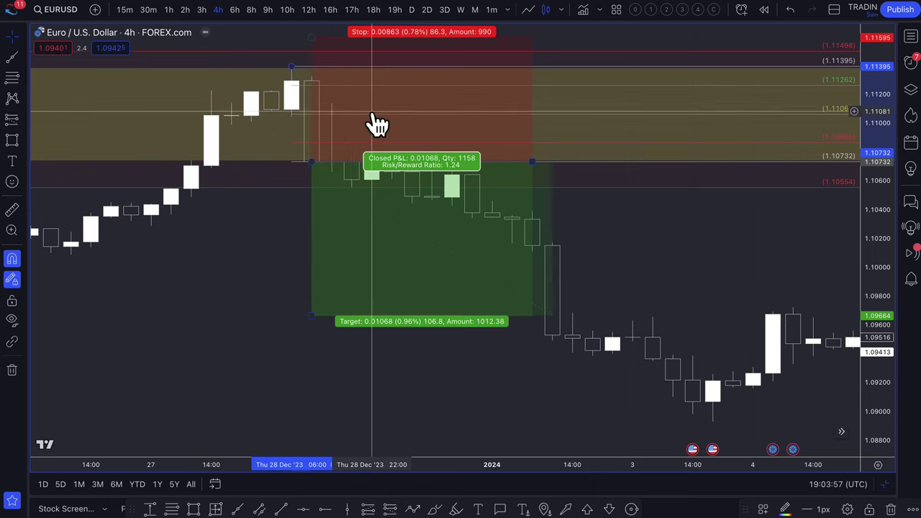
scroll(432, 141, "down", 1)
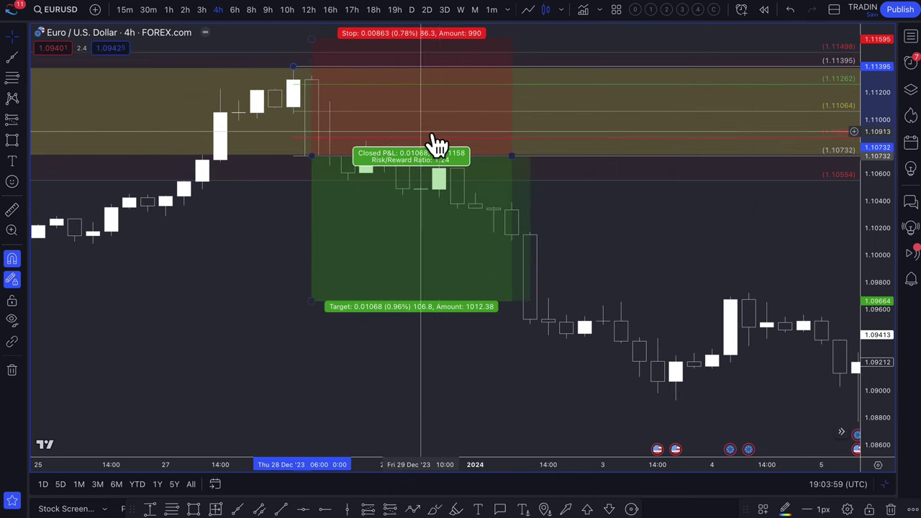
right_click(425, 140)
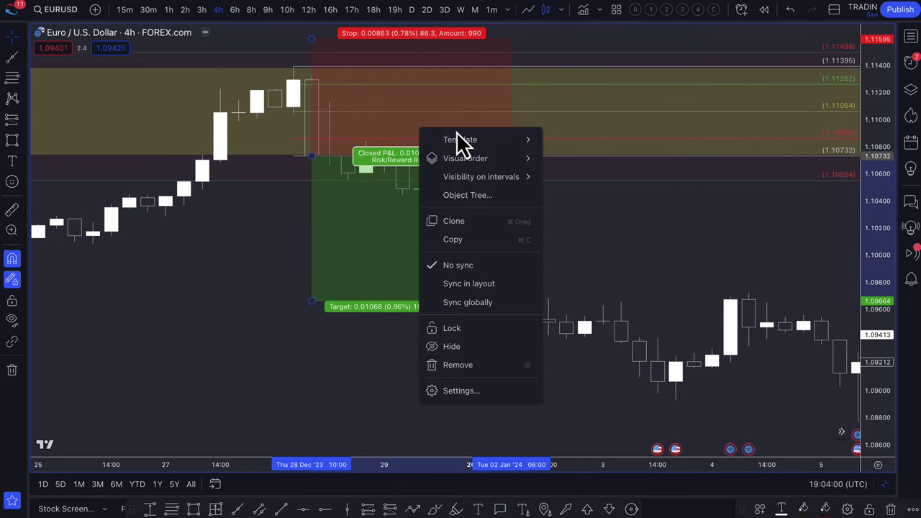
left_click(469, 221)
mouse_move(469, 232)
left_mouse_down()
mouse_move(557, 192)
mouse_move(630, 193)
left_mouse_up()
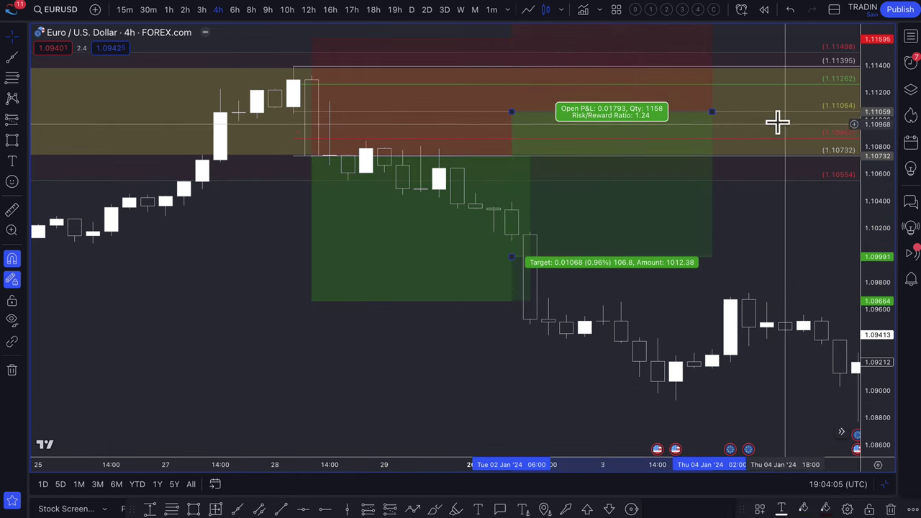
left_click_drag(864, 97, 868, 128)
left_click_drag(512, 37, 528, 68)
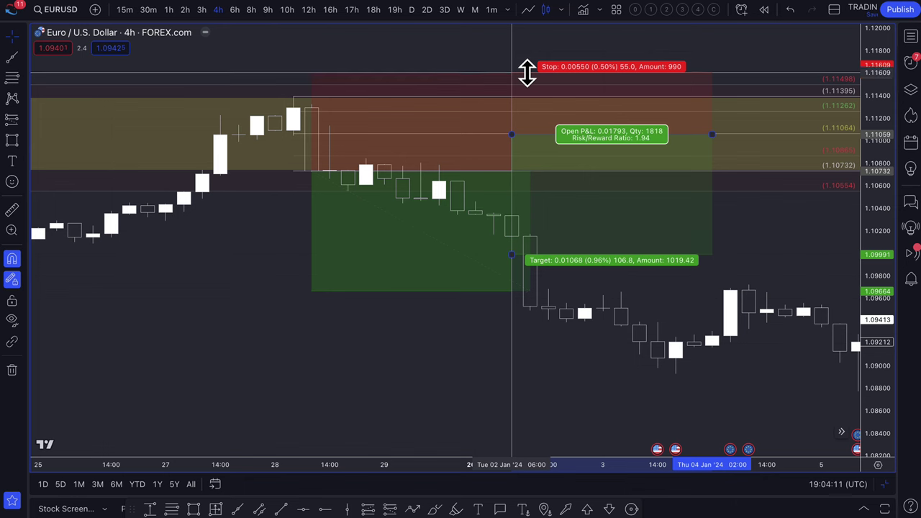
Step: Handwrite 0.1 below the first EURUSD short position's target and 0.2 inside the second position's target area with the Brush
scroll(576, 221, "up", 1)
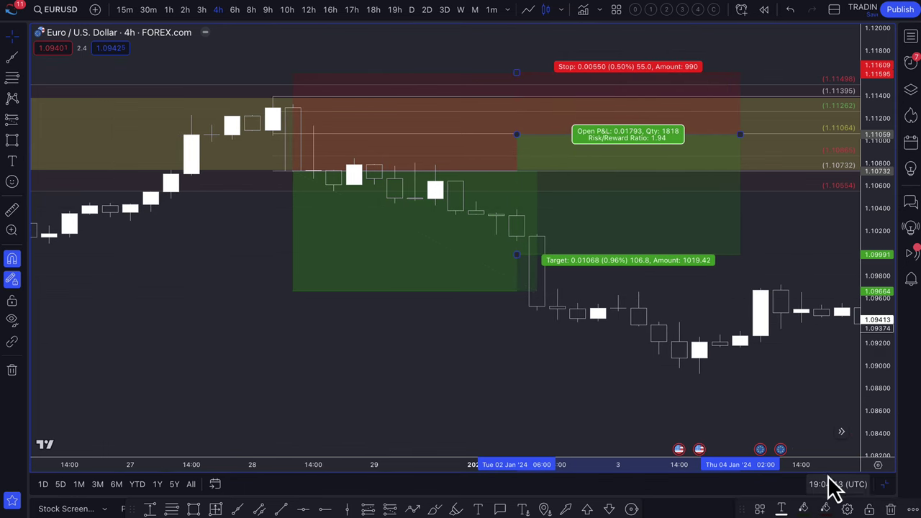
left_click(878, 466)
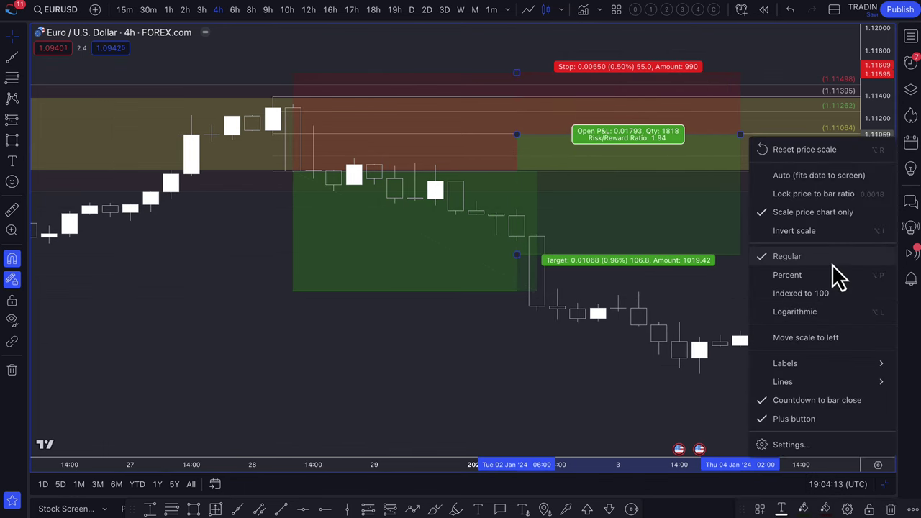
left_click(808, 150)
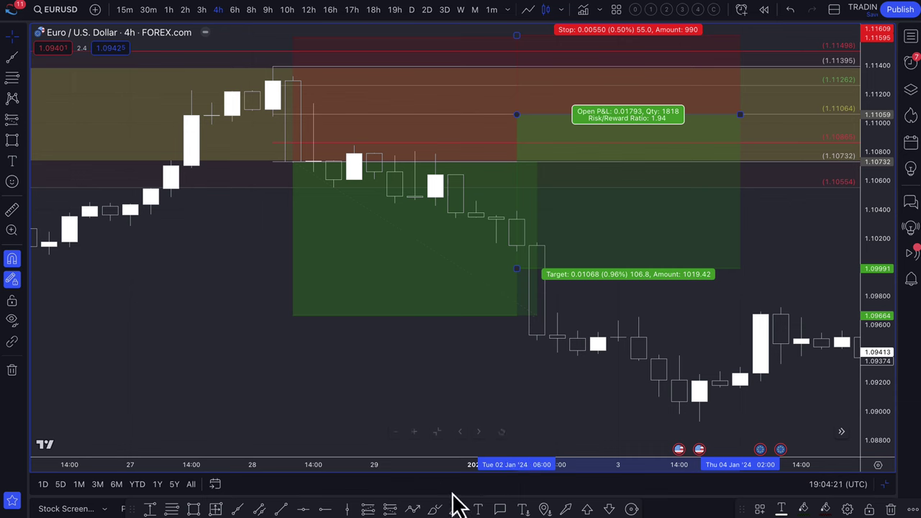
left_click(436, 510)
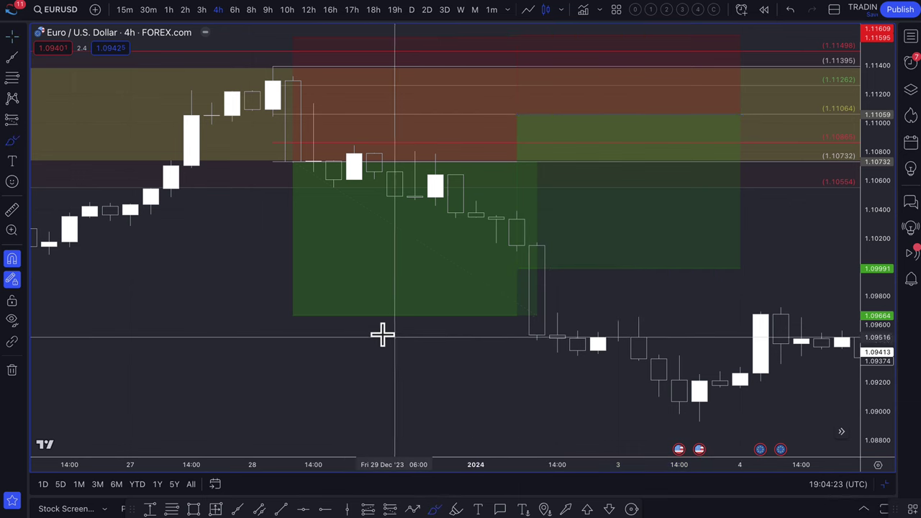
left_click_drag(345, 323, 351, 329)
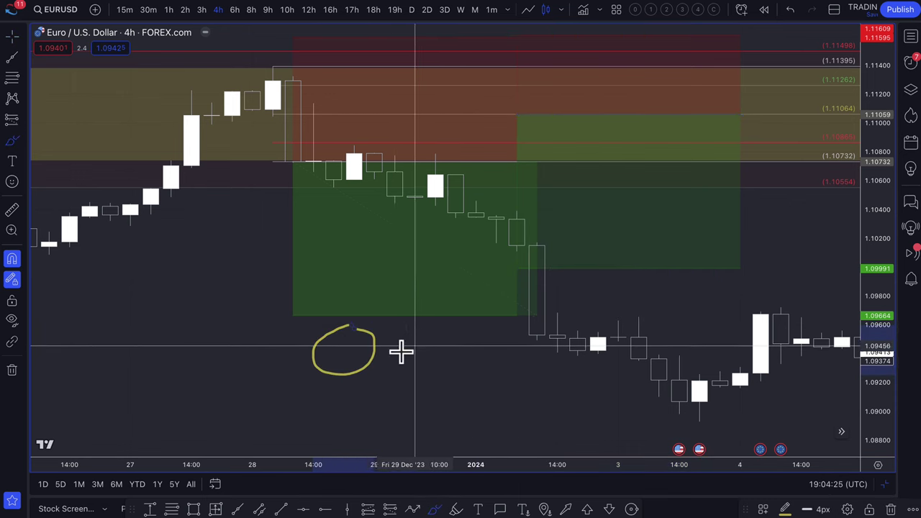
left_click_drag(415, 330, 415, 375)
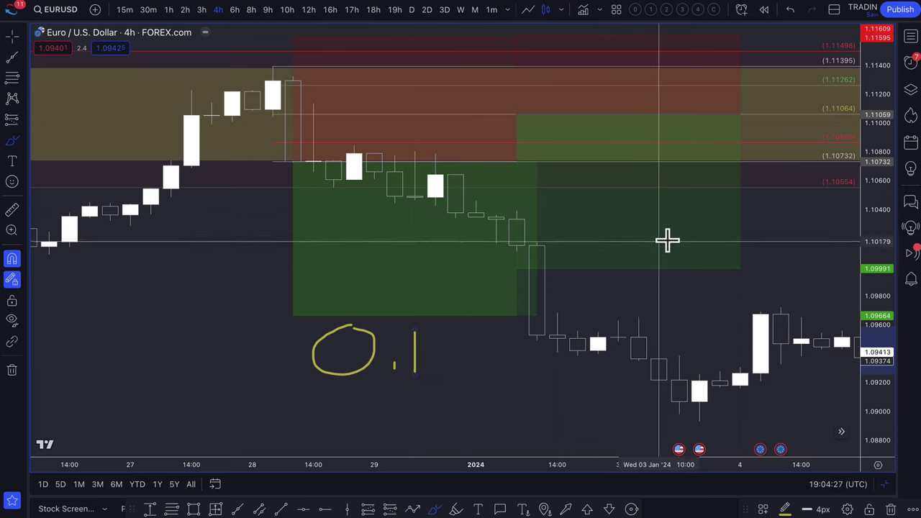
mouse_move(640, 210)
left_mouse_down()
mouse_move(616, 217)
mouse_move(663, 219)
left_mouse_up()
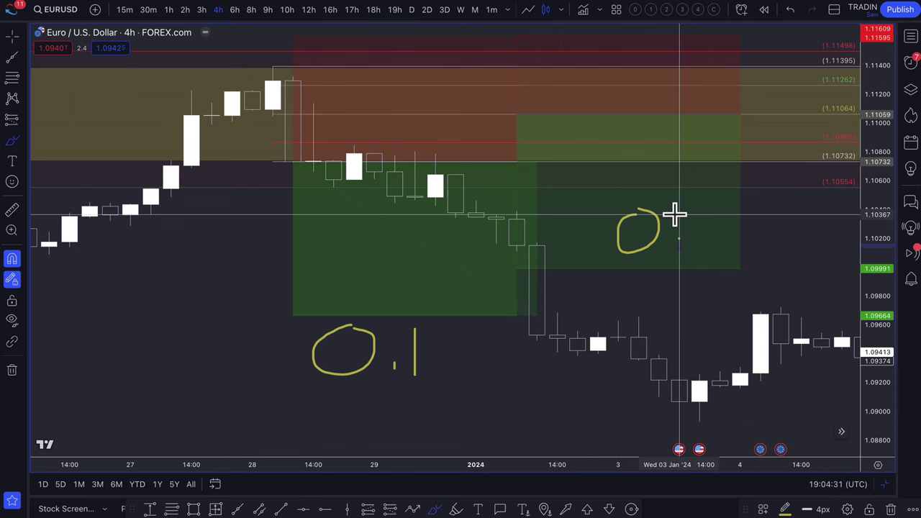
mouse_move(682, 215)
left_mouse_down()
mouse_move(697, 263)
mouse_move(738, 257)
left_mouse_up()
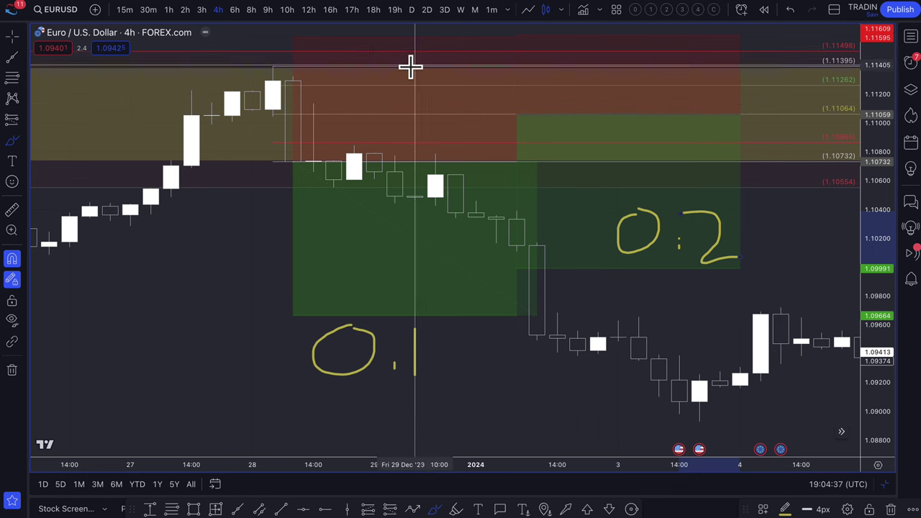
Step: Circle the 28 December high, brush a short rising stroke beside it and handwrite 0.3 in the upper part of the supply zone
mouse_move(276, 61)
left_mouse_down()
mouse_move(324, 78)
mouse_move(291, 65)
left_mouse_up()
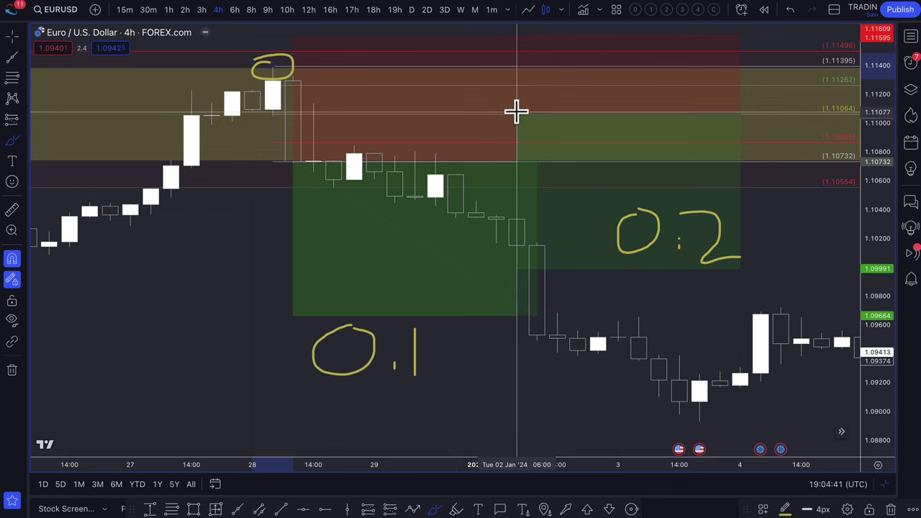
left_click_drag(314, 106, 372, 56)
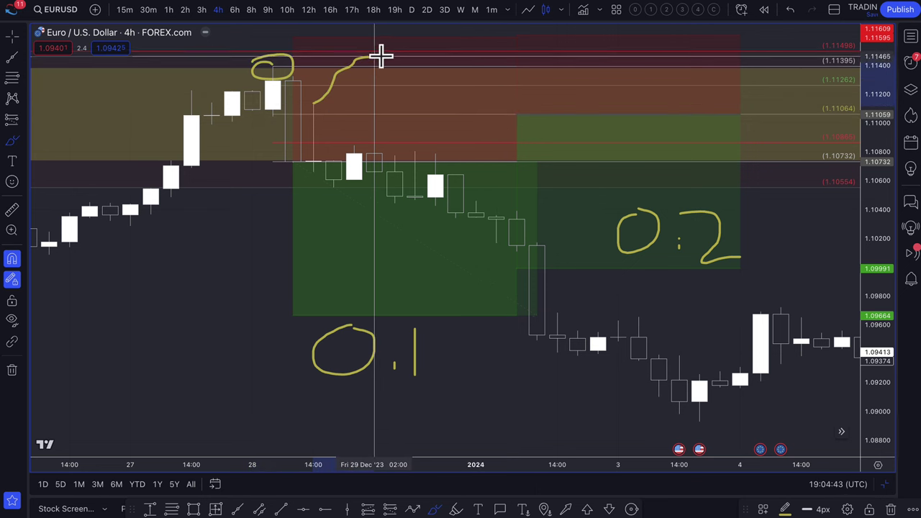
mouse_move(770, 66)
left_mouse_down()
mouse_move(761, 67)
mouse_move(825, 99)
left_mouse_up()
left_click(801, 87)
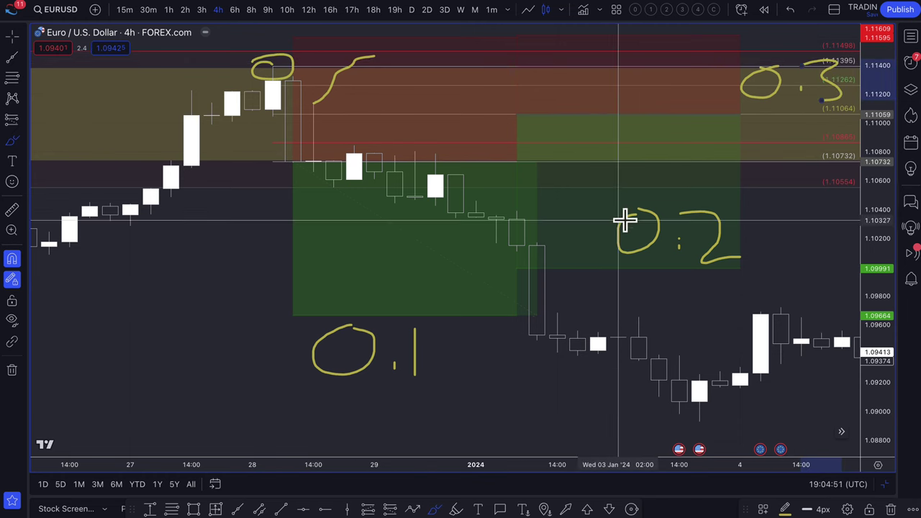
Step: Raise the target of the 2 January short position to 1.10506
left_click_drag(518, 268, 588, 200)
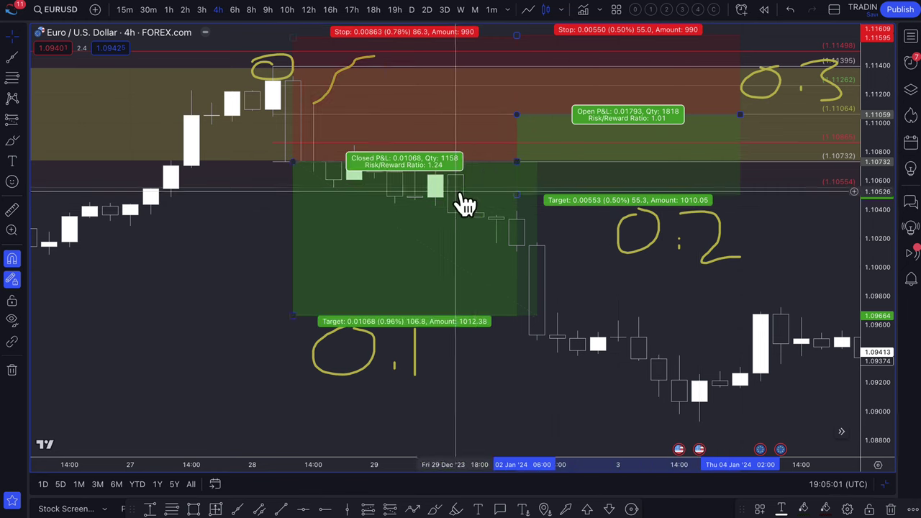
scroll(494, 223, "down", 3)
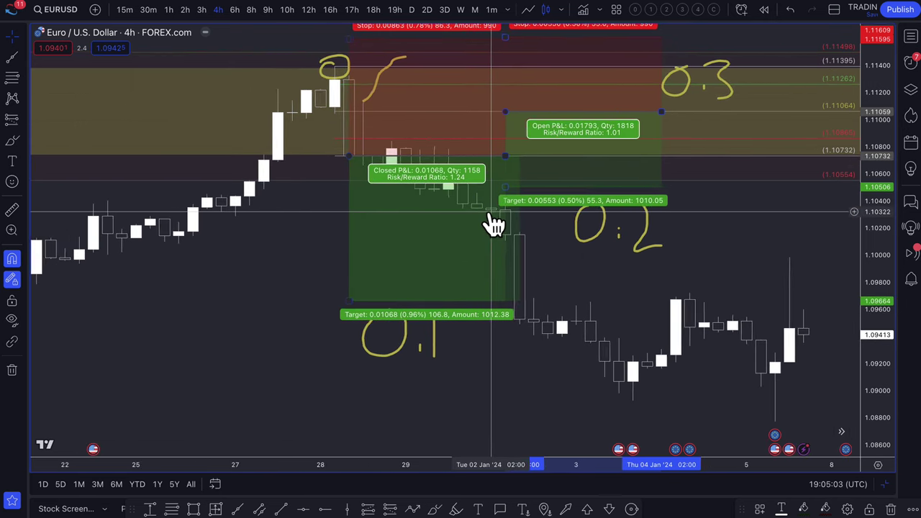
scroll(490, 216, "down", 2)
scroll(487, 212, "left", 3)
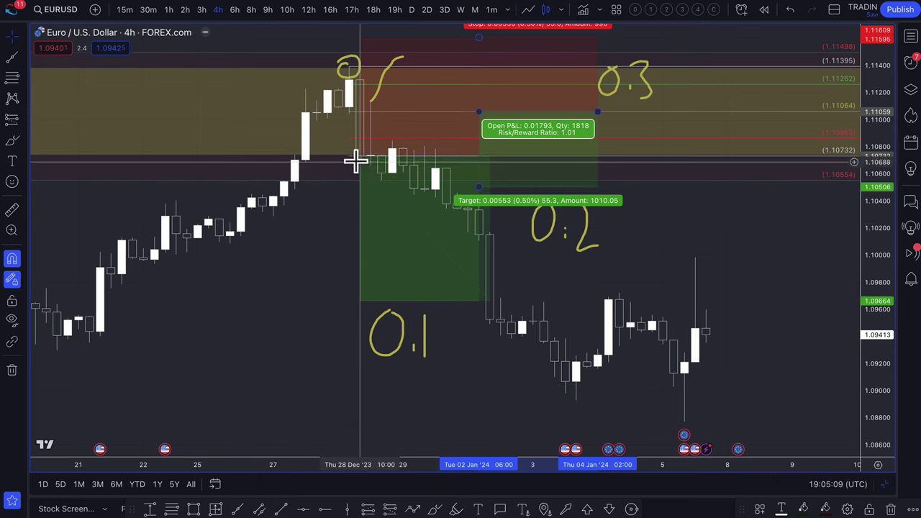
Step: Try a tight stop at 1.10805 and a target at 1.09146 on the 28 December short position
left_click_drag(360, 298, 354, 402)
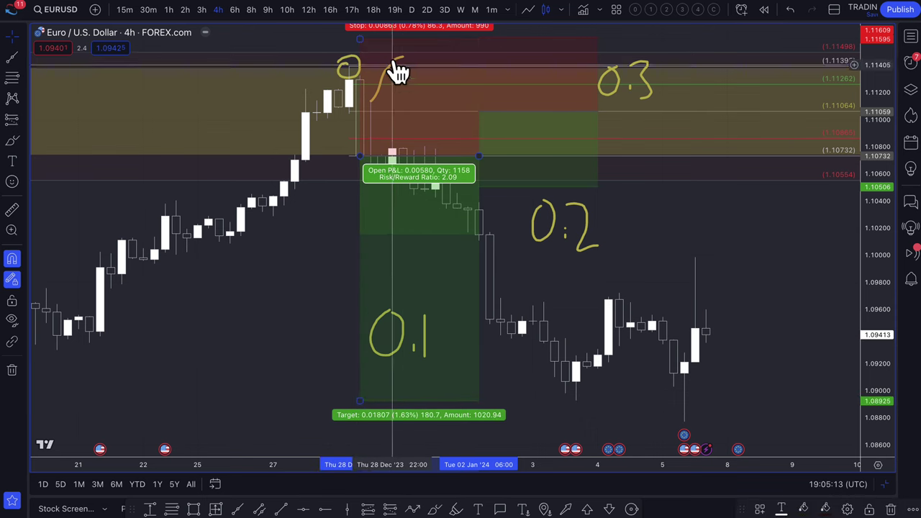
left_click_drag(360, 40, 427, 133)
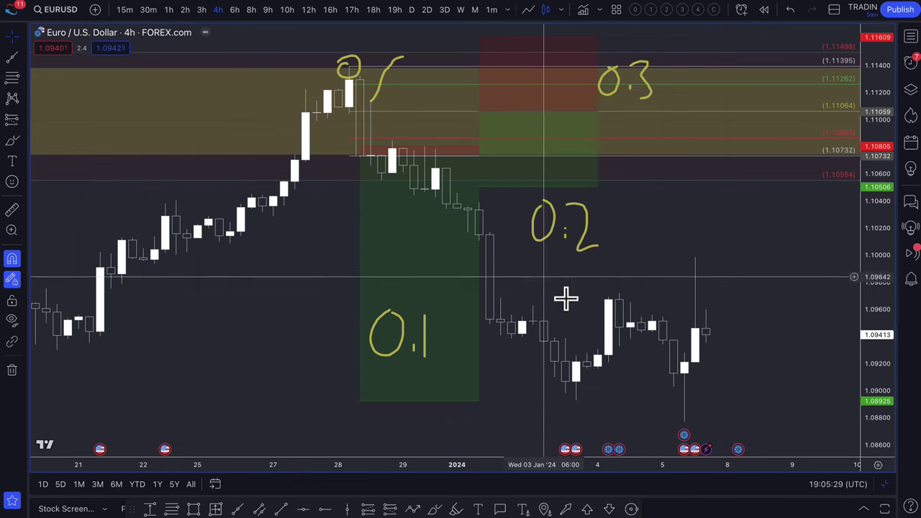
left_click_drag(359, 398, 381, 382)
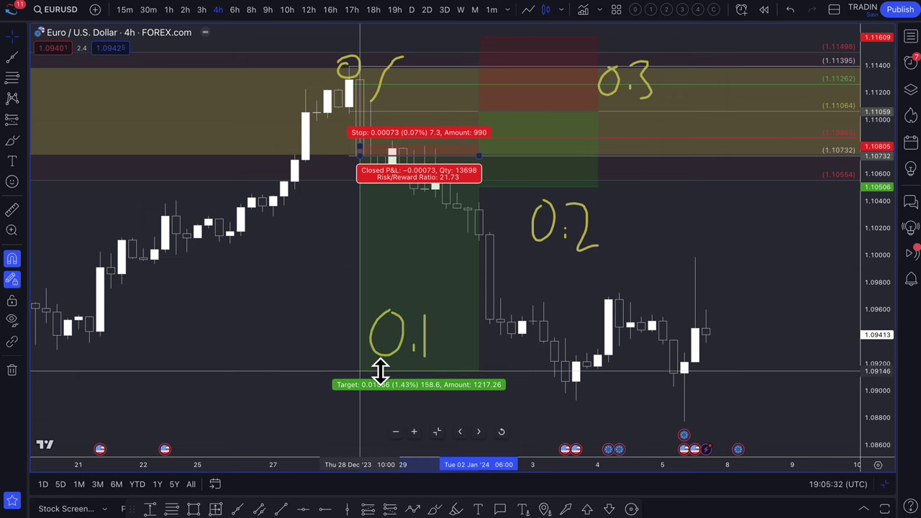
Step: Extend the 28 December short position's target to 1.08308 and widen its stop to 1.11586 above the high
scroll(448, 391, "down", 5)
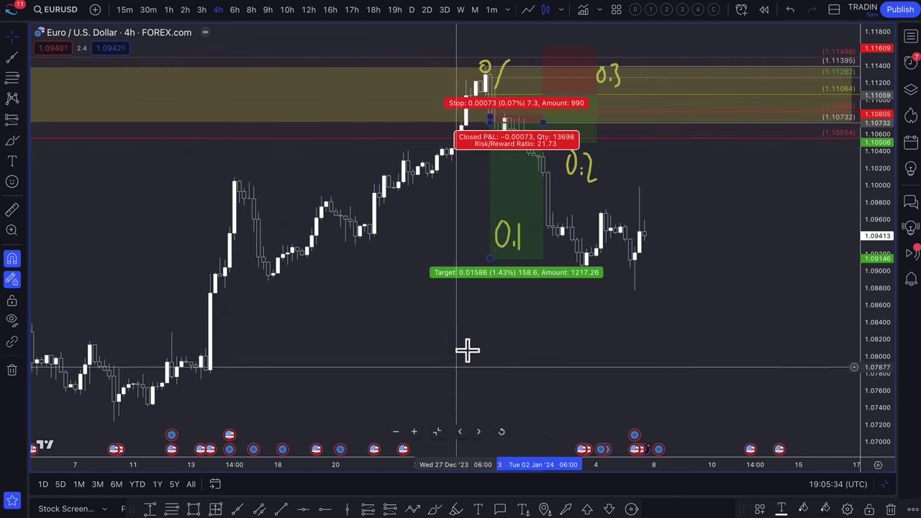
left_click_drag(489, 260, 493, 338)
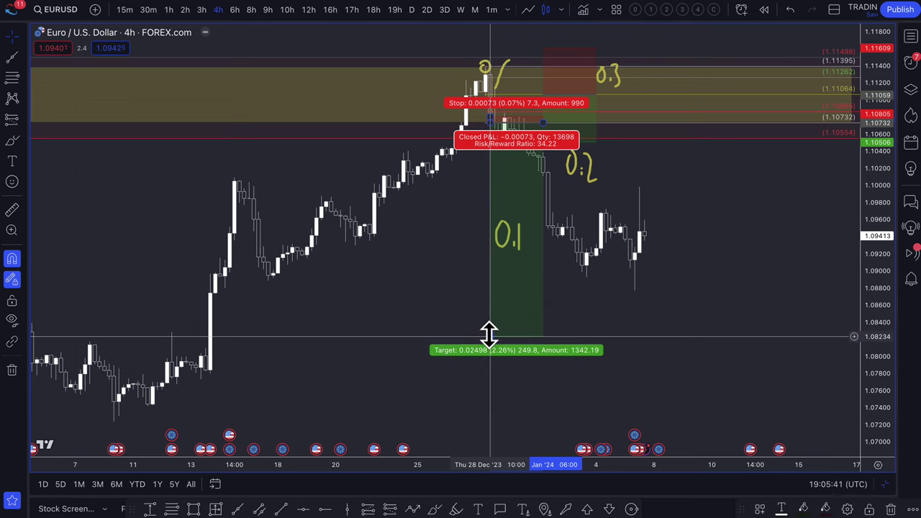
left_click_drag(489, 333, 490, 331)
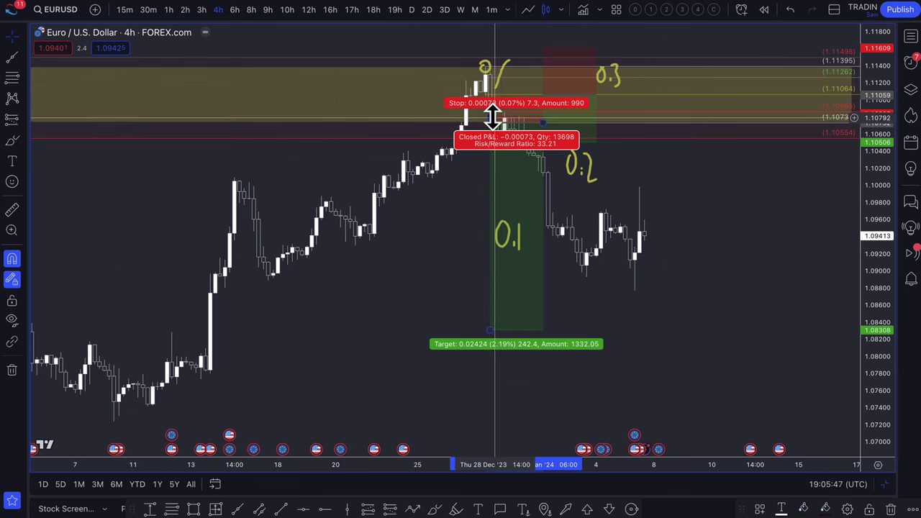
left_click_drag(490, 115, 499, 66)
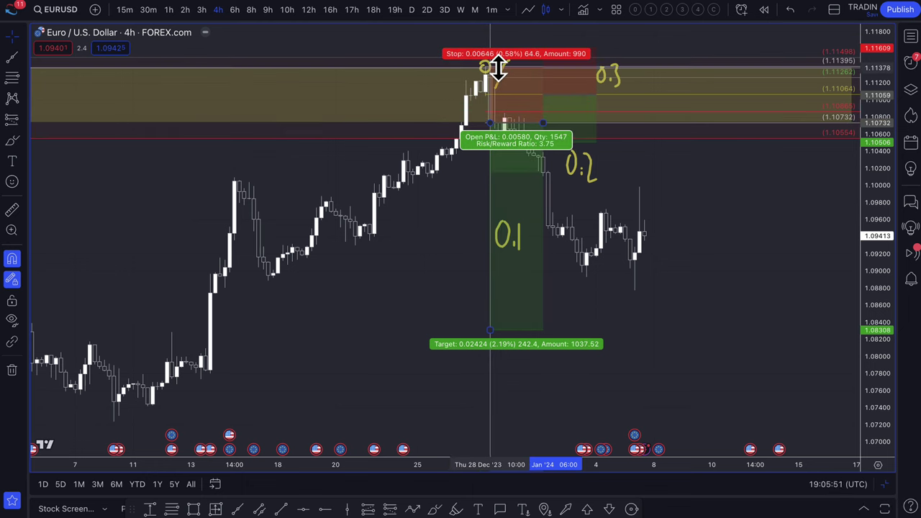
left_click_drag(499, 65, 500, 49)
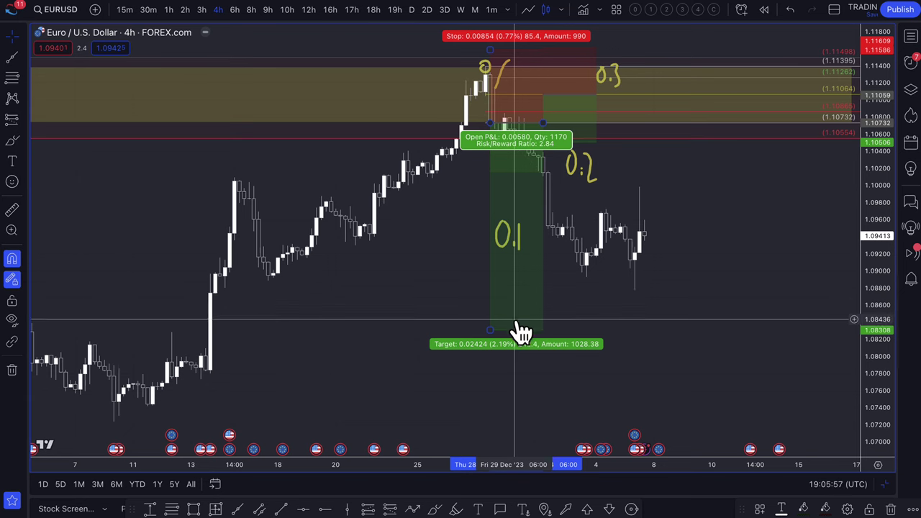
Step: Compare the two short positions' stops and targets with the latest price action
left_click(543, 94)
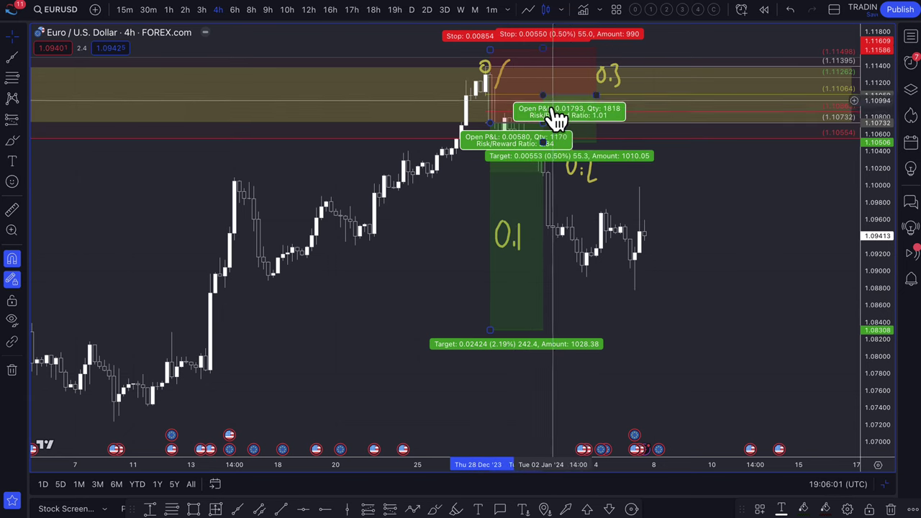
left_click(569, 147)
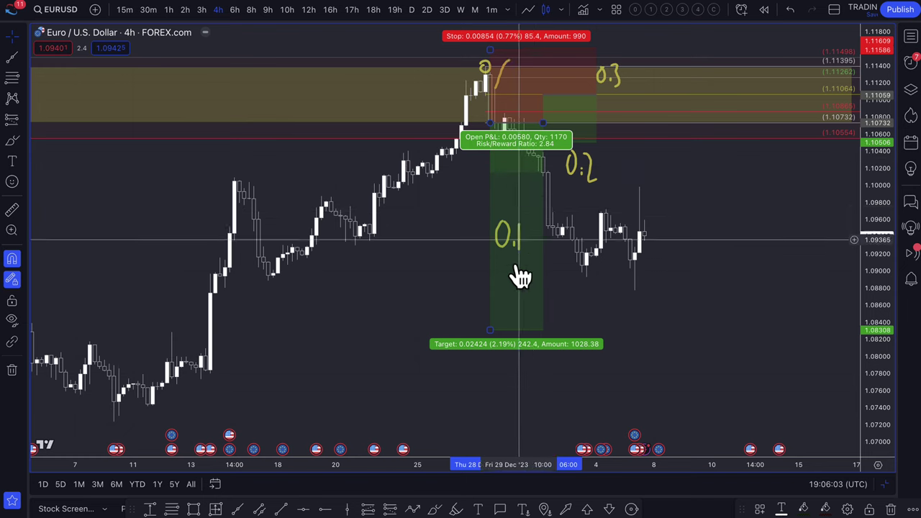
scroll(506, 227, "up", 5)
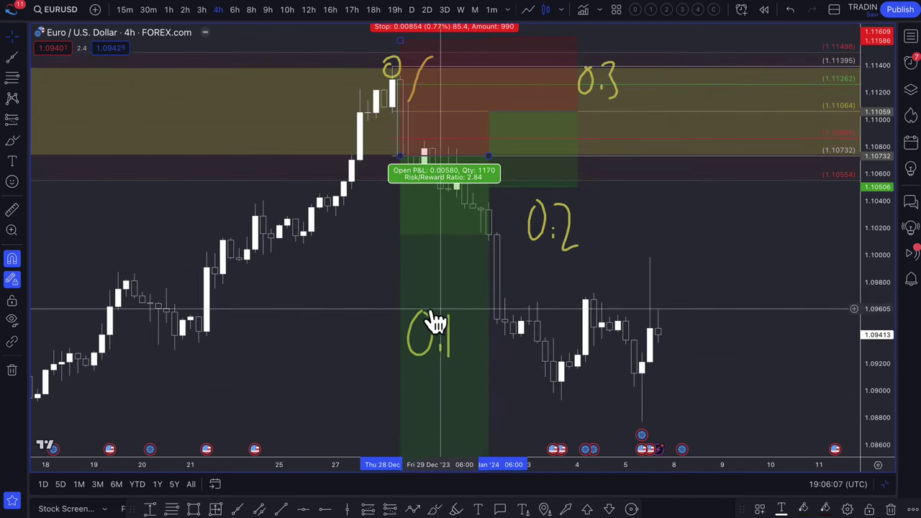
left_click(422, 335)
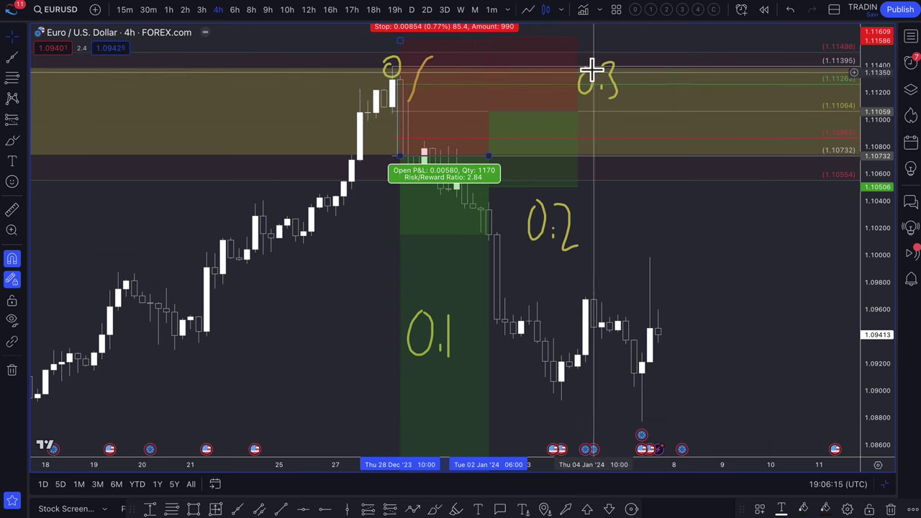
scroll(559, 249, "down", 4)
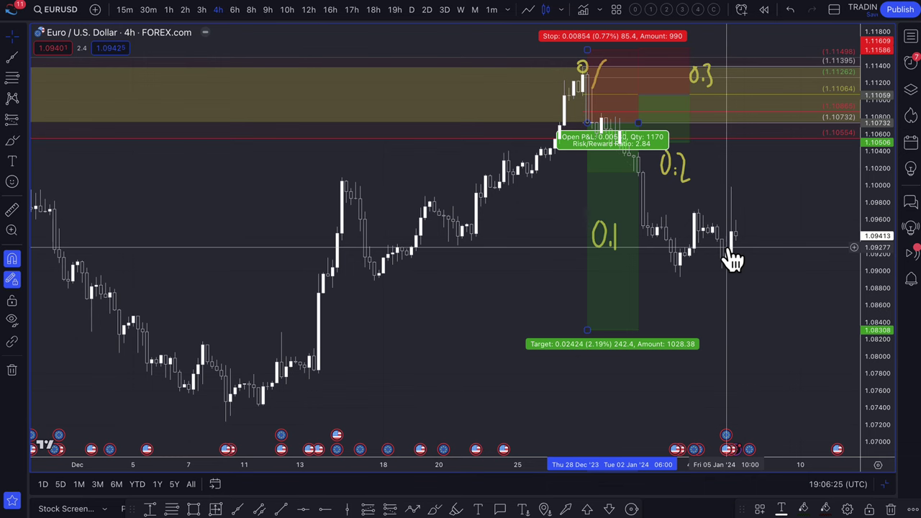
scroll(732, 261, "right", 2)
scroll(726, 246, "up", 3)
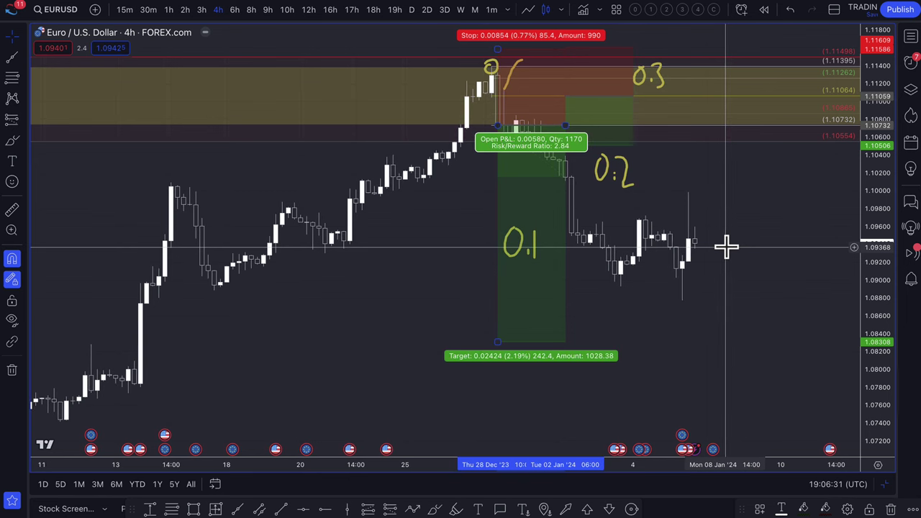
Step: Circle the short entries at 1.10732 on 28 December and 1.11059 on 2 January with the Brush
left_click(13, 144)
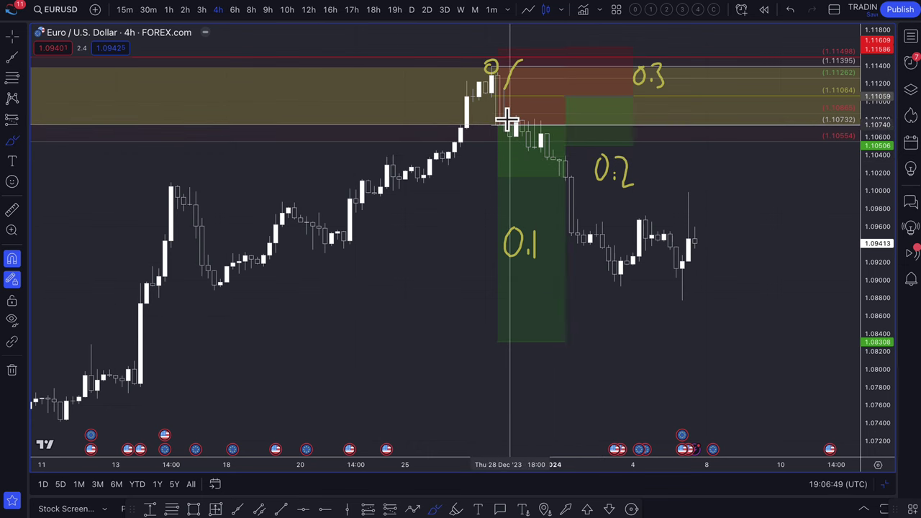
left_click_drag(508, 119, 478, 98)
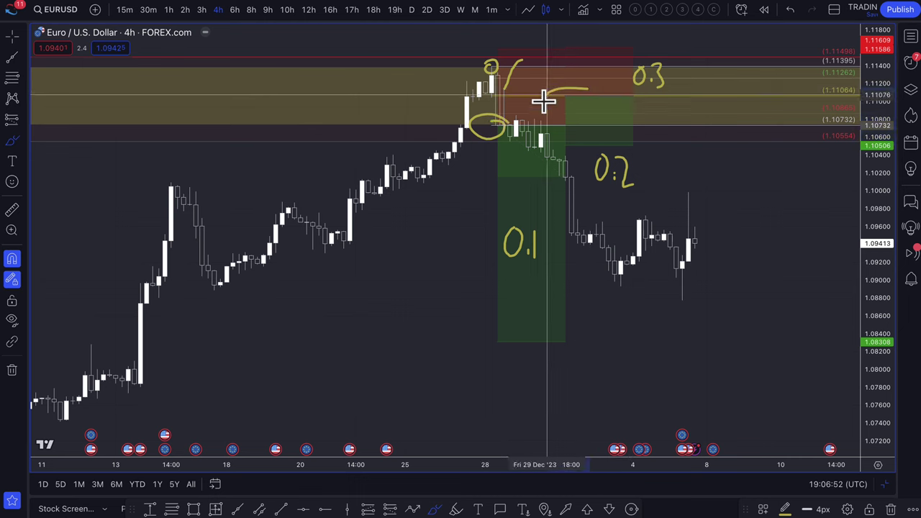
left_click_drag(596, 82, 619, 86)
mouse_move(472, 134)
left_mouse_down()
mouse_move(480, 140)
mouse_move(514, 124)
left_mouse_up()
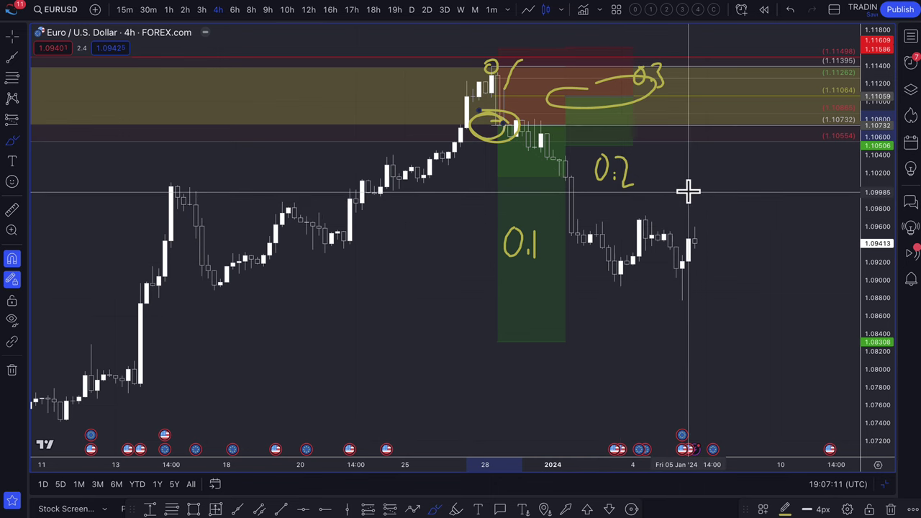
Step: Brush a zigzag down arrow after the latest candle, from about 1.098 to about 1.083
mouse_move(700, 200)
left_mouse_down()
mouse_move(750, 339)
mouse_move(761, 314)
left_mouse_up()
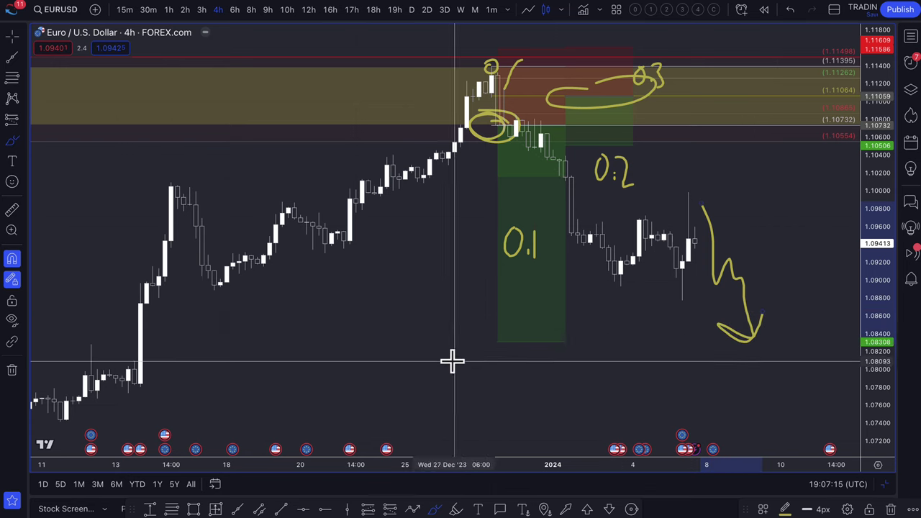
scroll(379, 317, "down", 2)
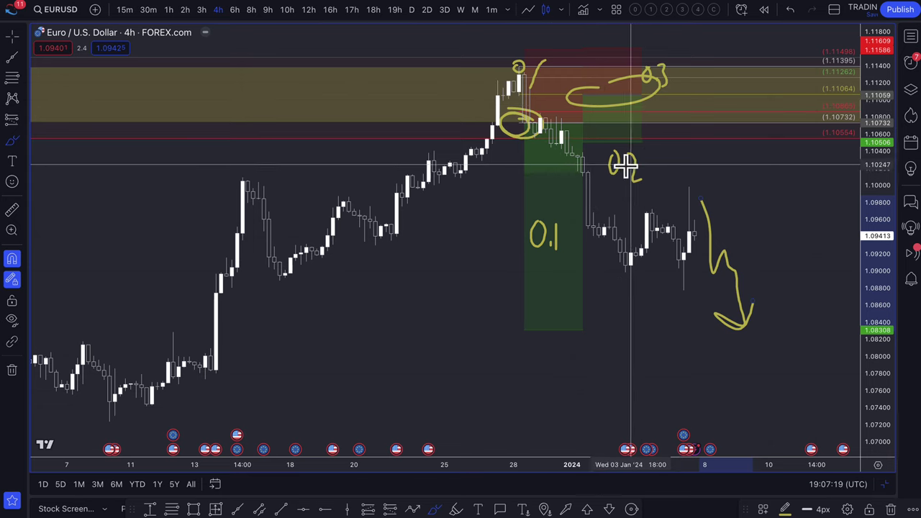
scroll(712, 217, "down", 1)
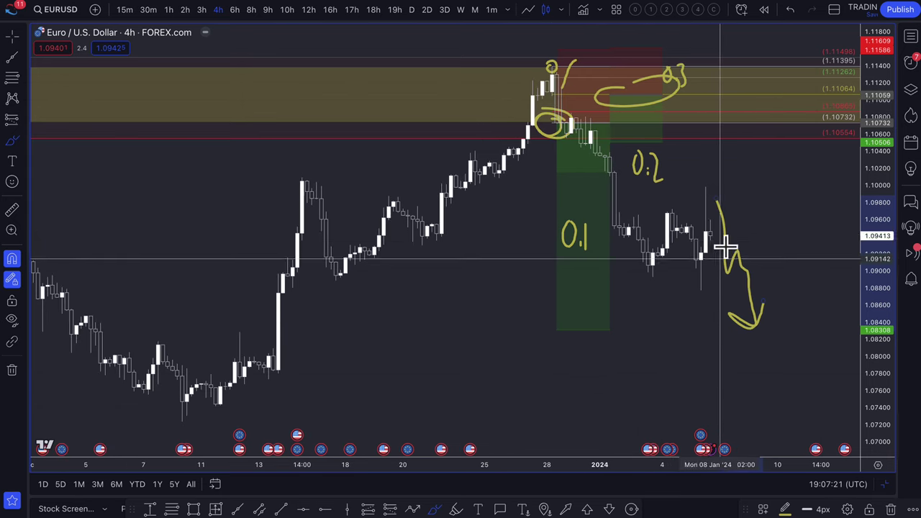
left_click(560, 52)
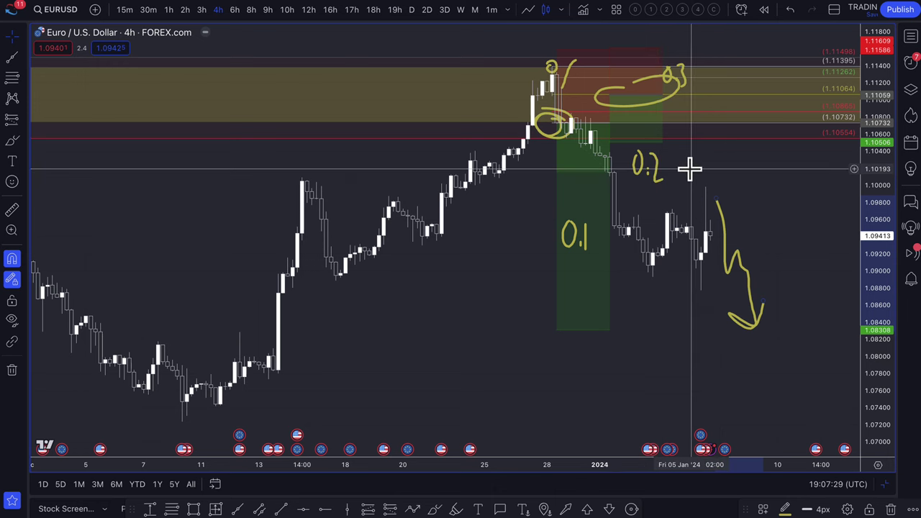
Step: Examine the EURUSD 4-hour price history since October against the marked short positions and the projected decline
scroll(741, 270, "down", 1)
scroll(741, 270, "down", 6)
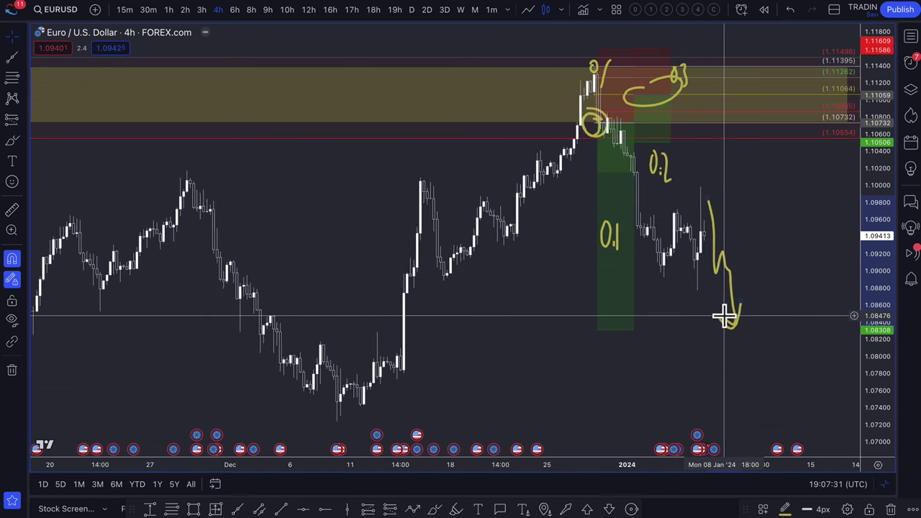
scroll(658, 201, "down", 6)
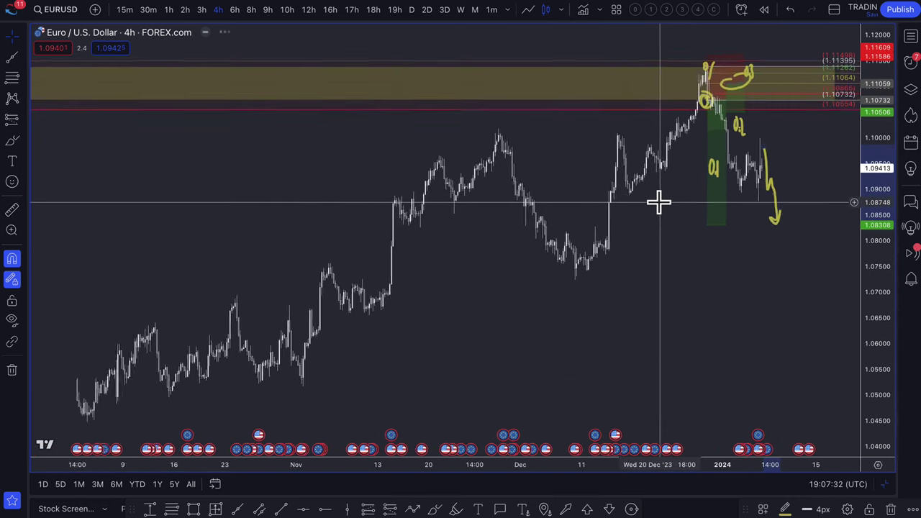
scroll(658, 201, "up", 8)
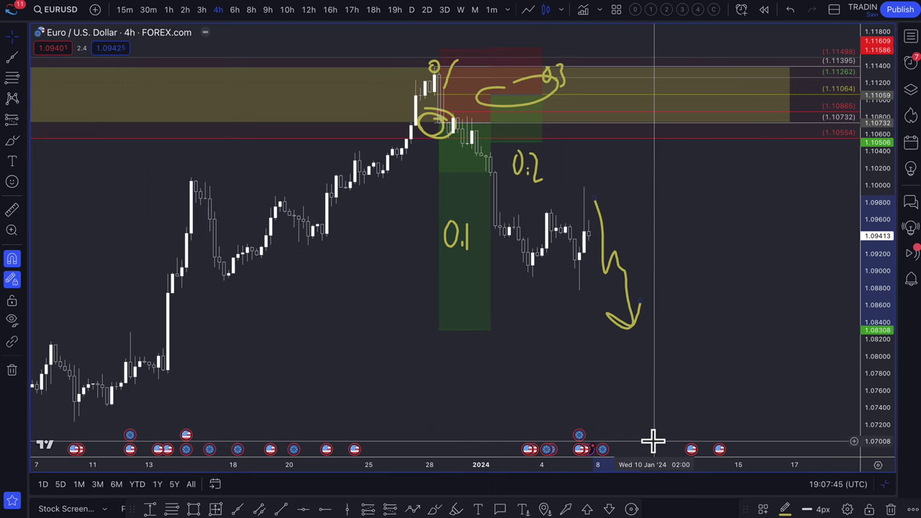
scroll(651, 440, "up", 2)
scroll(653, 441, "down", 2)
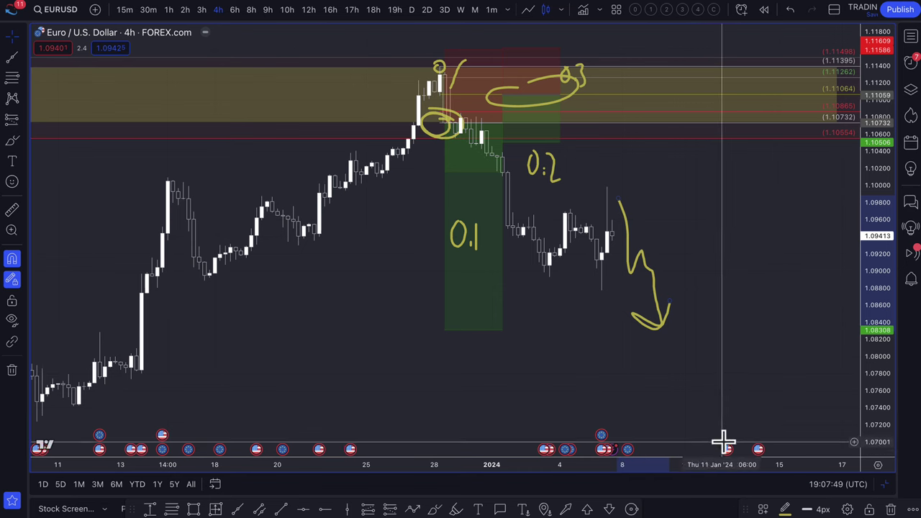
mouse_move(730, 455)
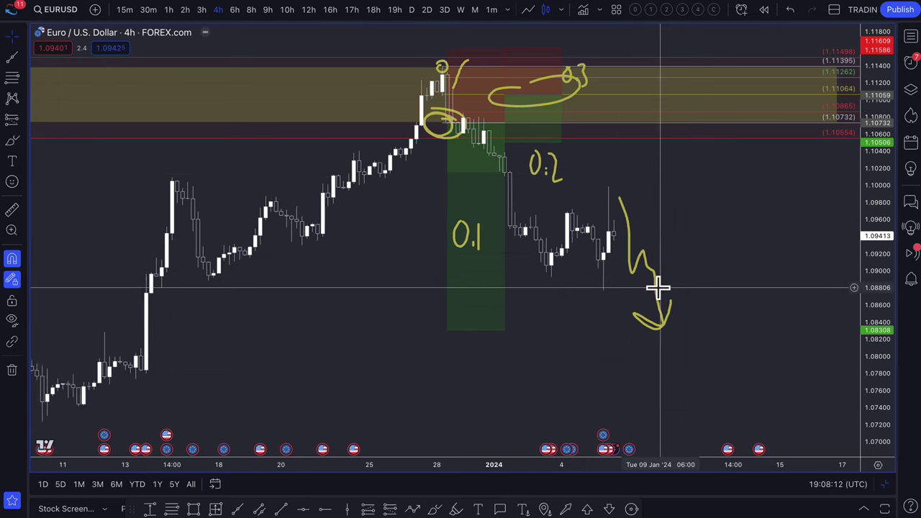
scroll(654, 288, "down", 1)
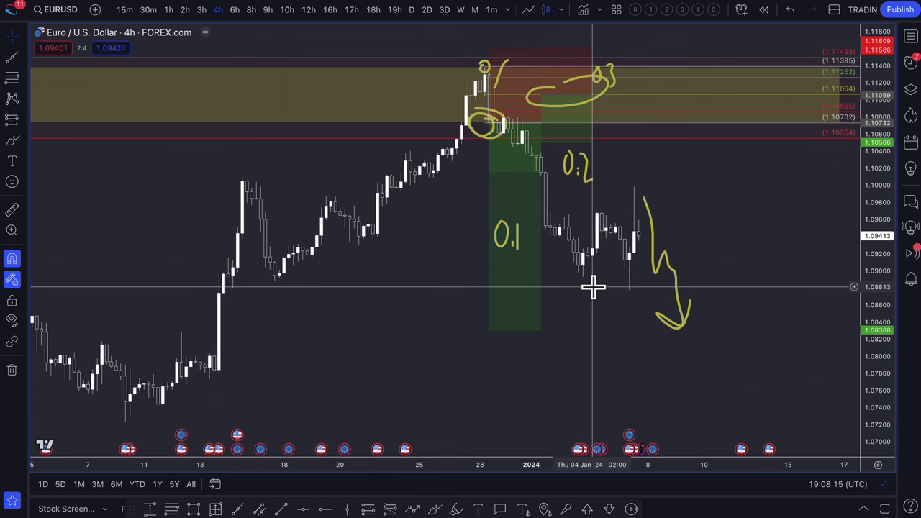
scroll(593, 288, "down", 3)
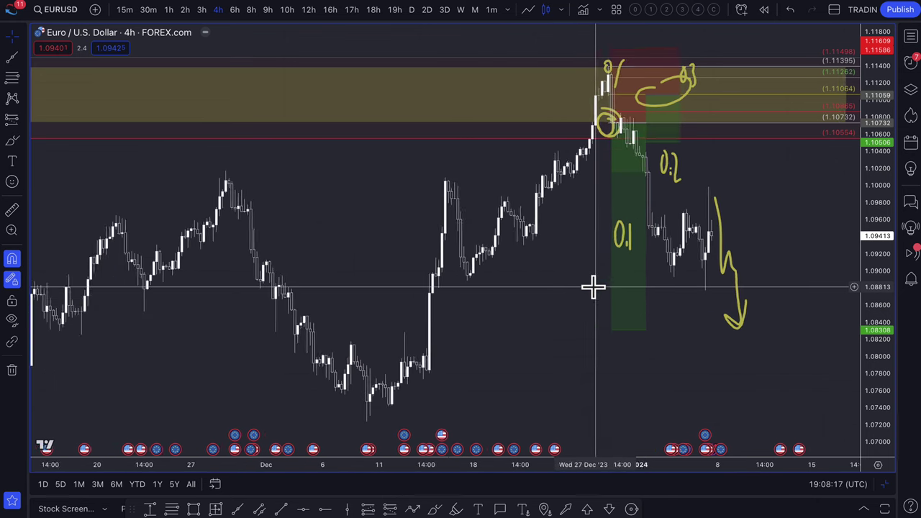